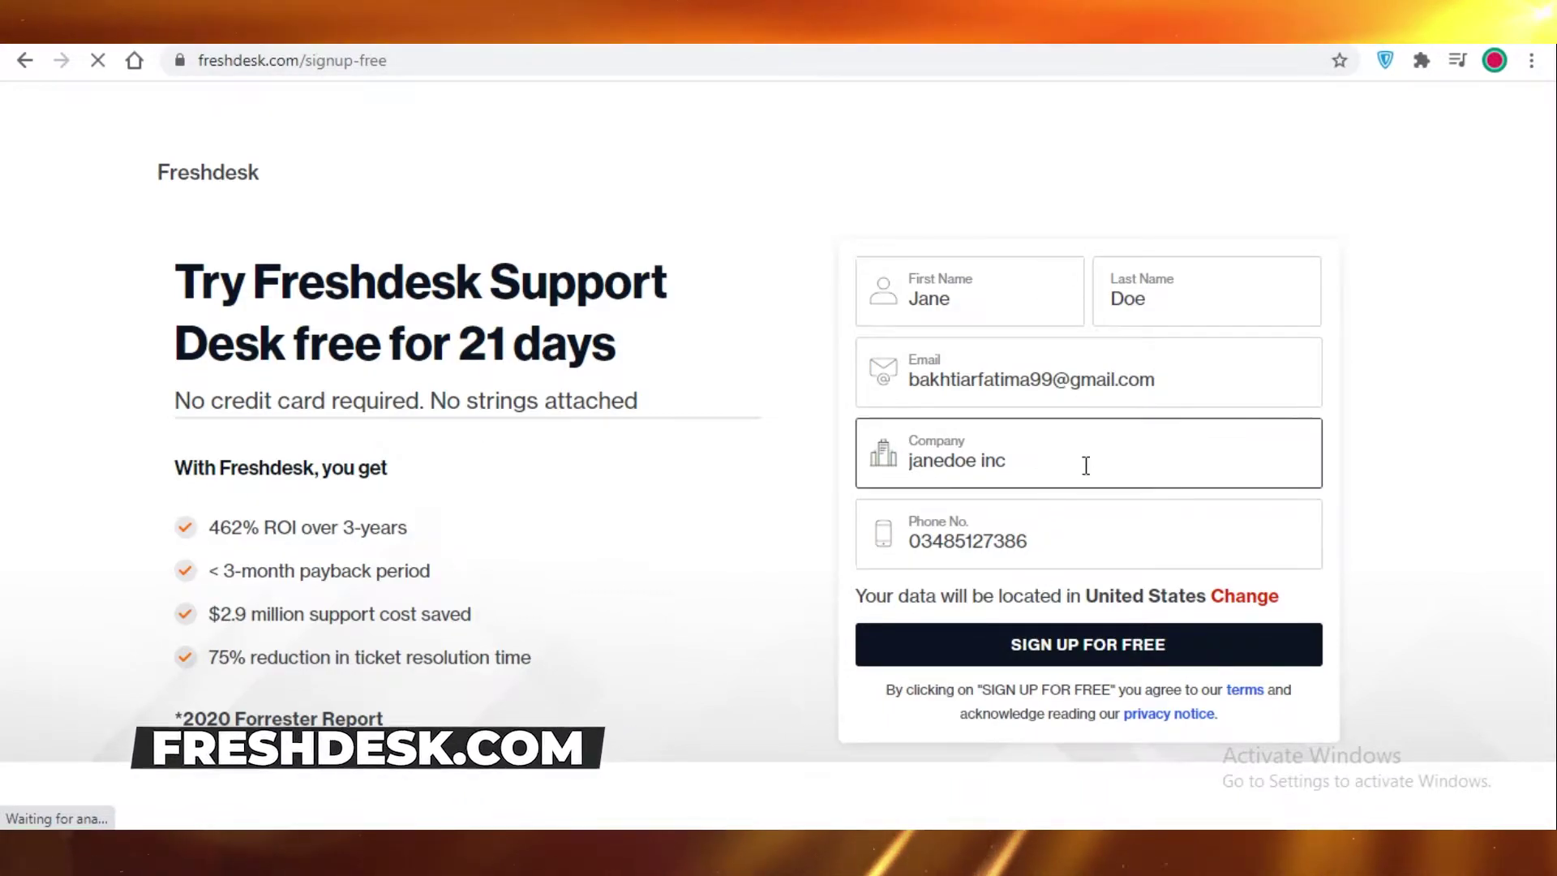
Submit the completed signup form for the free Freshdesk trial and enter the new helpdesk
{"action": "left_click", "coordinate": [1165, 648]}
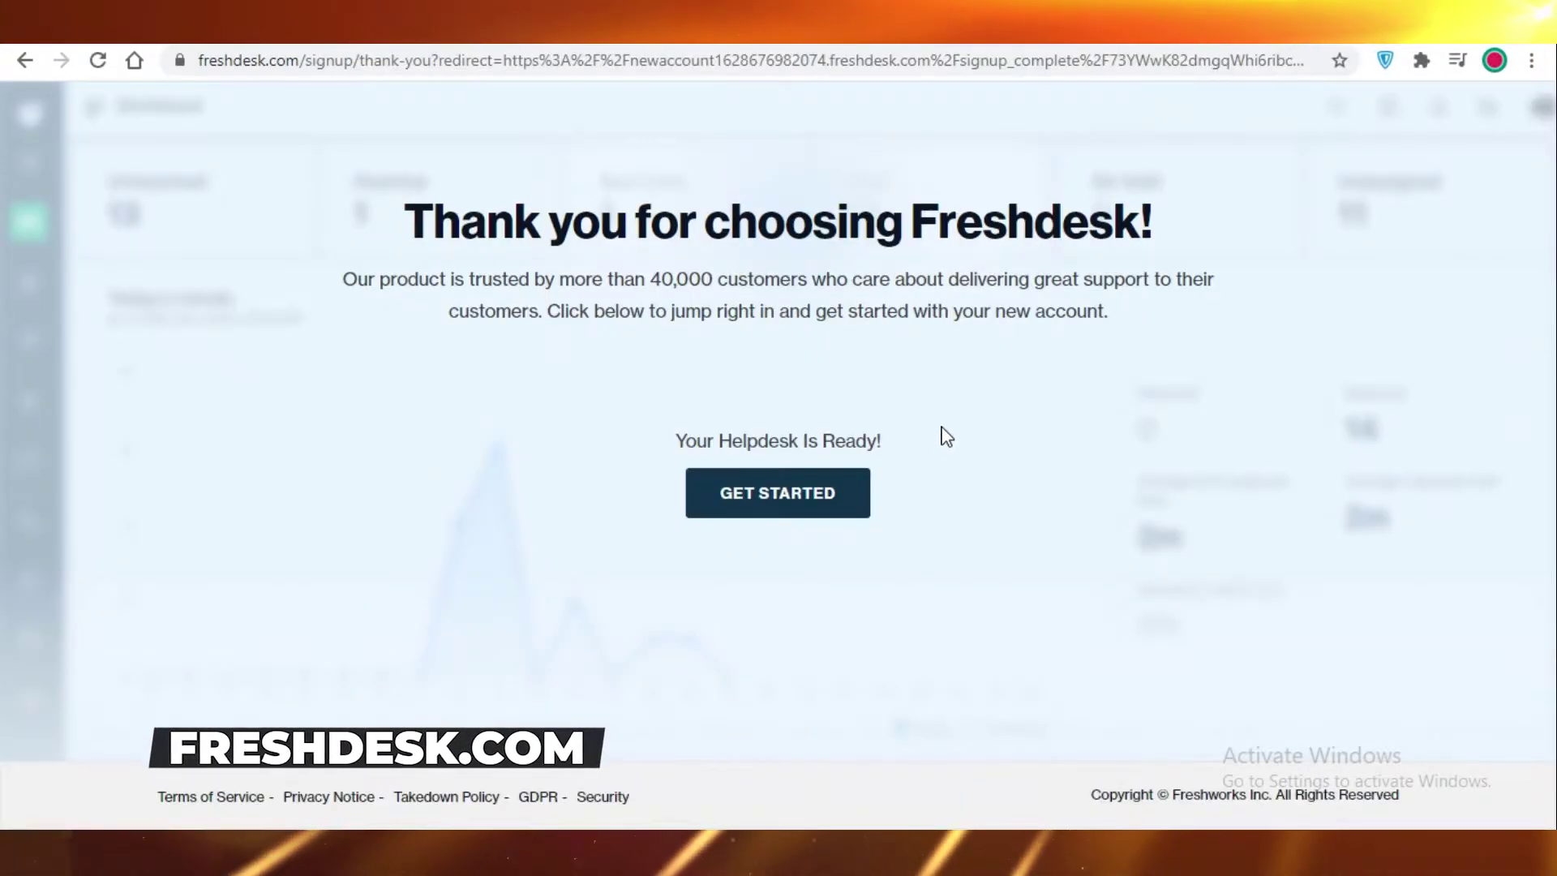
{"action": "left_click", "coordinate": [813, 506]}
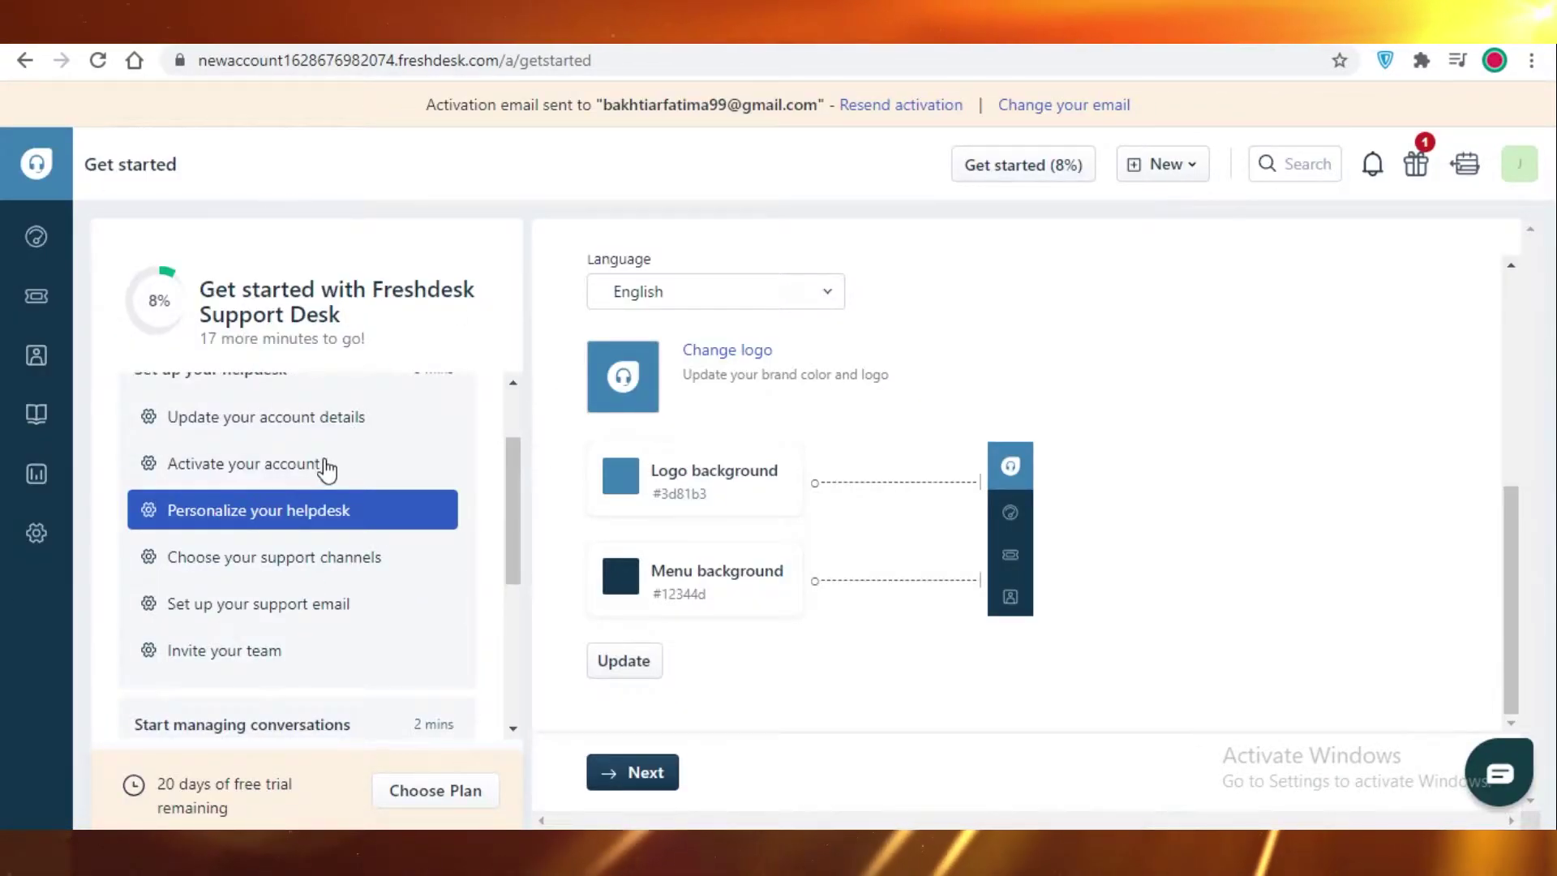
Review the setup checklist, the support desk URL section and the available languages for personalizing the helpdesk
{"action": "scroll", "coordinate": [278, 393], "scroll_direction": "up", "scroll_amount": 1}
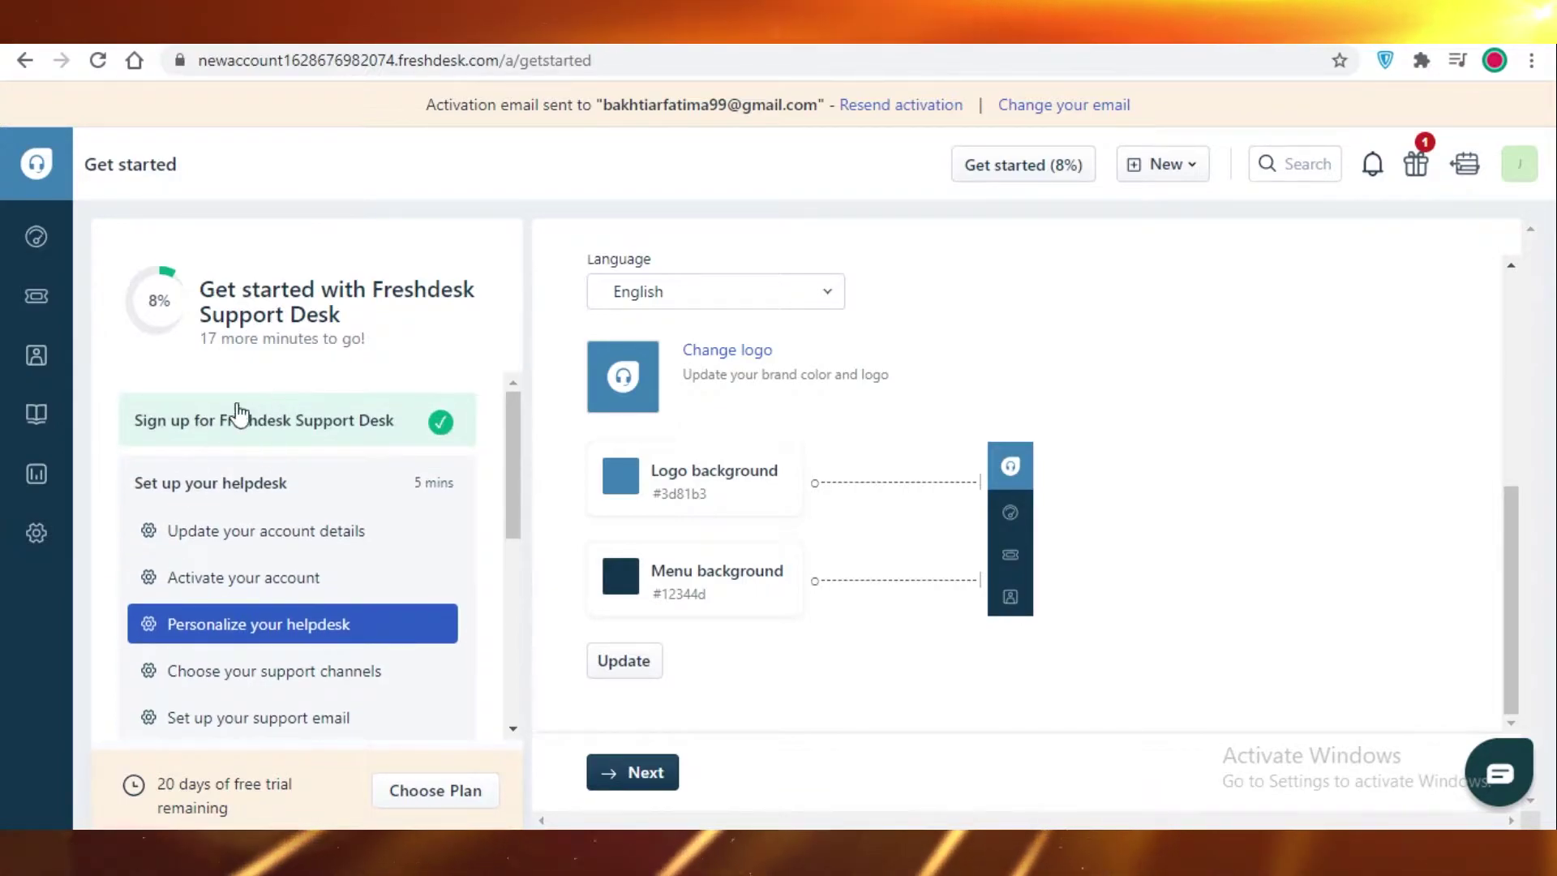
{"action": "scroll", "coordinate": [427, 600], "scroll_direction": "down", "scroll_amount": 2}
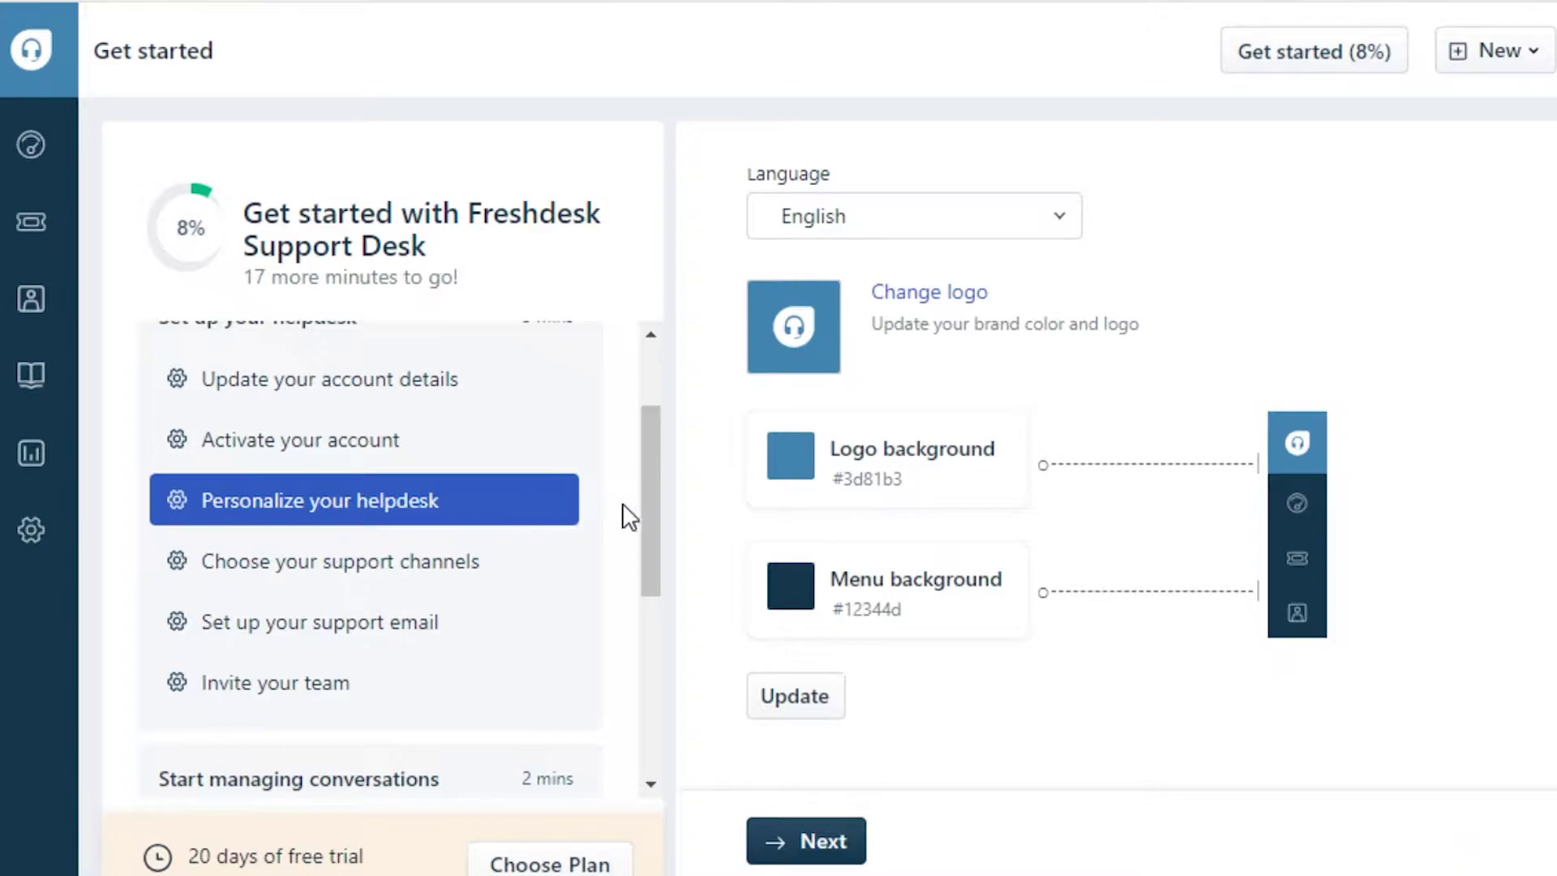
{"action": "scroll", "coordinate": [628, 517], "scroll_direction": "up", "scroll_amount": 2}
{"action": "scroll", "coordinate": [970, 417], "scroll_direction": "up", "scroll_amount": 5}
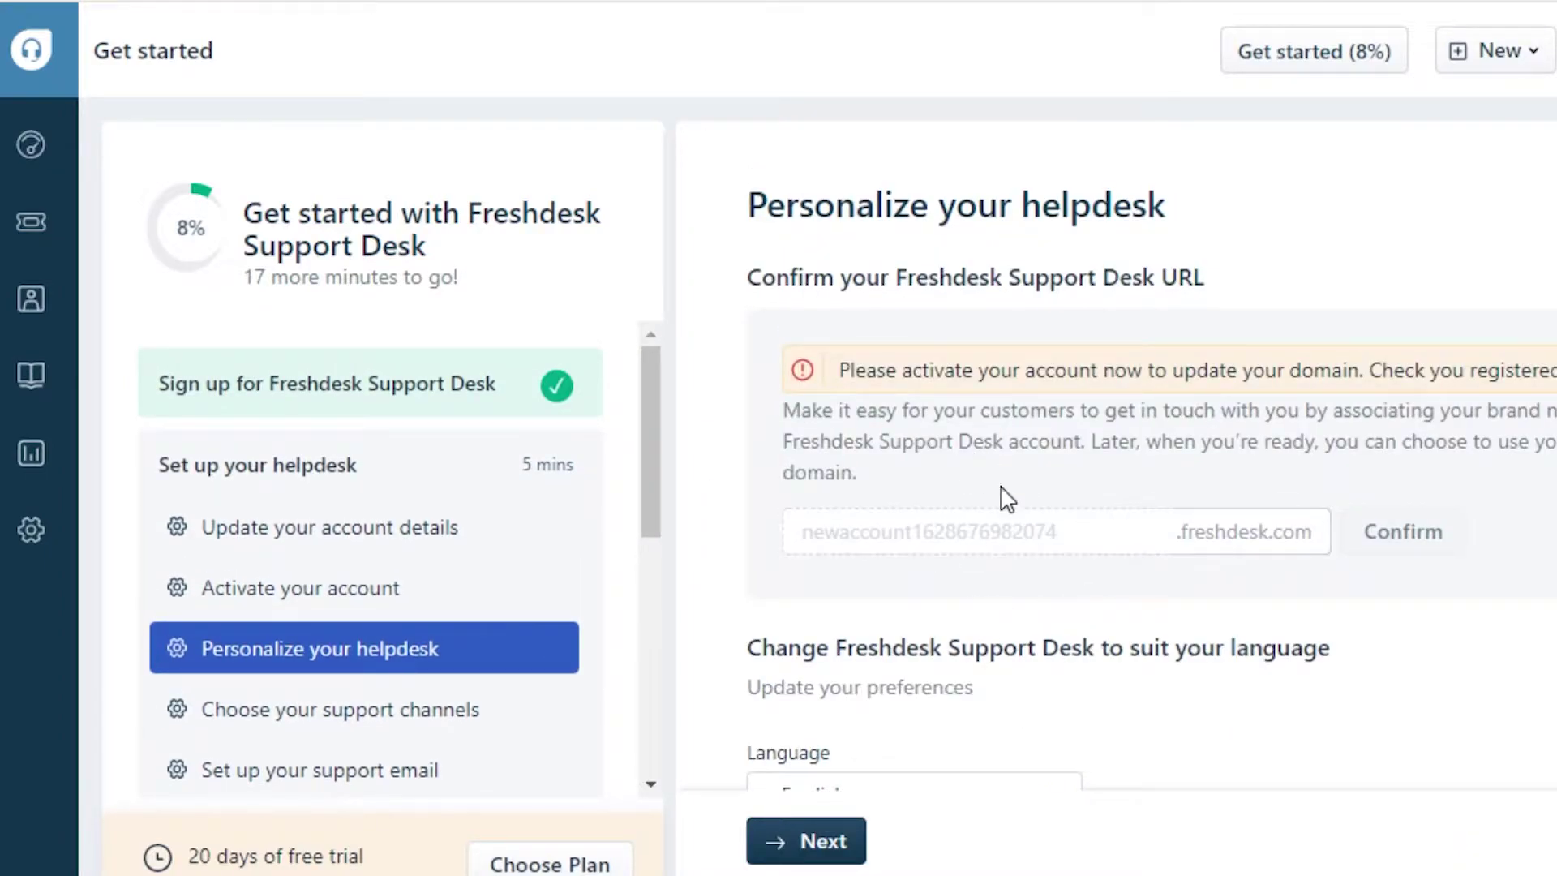
{"action": "scroll", "coordinate": [1006, 496], "scroll_direction": "down", "scroll_amount": 5}
{"action": "left_click", "coordinate": [892, 220]}
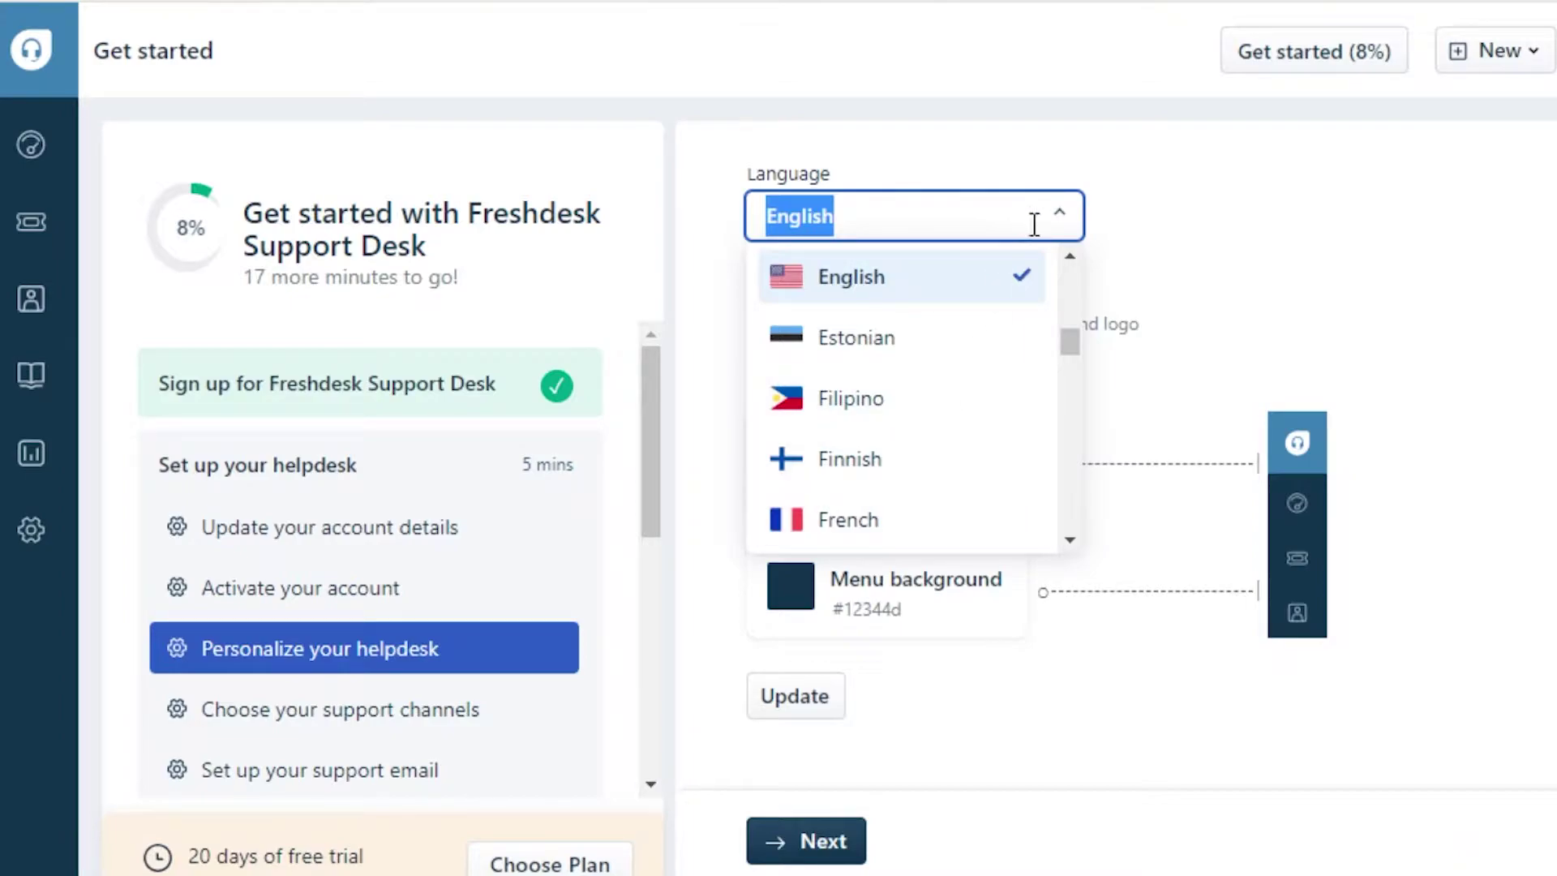
{"action": "left_click", "coordinate": [1060, 224]}
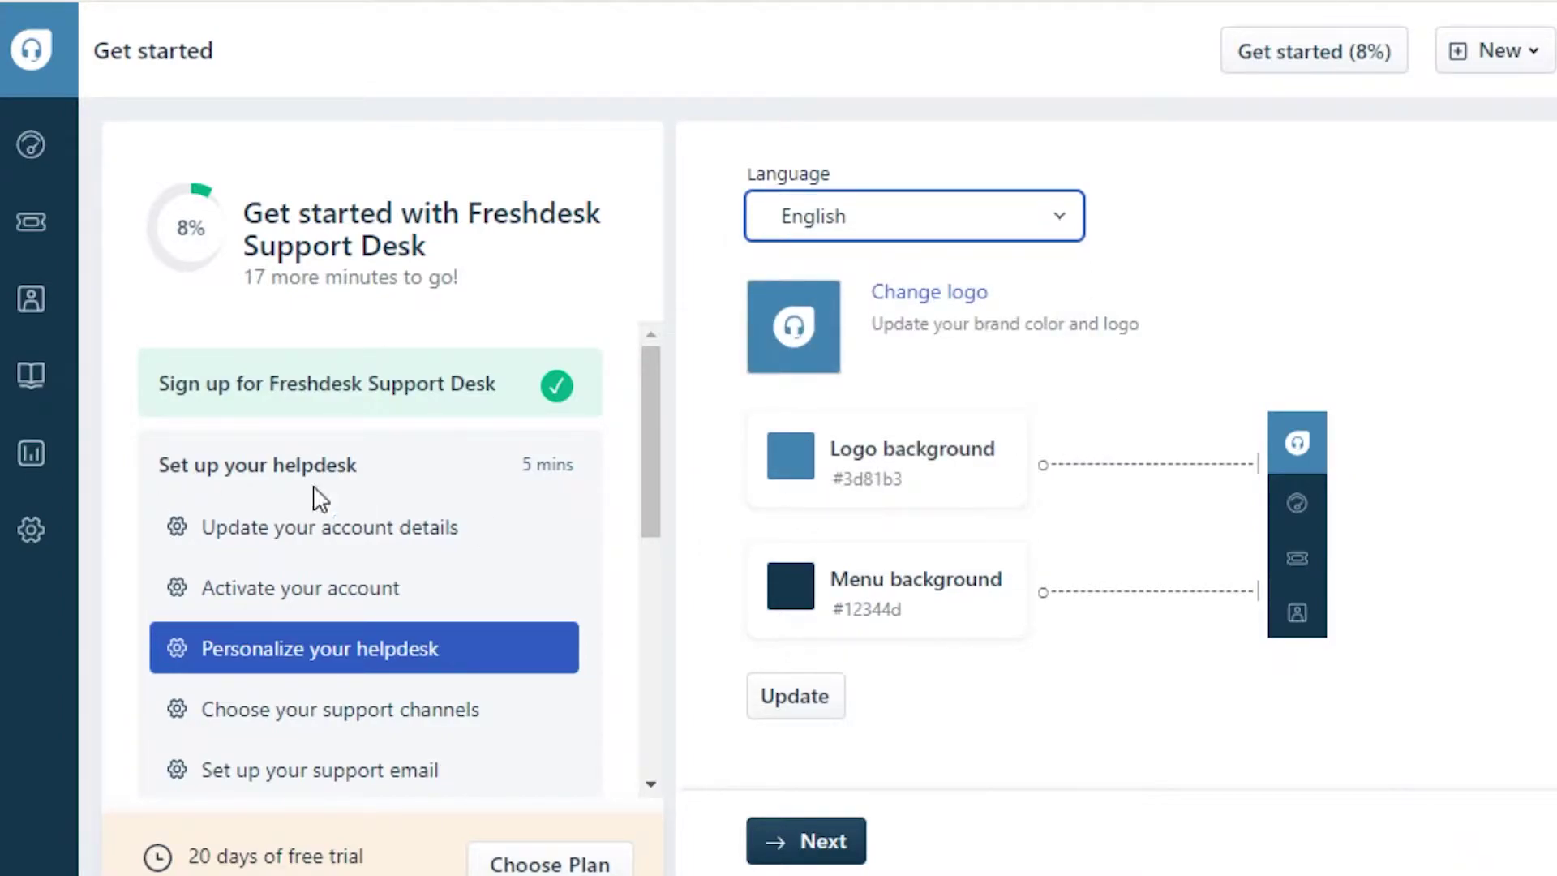
Set the helpdesk's logo background color to crimson #d9295b
{"action": "left_click", "coordinate": [849, 464]}
{"action": "left_click", "coordinate": [958, 577]}
{"action": "mouse_move", "coordinate": [959, 578]}
{"action": "left_mouse_down"}
{"action": "mouse_move", "coordinate": [1019, 552]}
{"action": "mouse_move", "coordinate": [1025, 568]}
{"action": "left_mouse_up"}
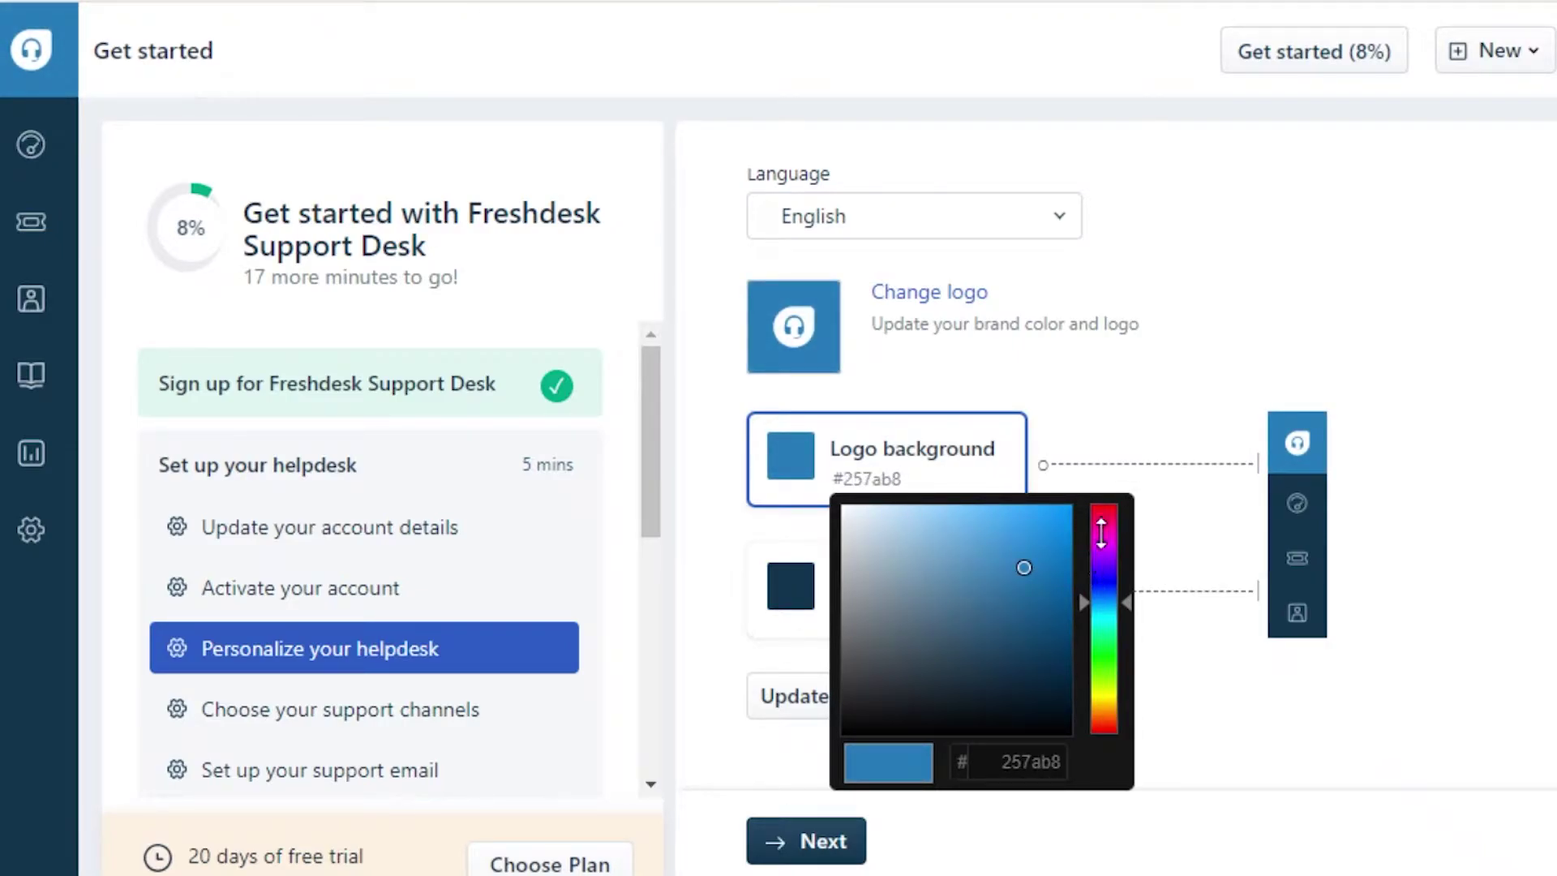
{"action": "left_click_drag", "start_coordinate": [1101, 534], "coordinate": [1106, 511]}
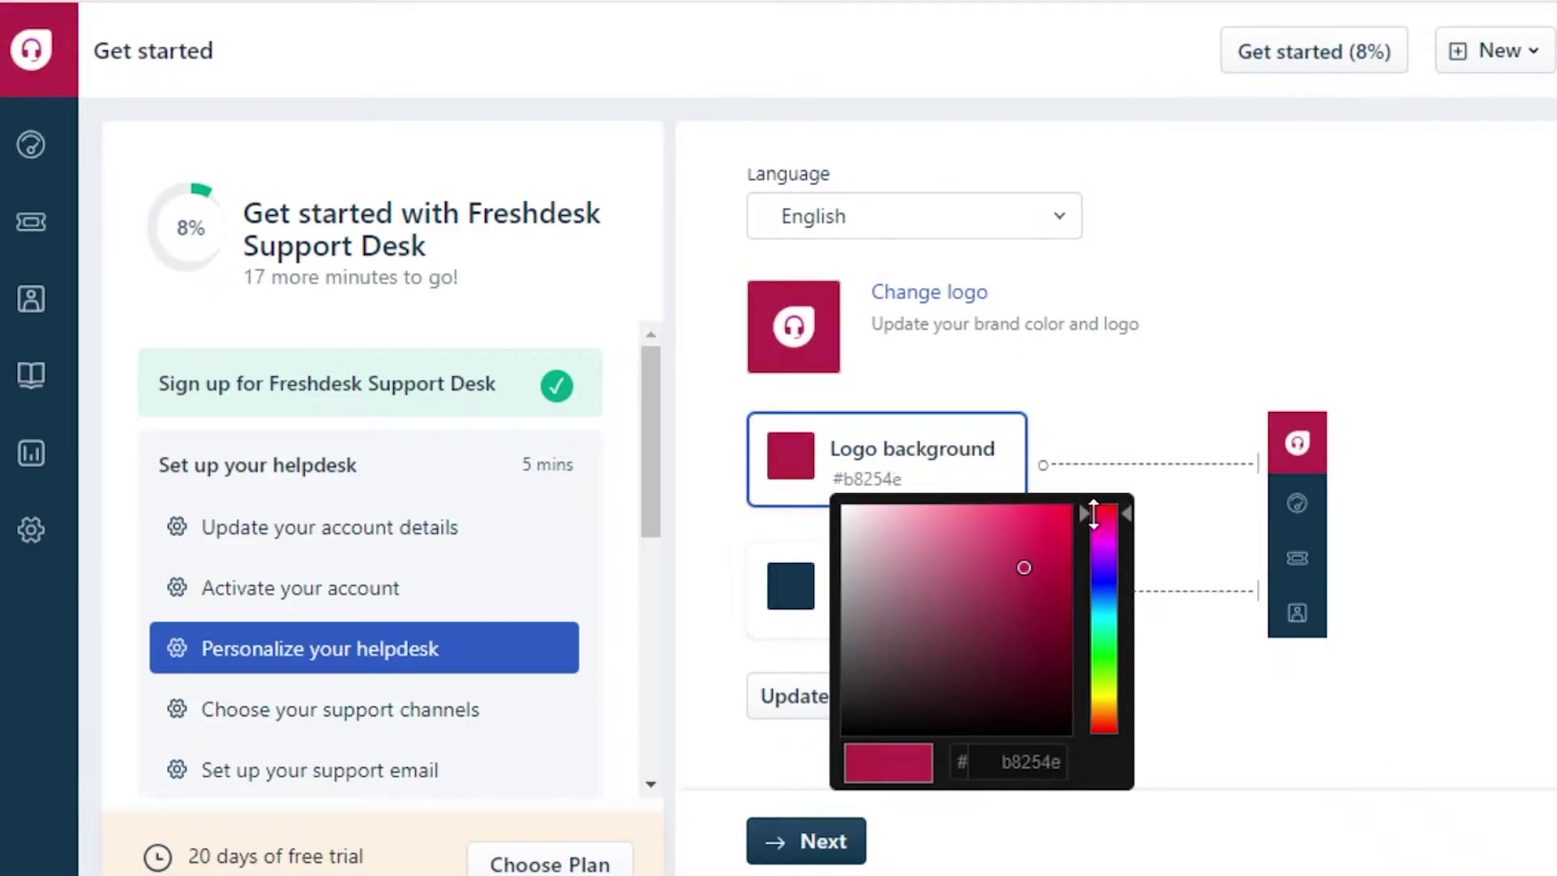
{"action": "left_click", "coordinate": [1028, 532]}
Set the menu background color to black #000000 and update the helpdesk's branding
{"action": "left_click", "coordinate": [816, 556]}
{"action": "left_click", "coordinate": [817, 600]}
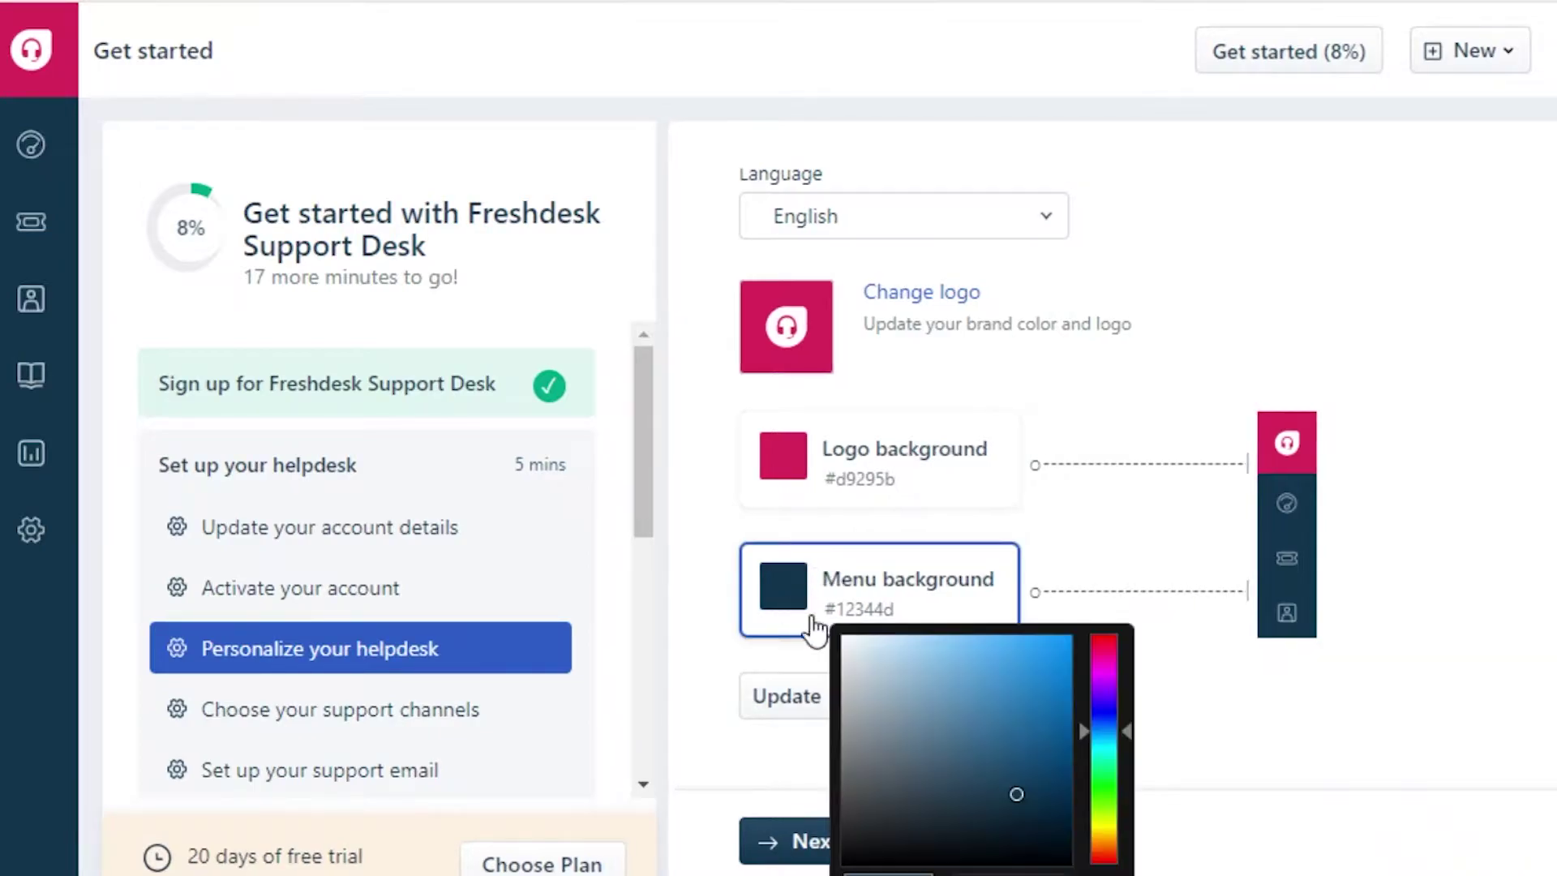
{"action": "mouse_move", "coordinate": [1005, 673]}
{"action": "left_mouse_down"}
{"action": "mouse_move", "coordinate": [983, 709]}
{"action": "mouse_move", "coordinate": [994, 653]}
{"action": "mouse_move", "coordinate": [978, 660]}
{"action": "left_mouse_up"}
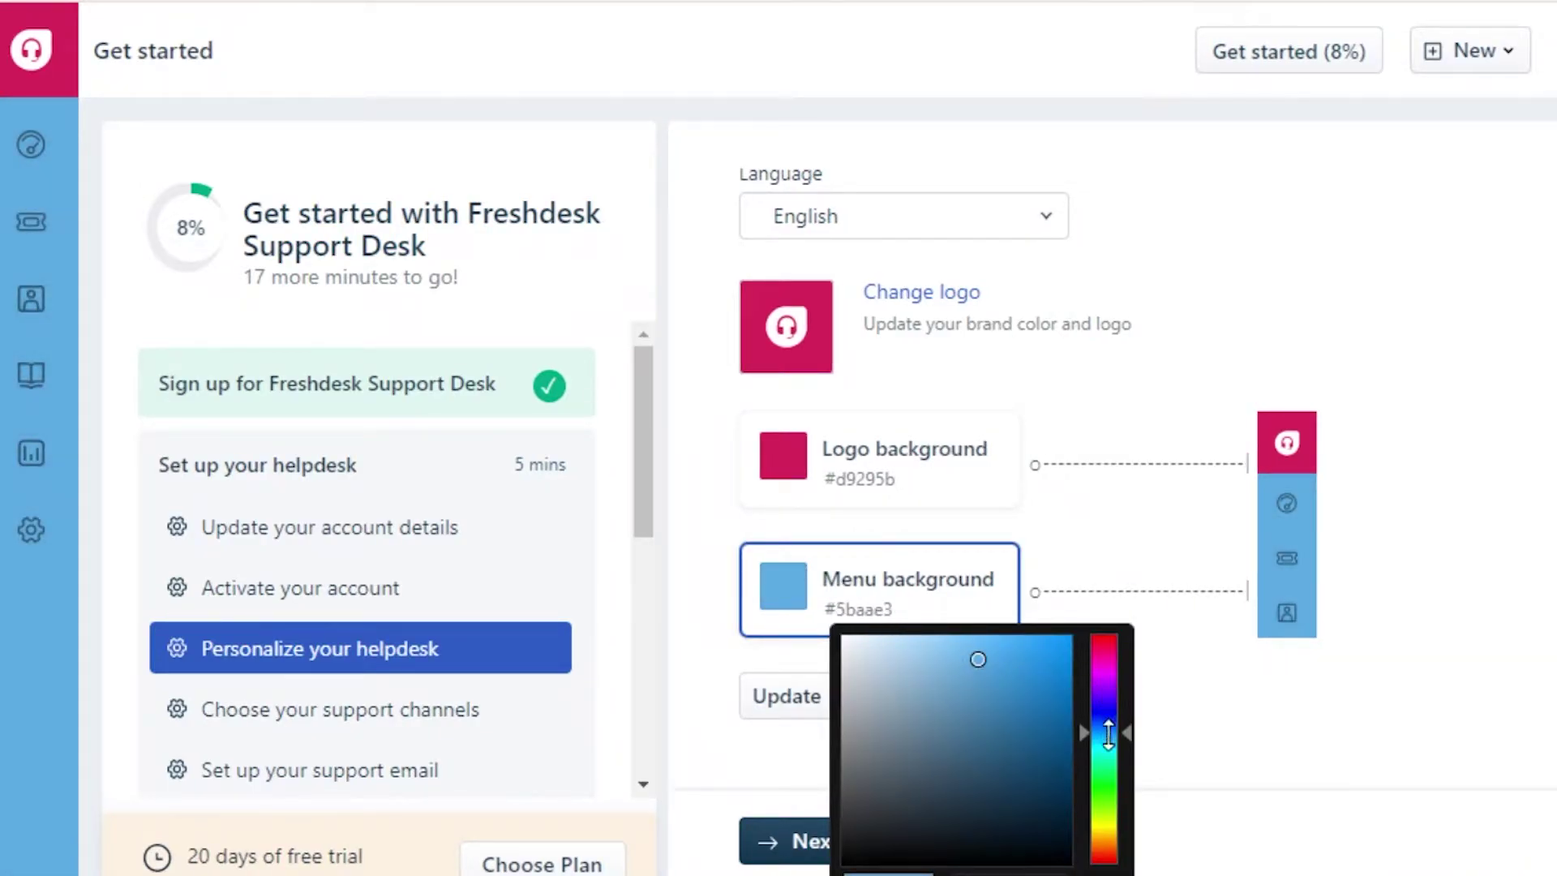
{"action": "mouse_move", "coordinate": [1107, 733]}
{"action": "left_mouse_down"}
{"action": "mouse_move", "coordinate": [1107, 627]}
{"action": "mouse_move", "coordinate": [1032, 660]}
{"action": "mouse_move", "coordinate": [1068, 863]}
{"action": "left_mouse_up"}
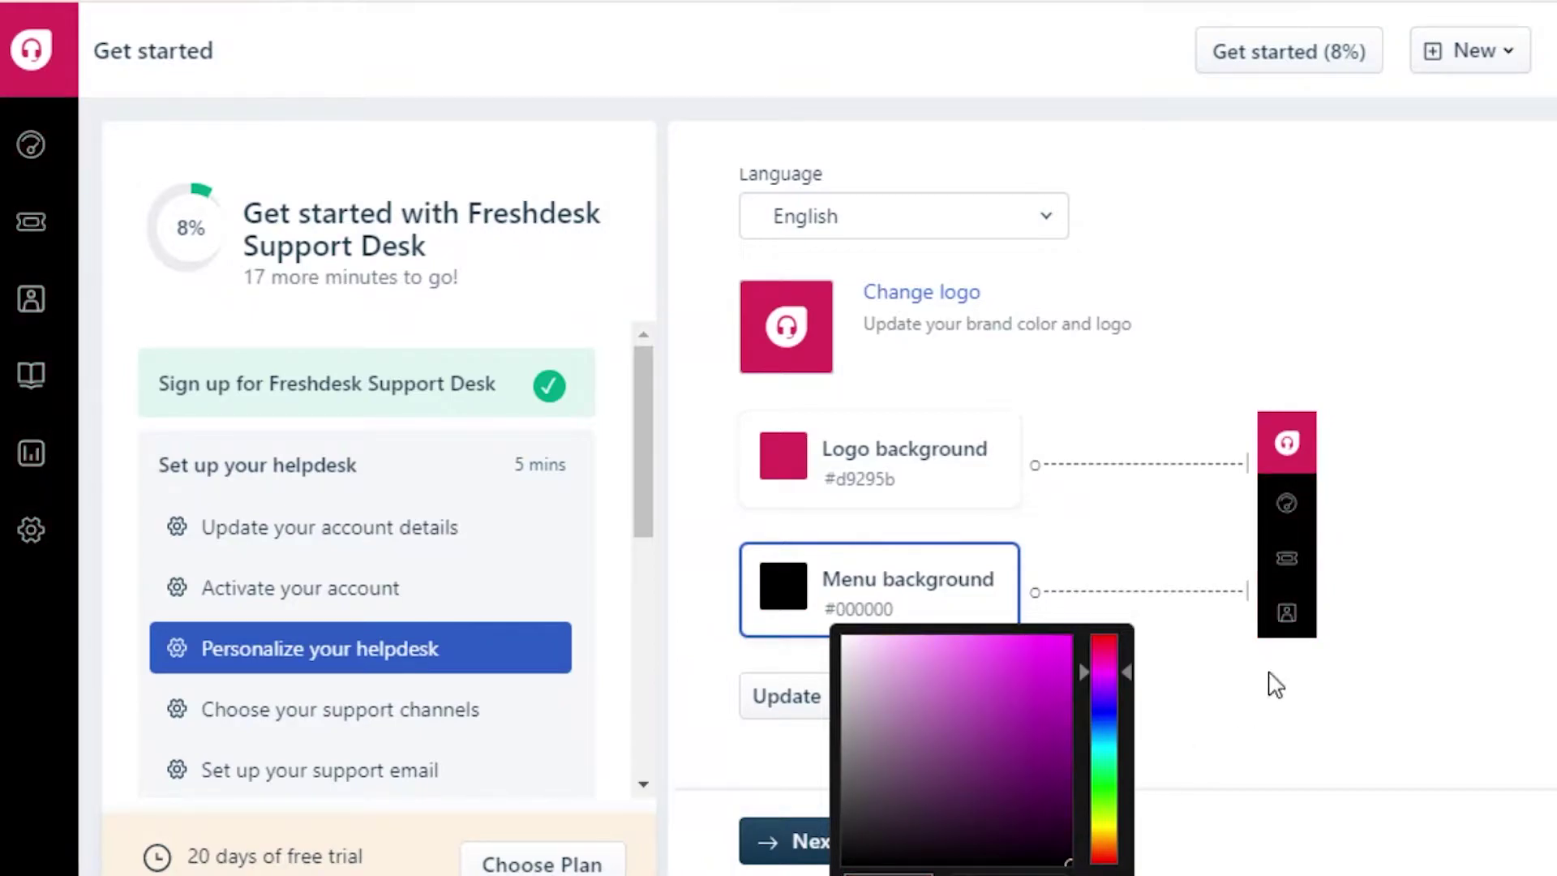
{"action": "left_click", "coordinate": [1421, 583]}
{"action": "left_click", "coordinate": [803, 696]}
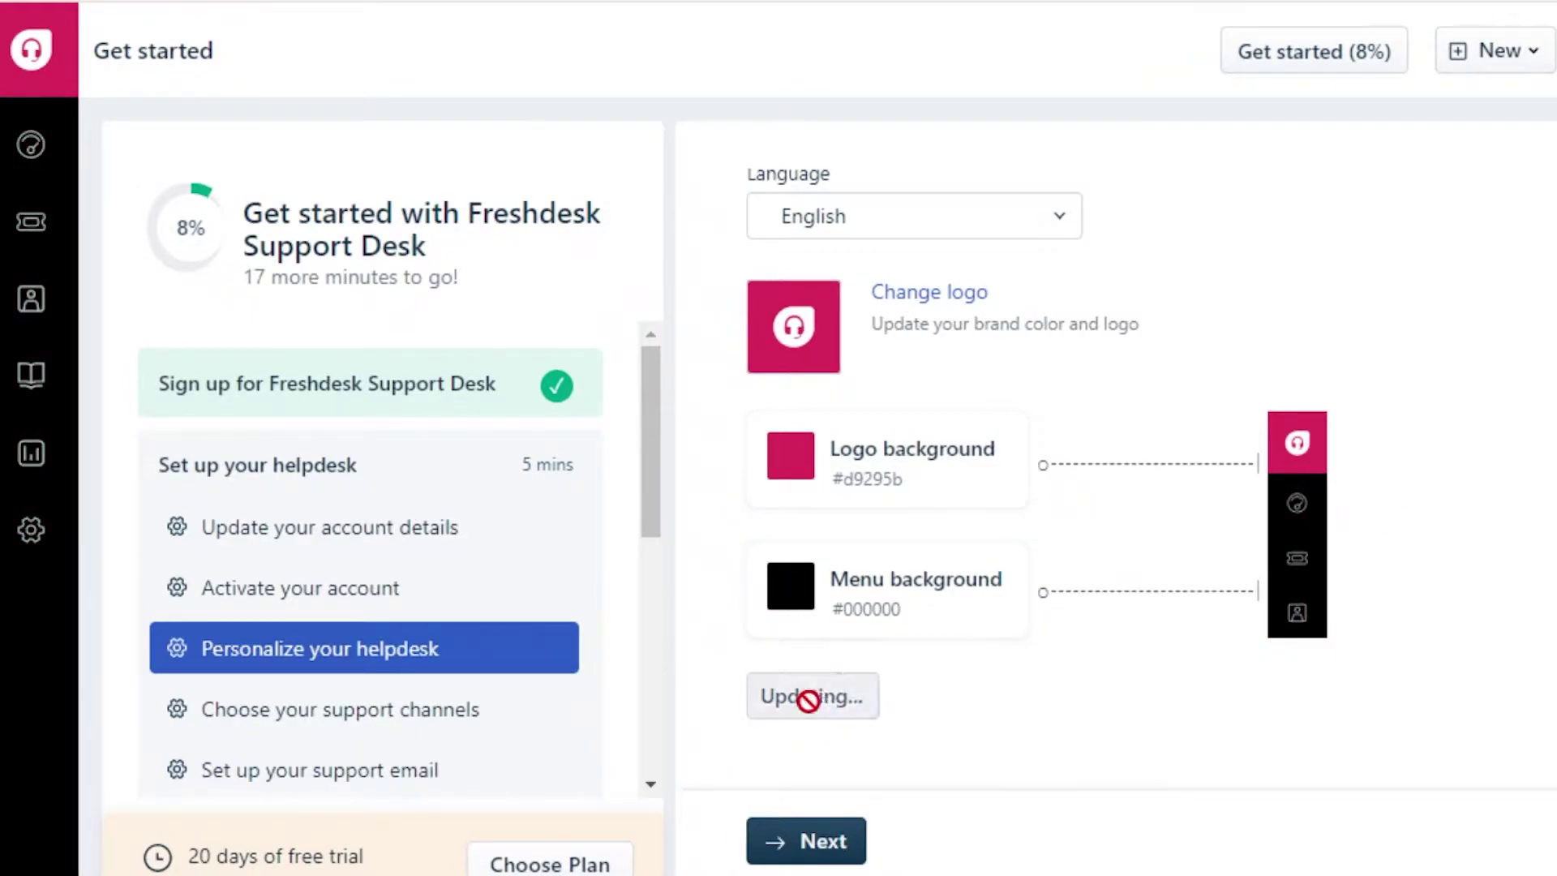
Add Phone and Chat to the helpdesk's selected support channels
{"action": "left_click", "coordinate": [362, 707]}
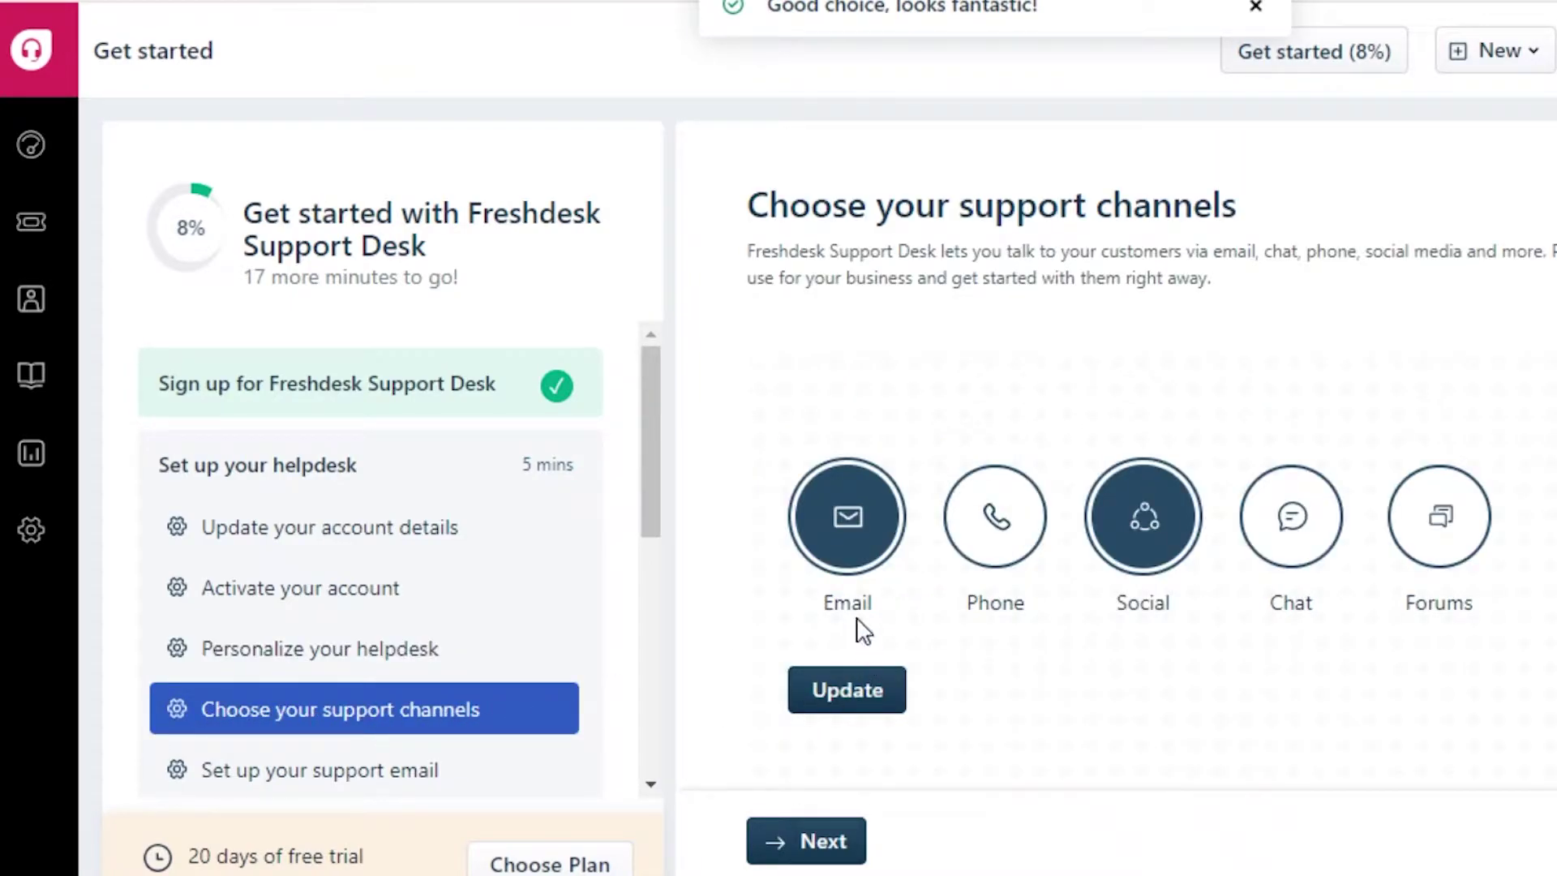
{"action": "left_click", "coordinate": [999, 548]}
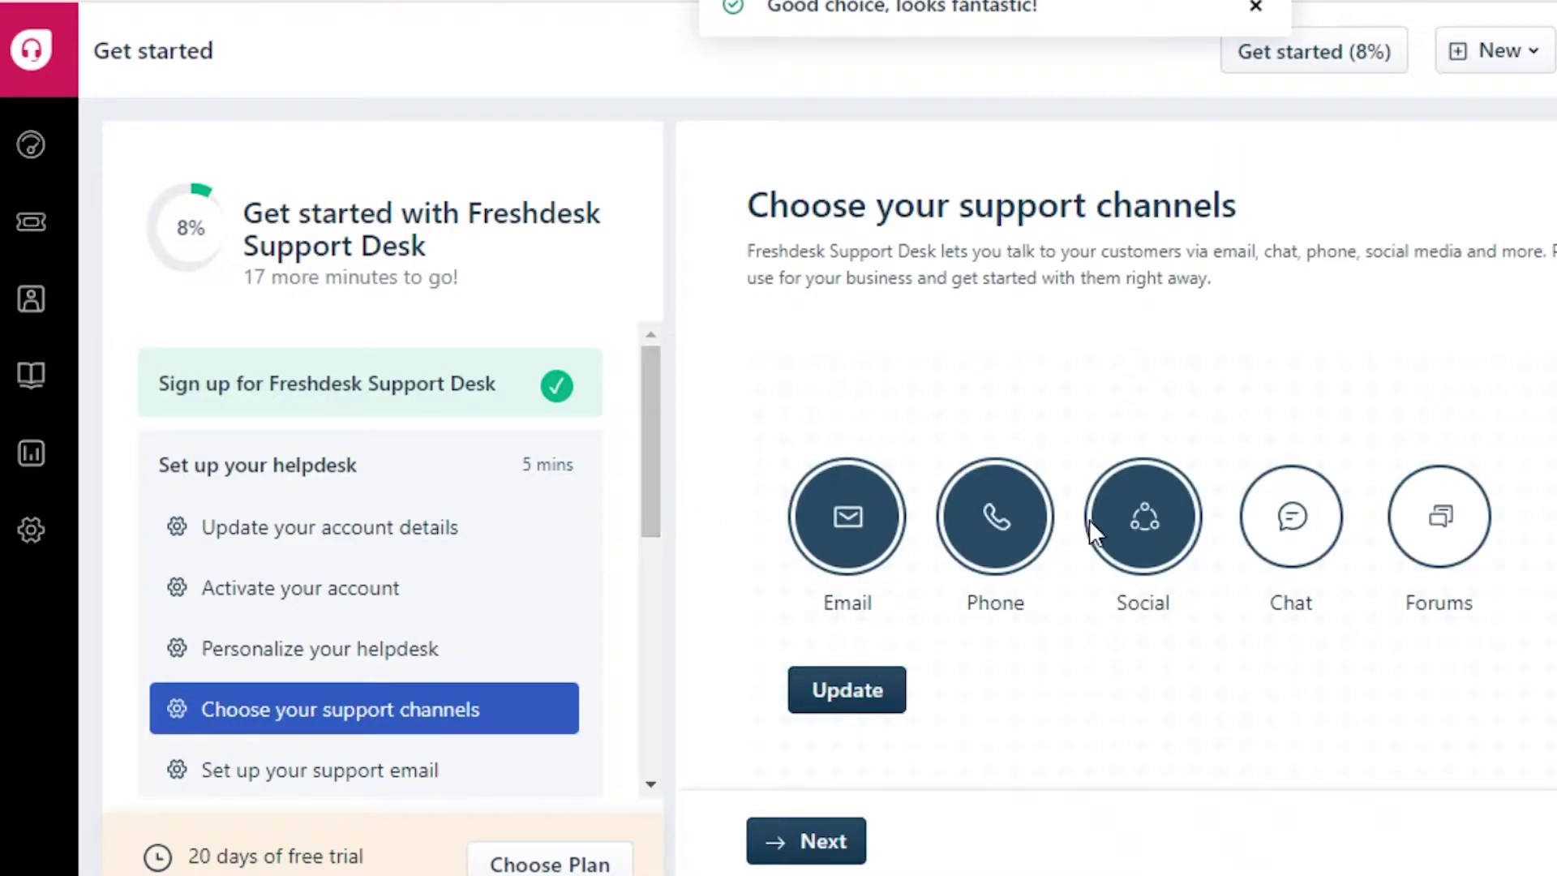
{"action": "left_click", "coordinate": [1322, 539]}
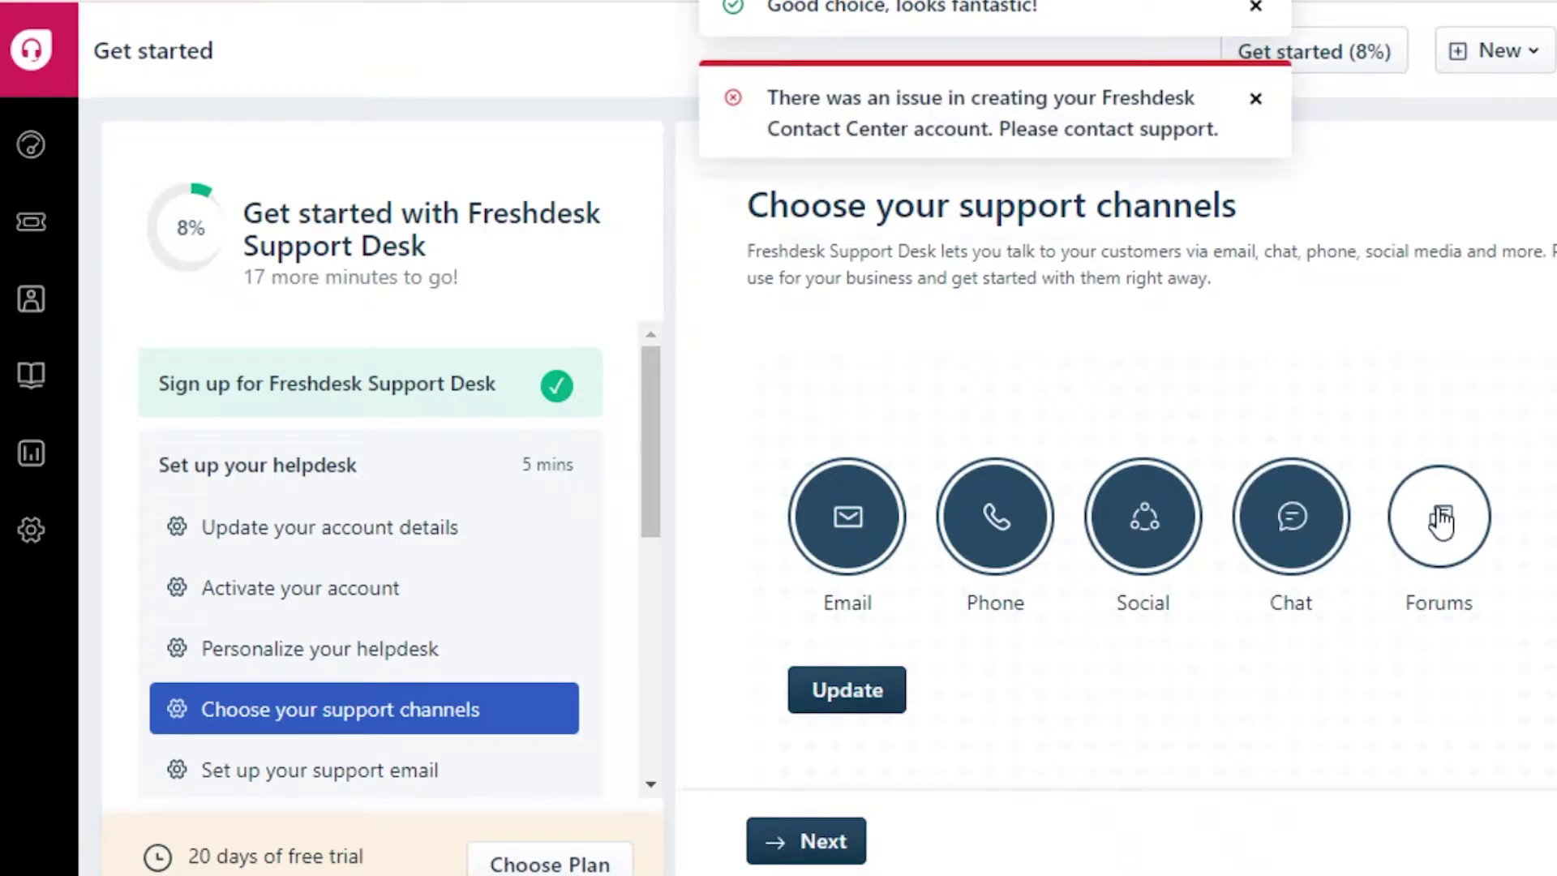
View the support email setup page and the form for inviting the support team
{"action": "left_click", "coordinate": [403, 775]}
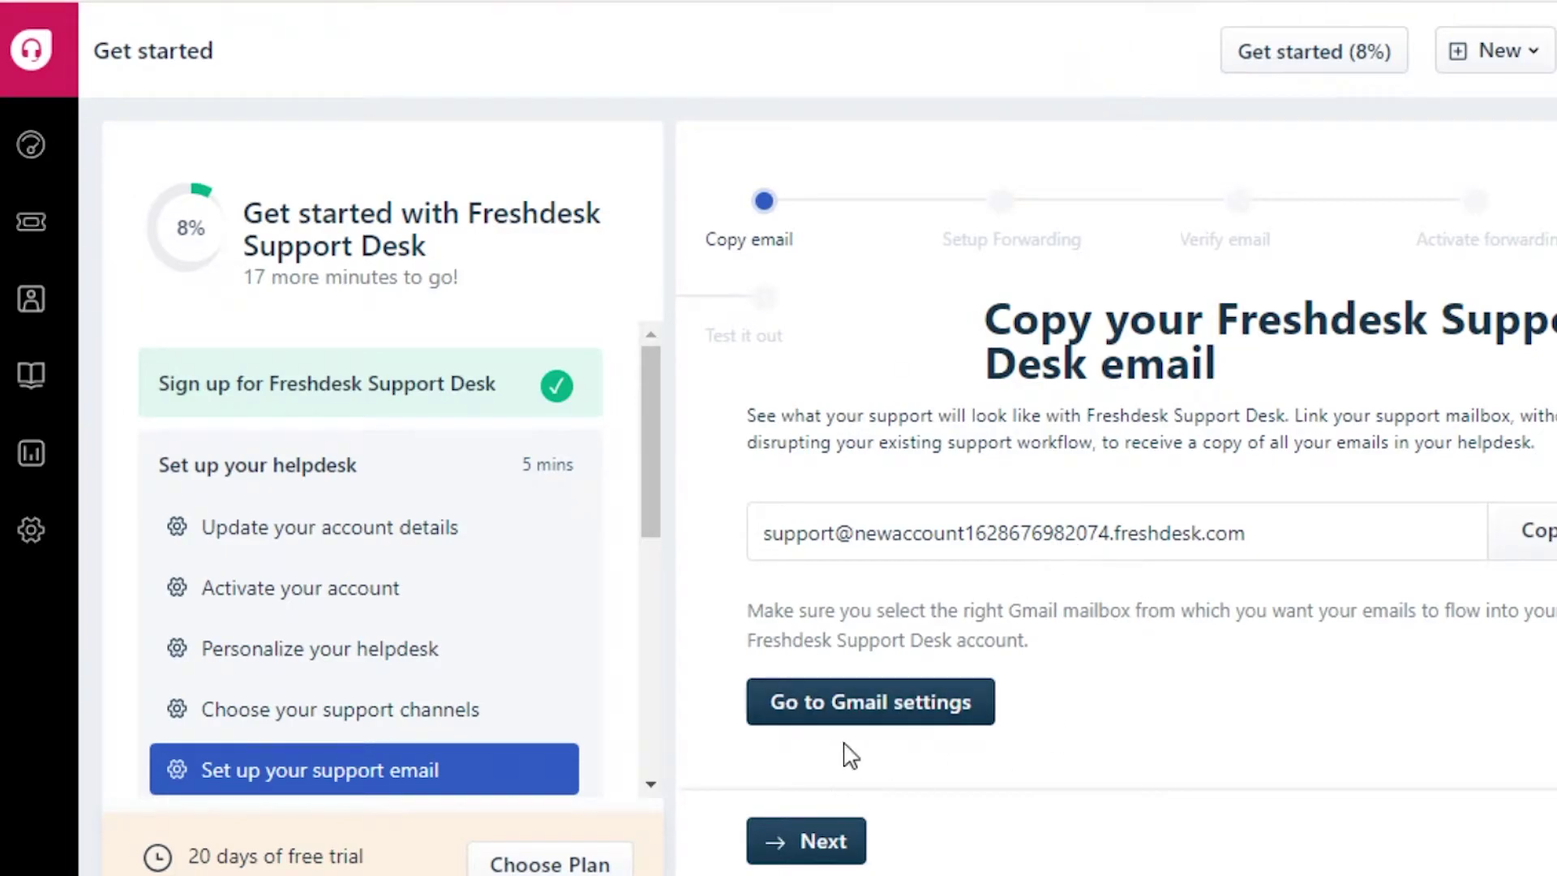
{"action": "scroll", "coordinate": [348, 546], "scroll_direction": "down", "scroll_amount": 4}
{"action": "left_click", "coordinate": [348, 539]}
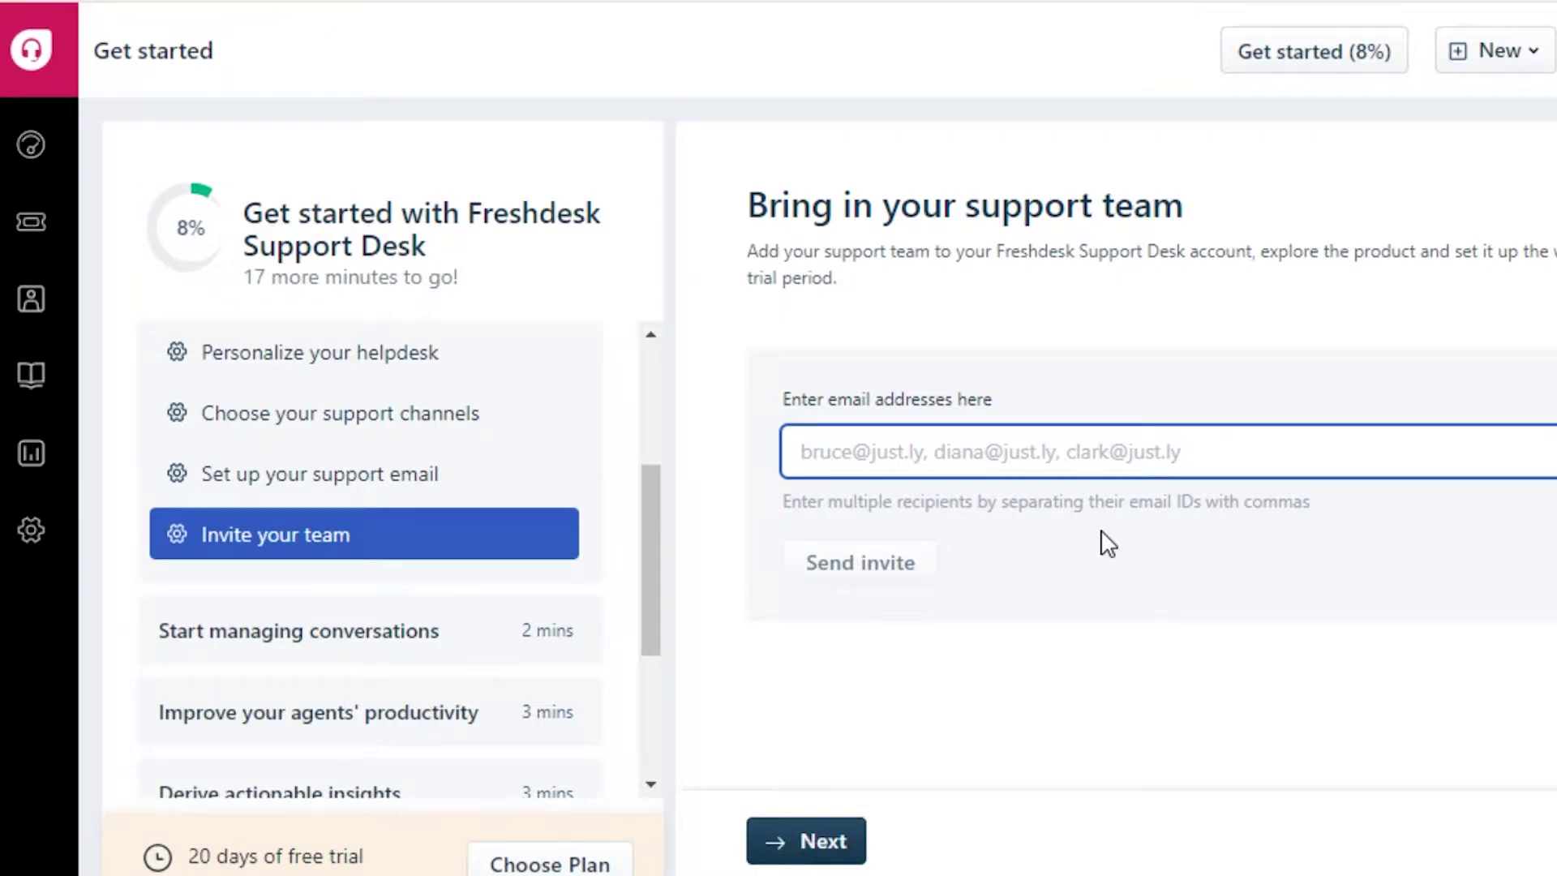
Open the dashboard and examine its ticket metrics, today's trends, customer satisfaction and to-do list
{"action": "left_click", "coordinate": [31, 145]}
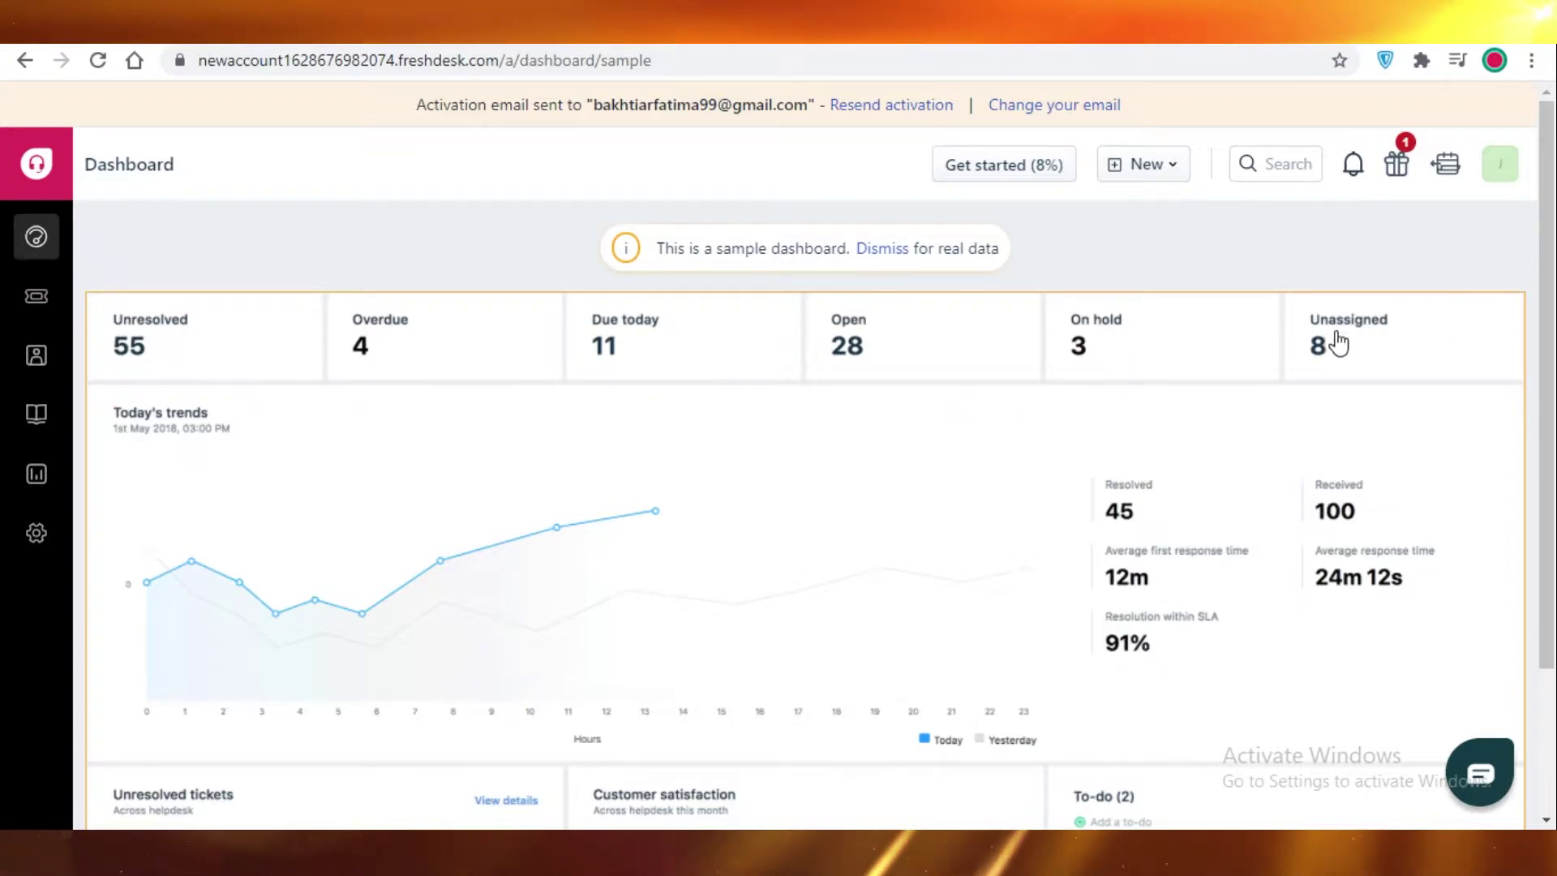
{"action": "scroll", "coordinate": [1362, 340], "scroll_direction": "down", "scroll_amount": 1}
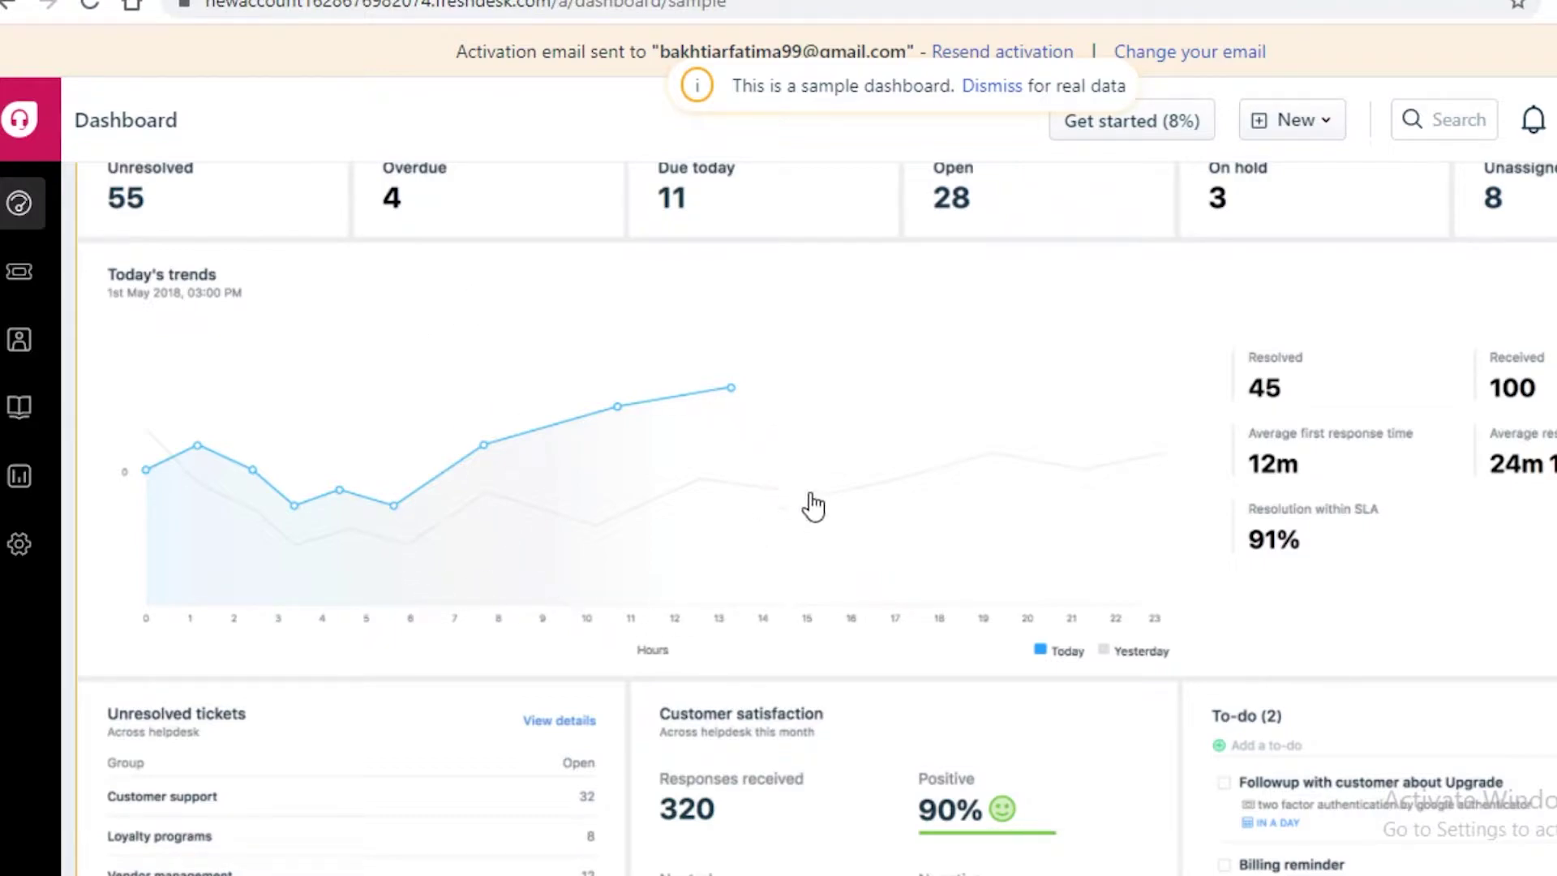
{"action": "scroll", "coordinate": [831, 571], "scroll_direction": "down", "scroll_amount": 1}
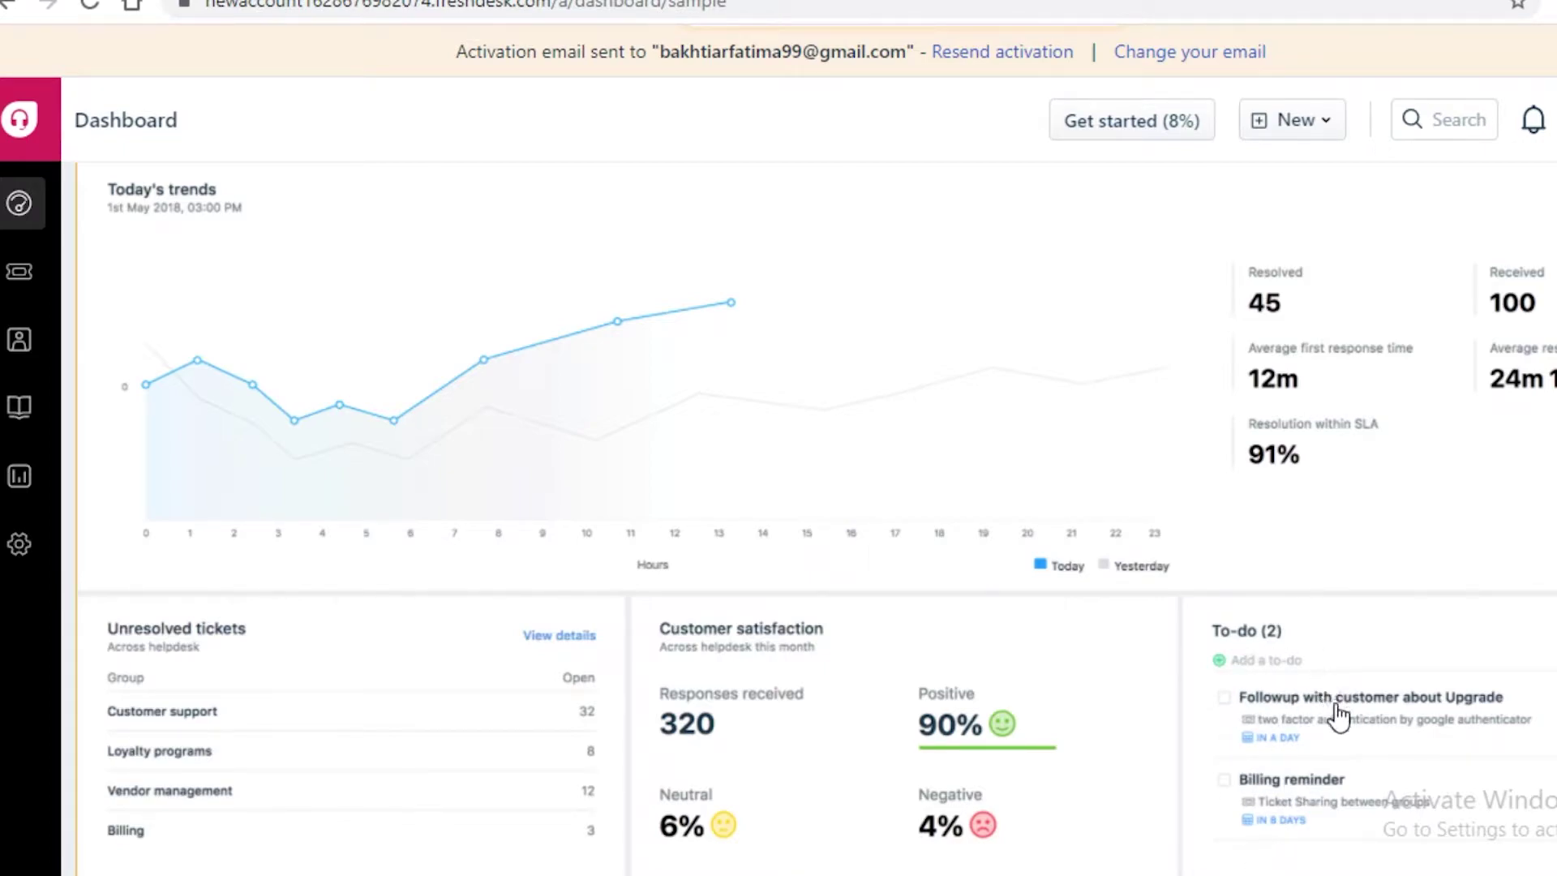
Open the list of all tickets, sort it by Status and look through the sorted tickets
{"action": "left_click", "coordinate": [22, 274]}
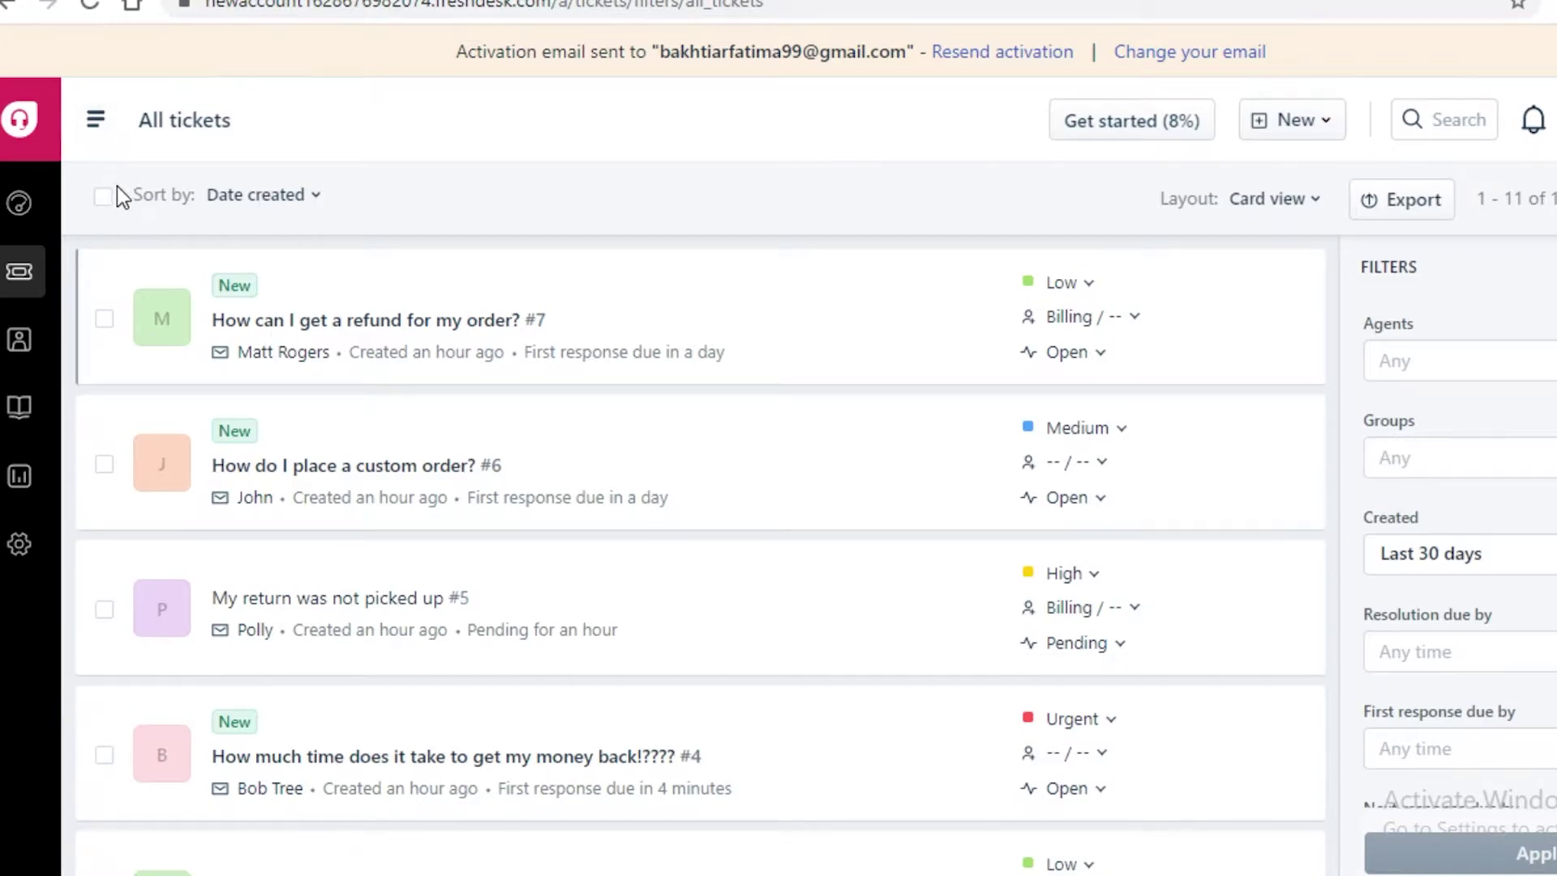
{"action": "left_click", "coordinate": [257, 196]}
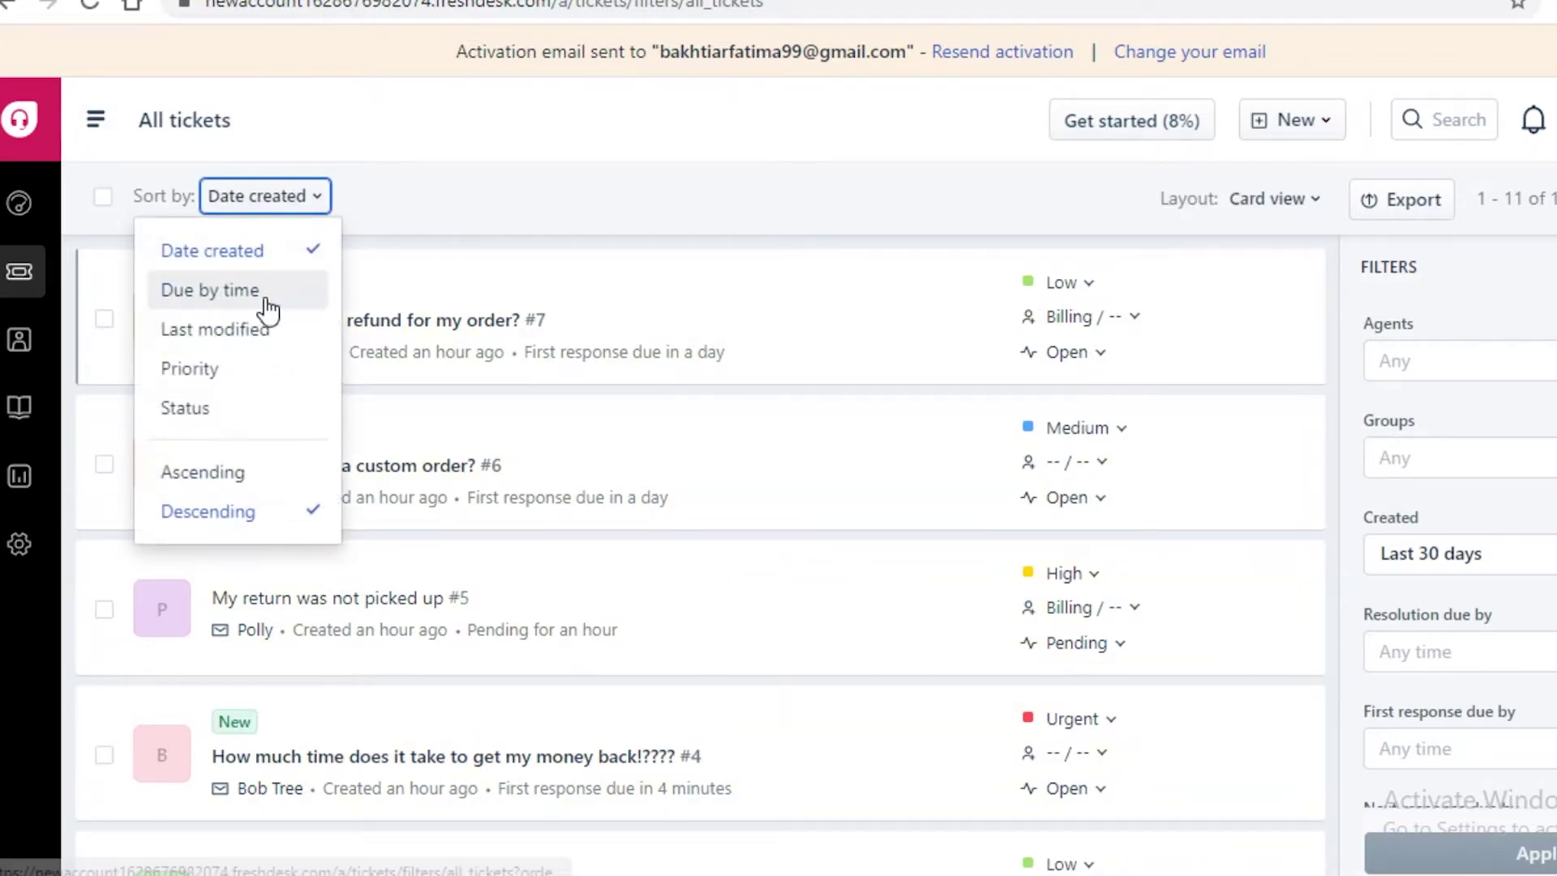
{"action": "left_click", "coordinate": [215, 409]}
{"action": "scroll", "coordinate": [1010, 319], "scroll_direction": "down", "scroll_amount": 2}
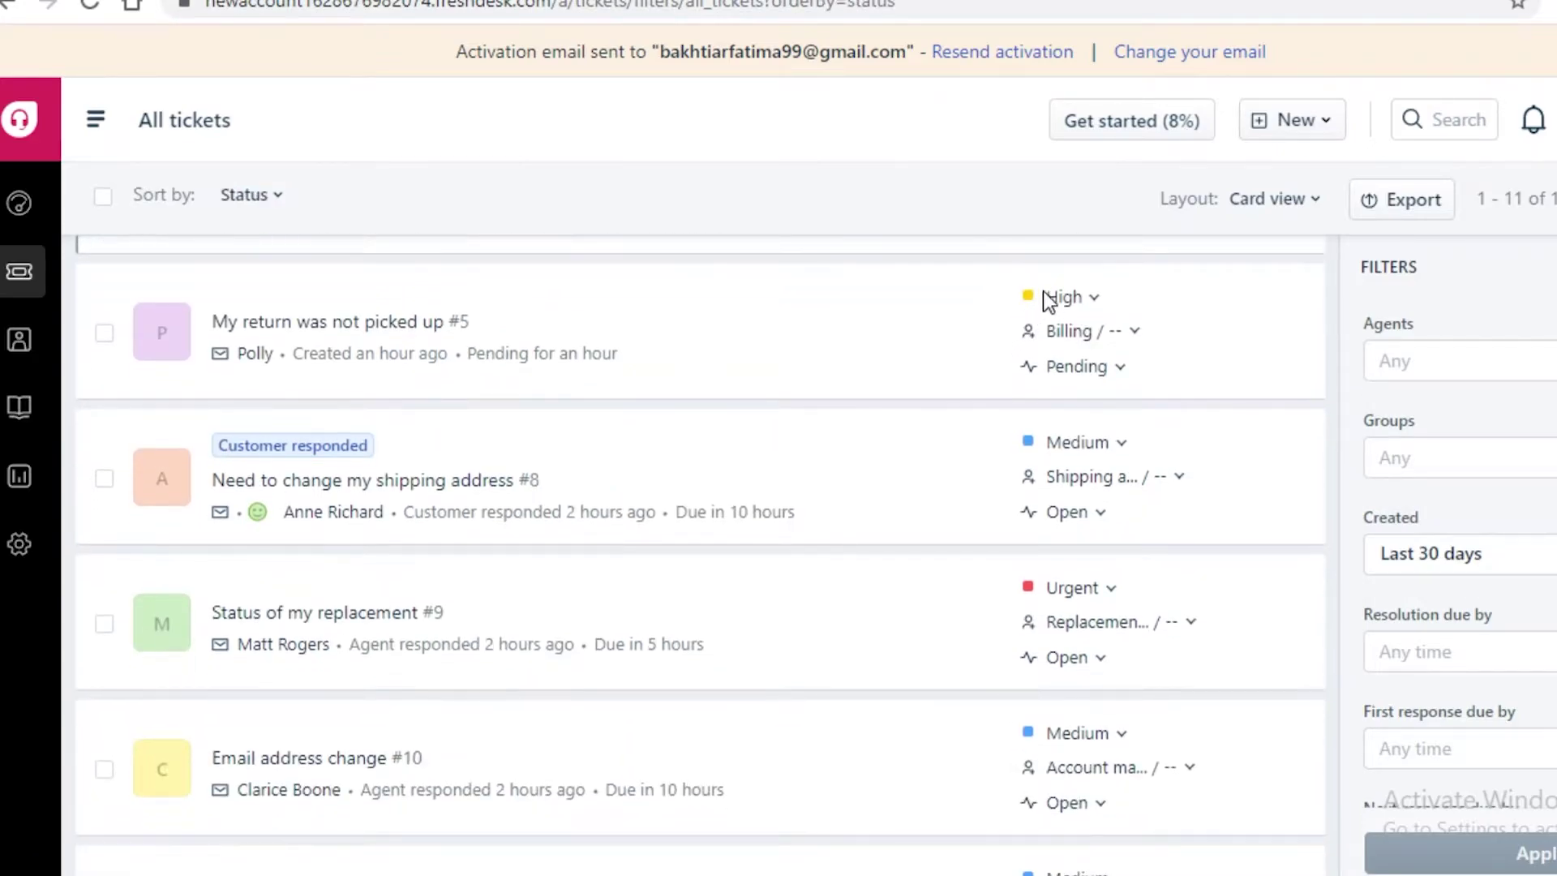
{"action": "scroll", "coordinate": [1034, 389], "scroll_direction": "down", "scroll_amount": 5}
{"action": "scroll", "coordinate": [893, 531], "scroll_direction": "up", "scroll_amount": 7}
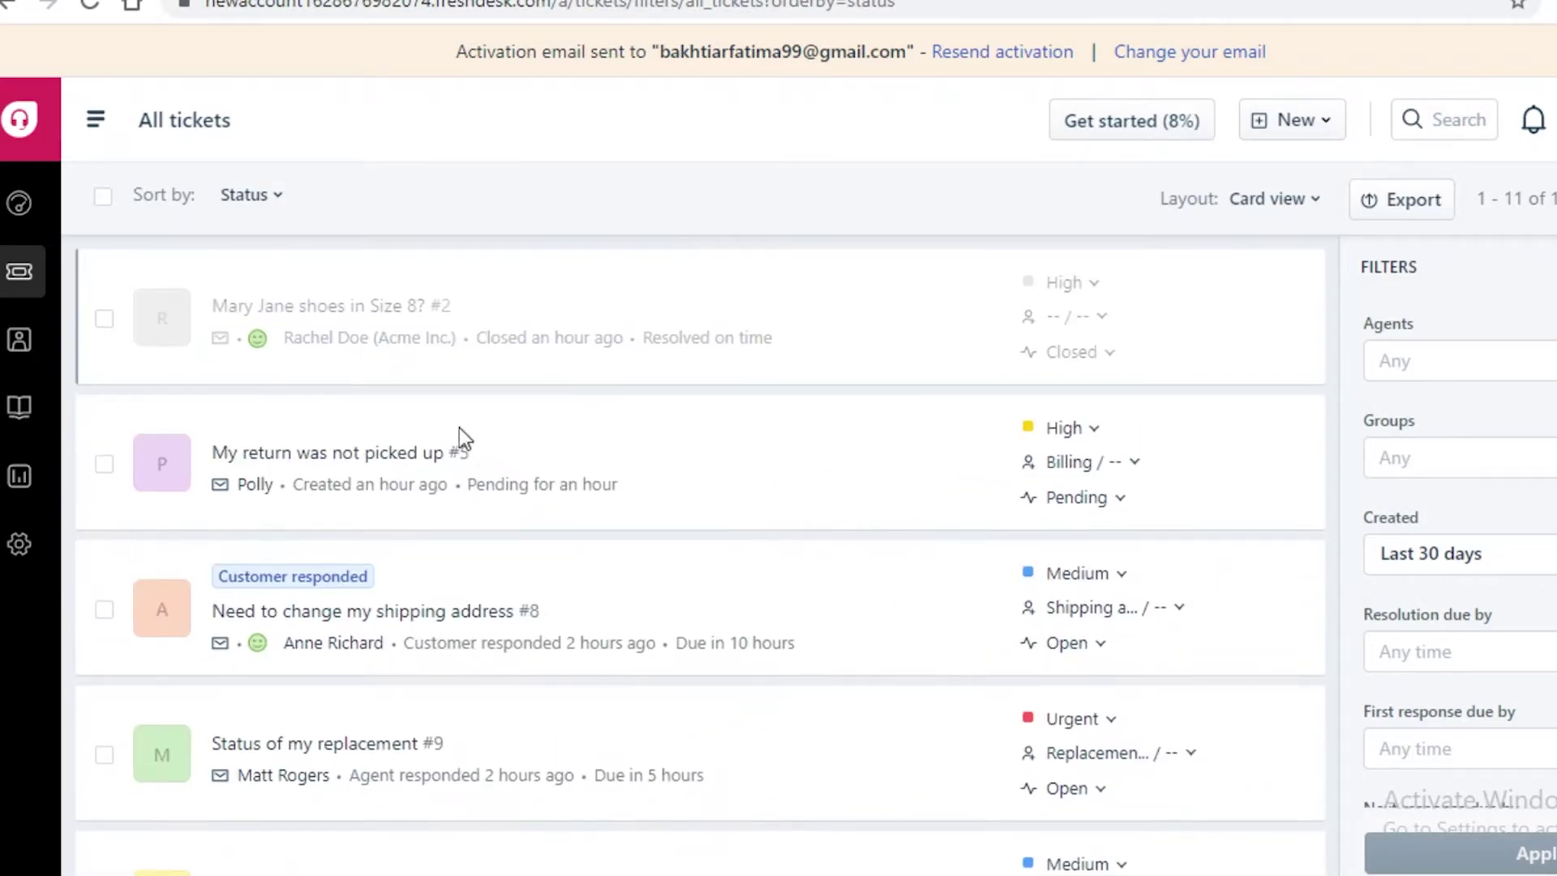
Check which sort criteria and orders are available for the ticket list
{"action": "left_click", "coordinate": [162, 200]}
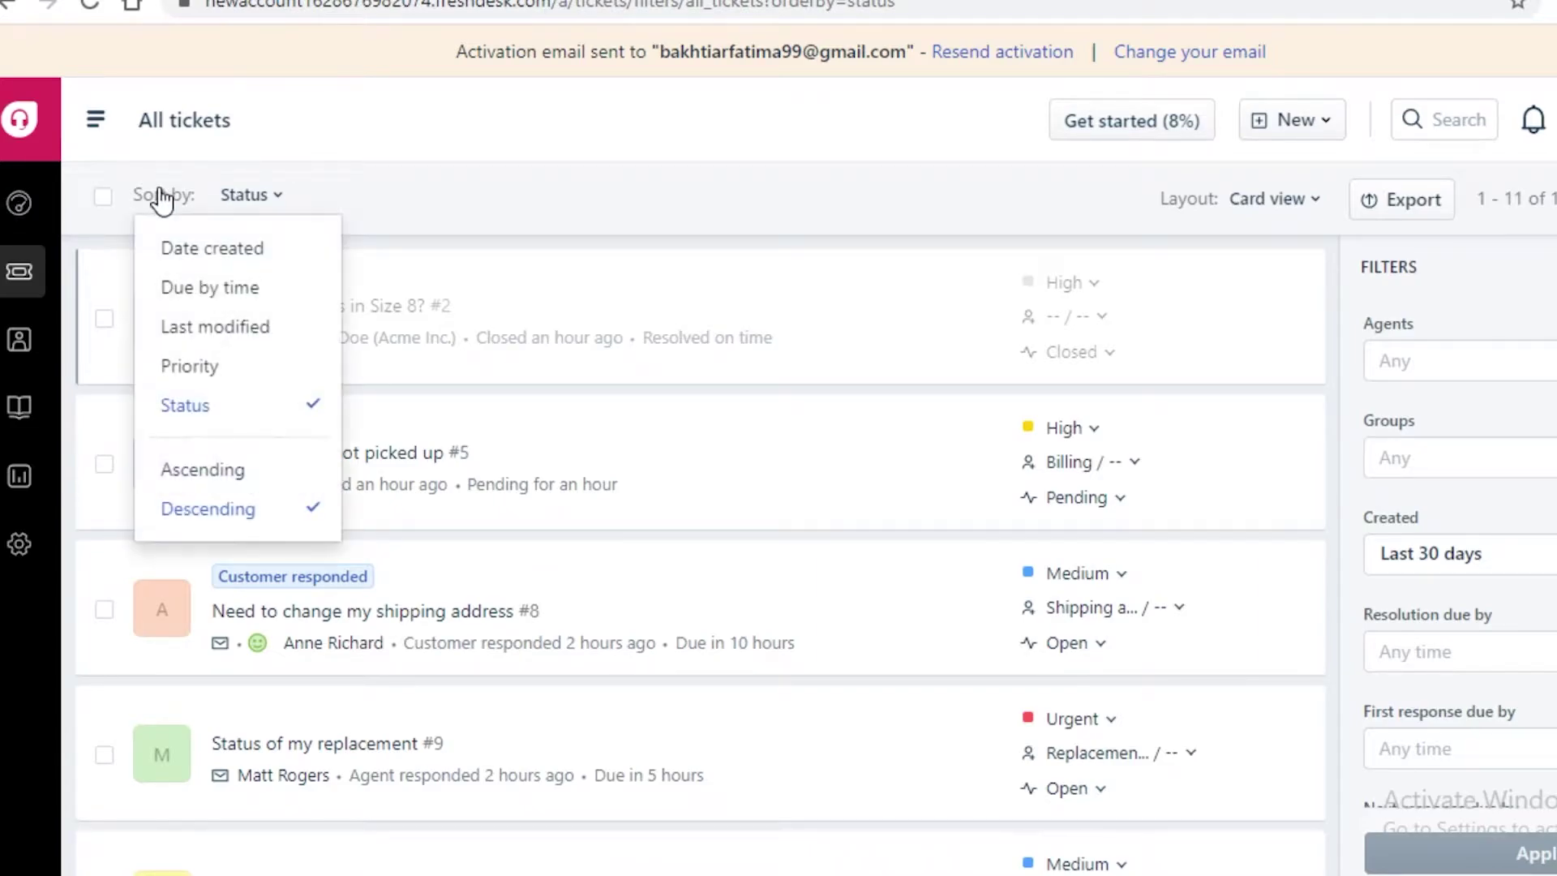
{"action": "scroll", "coordinate": [712, 434], "scroll_direction": "down", "scroll_amount": 4}
{"action": "scroll", "coordinate": [730, 452], "scroll_direction": "up", "scroll_amount": 4}
{"action": "left_click", "coordinate": [236, 164]}
{"action": "left_click", "coordinate": [244, 194]}
{"action": "left_click", "coordinate": [278, 410]}
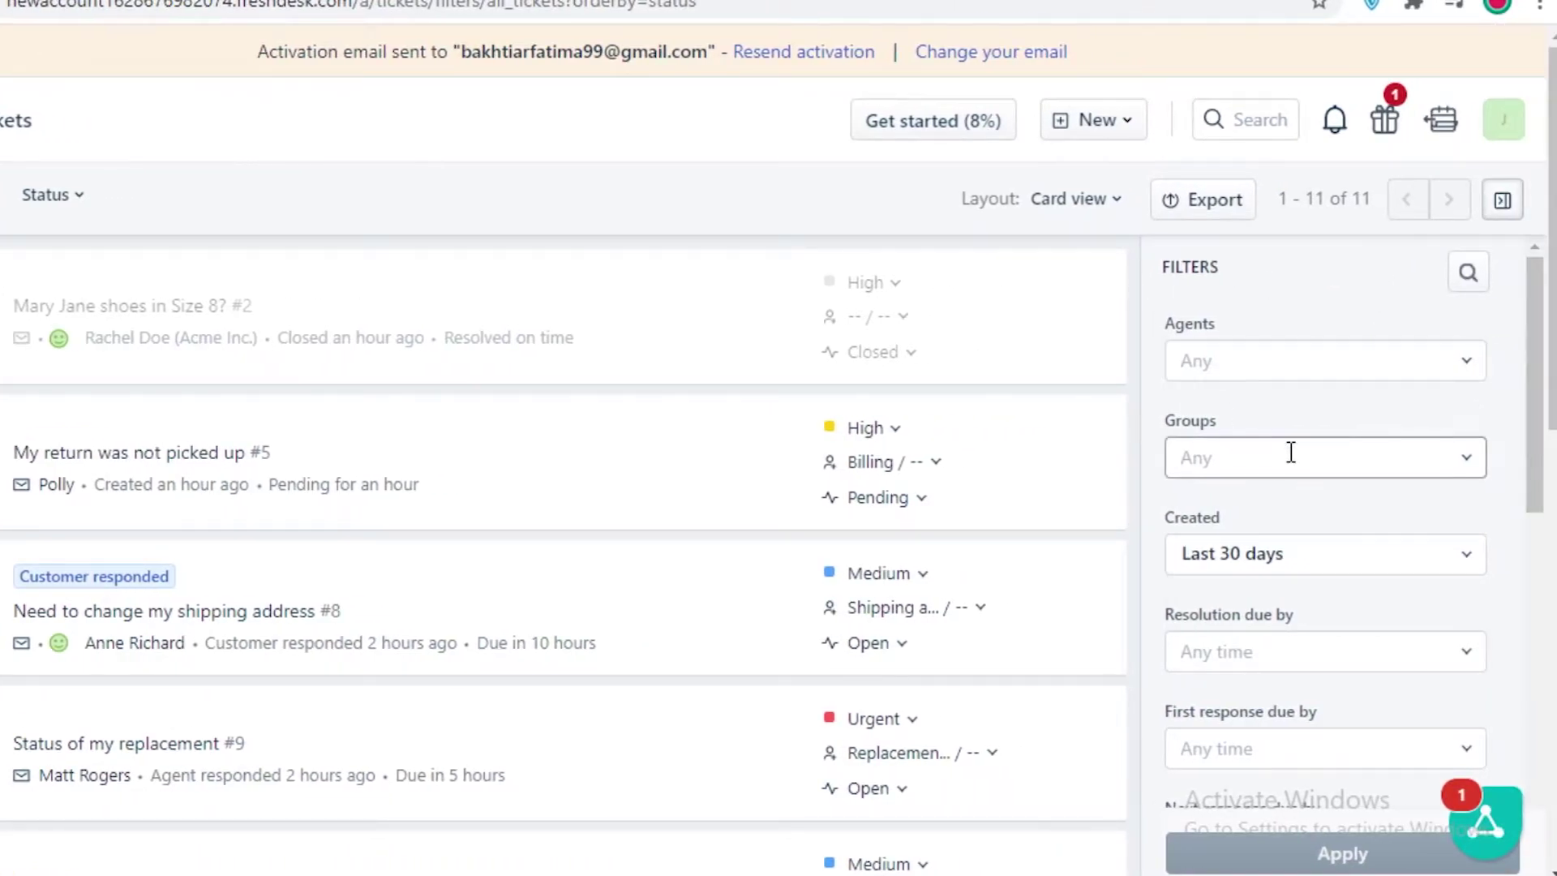
Examine the ticket list's filters, including the agent choices and the first response due time
{"action": "left_click", "coordinate": [1296, 370]}
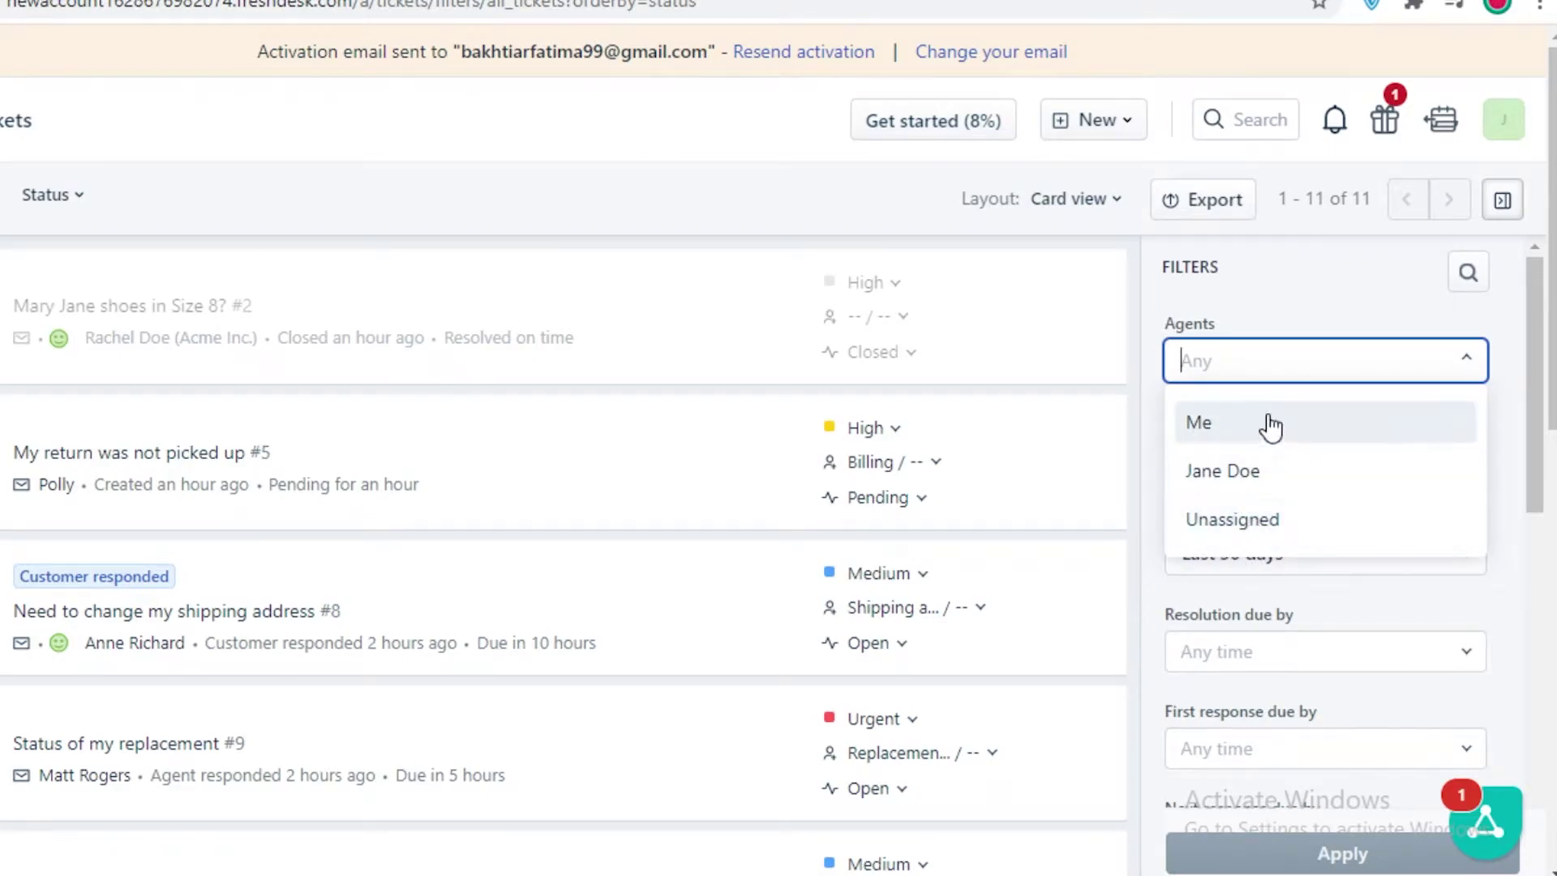
{"action": "scroll", "coordinate": [1366, 703], "scroll_direction": "down", "scroll_amount": 2}
{"action": "left_click", "coordinate": [1299, 600]}
{"action": "scroll", "coordinate": [1299, 595], "scroll_direction": "up", "scroll_amount": 2}
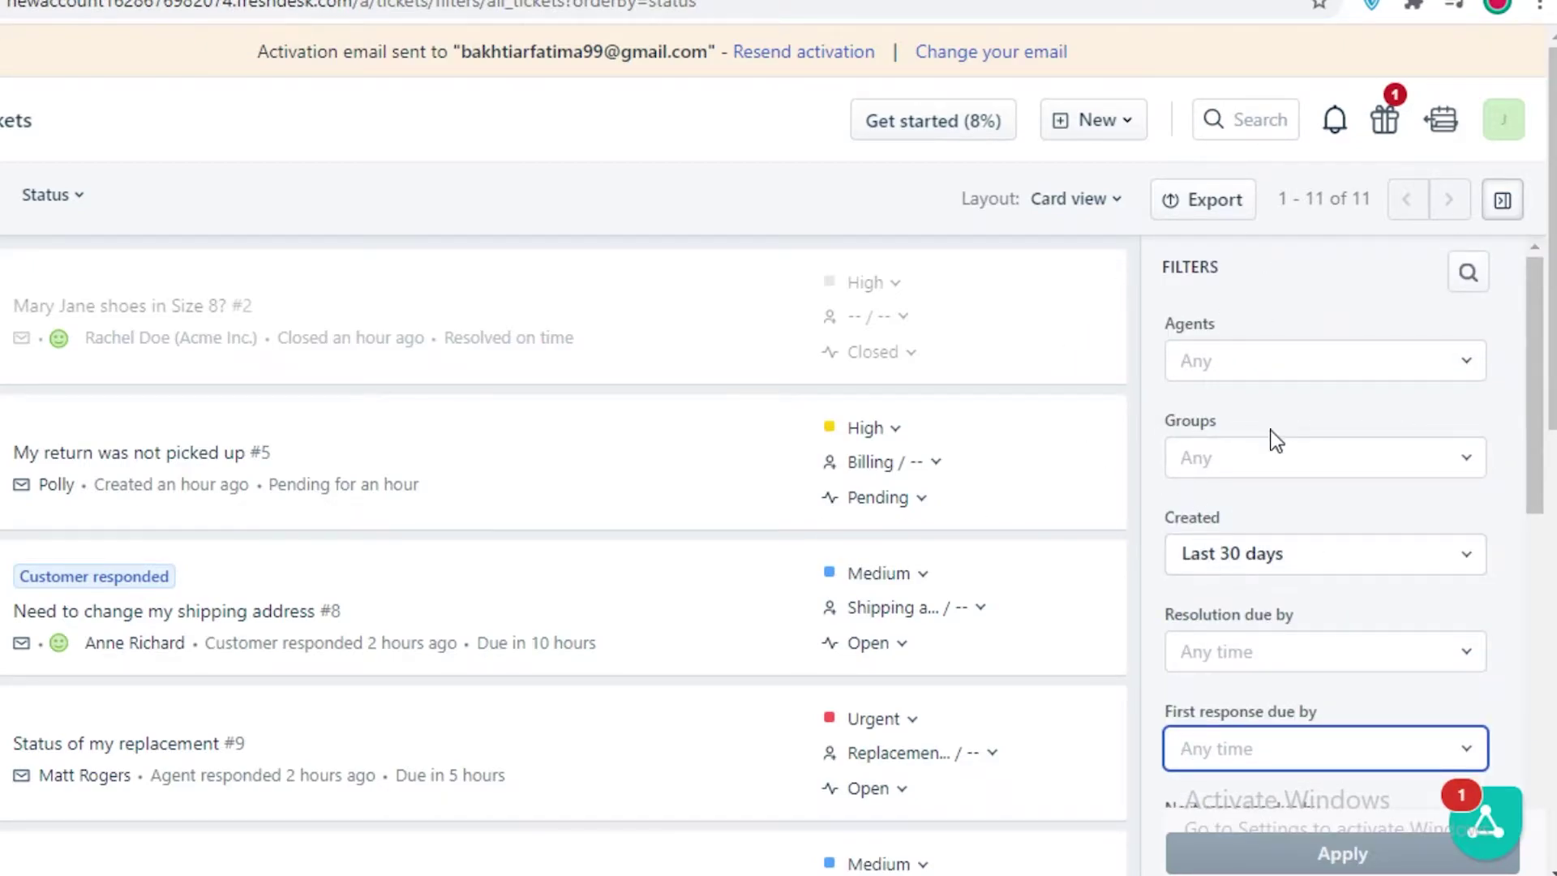
Open the list of all contacts and look through its entries
{"action": "mouse_move", "coordinate": [53, 347]}
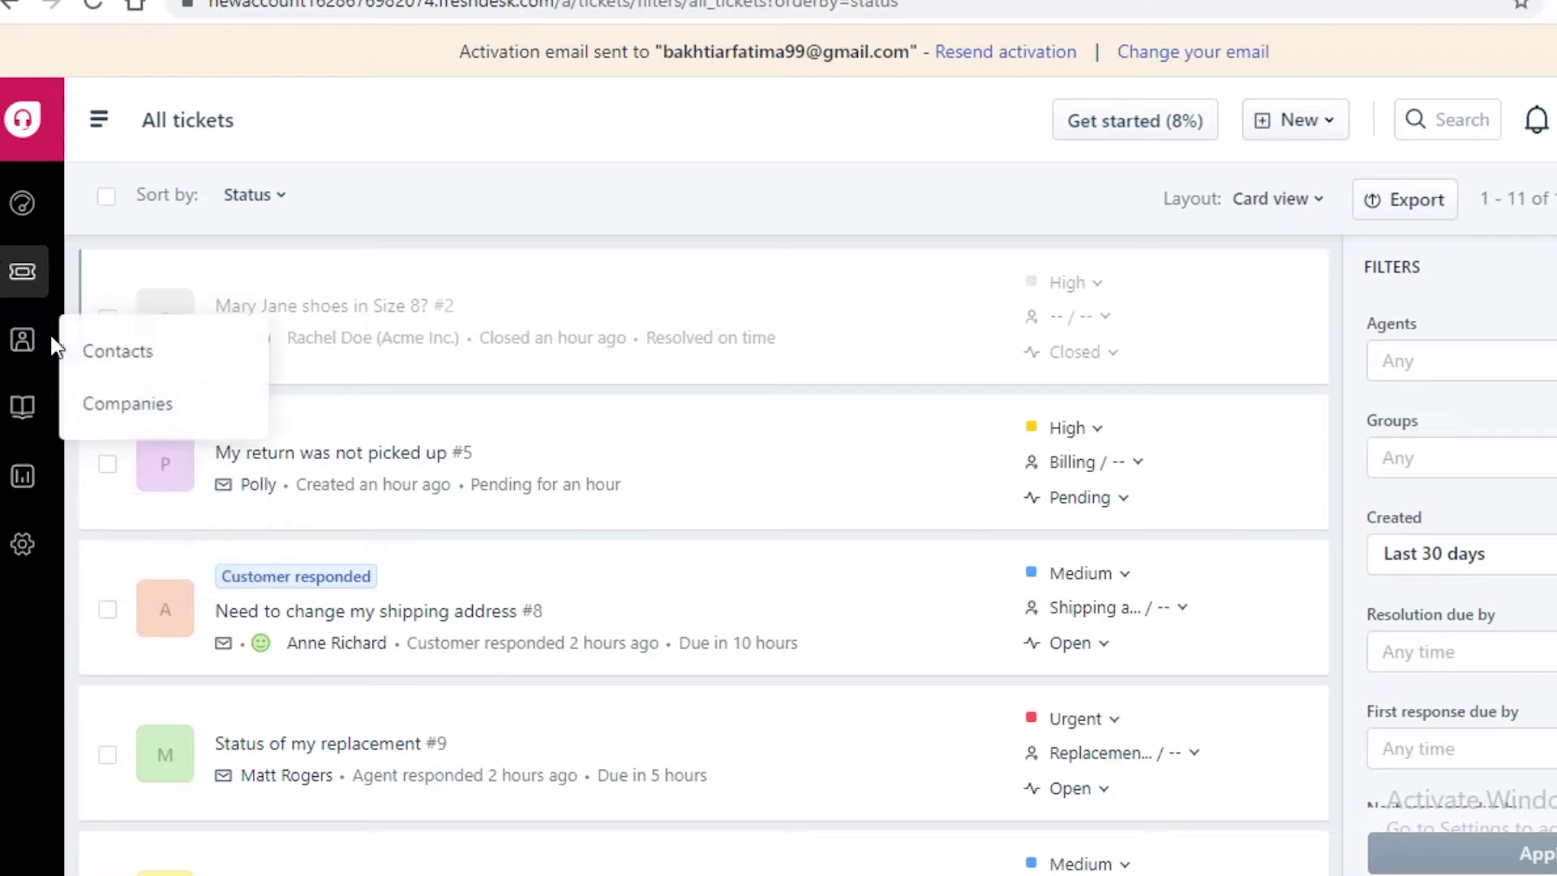
{"action": "left_click", "coordinate": [37, 347]}
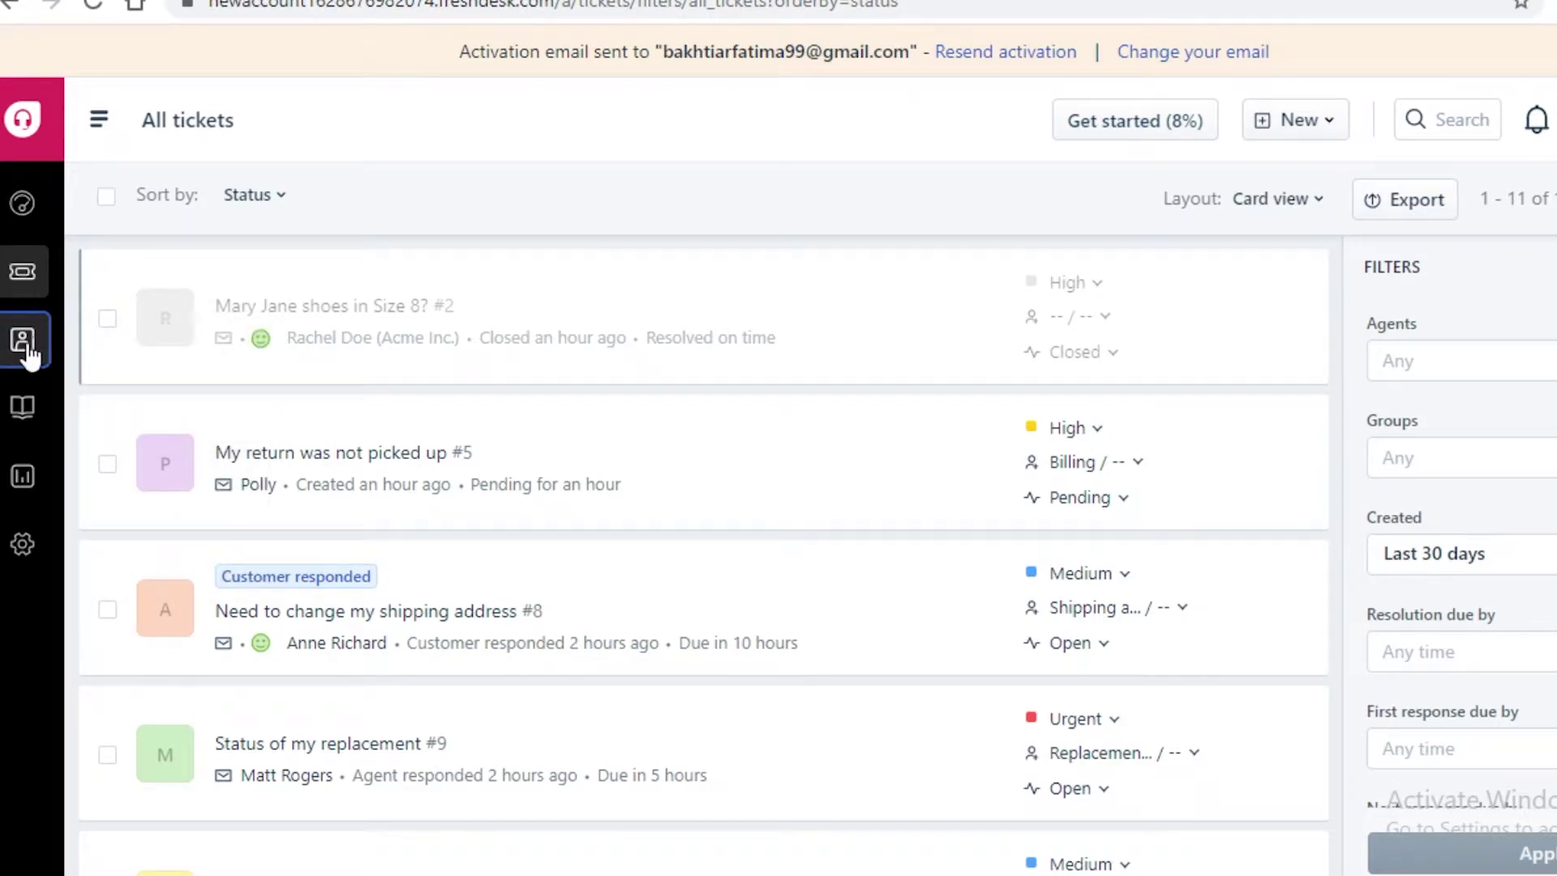
{"action": "left_click", "coordinate": [72, 347]}
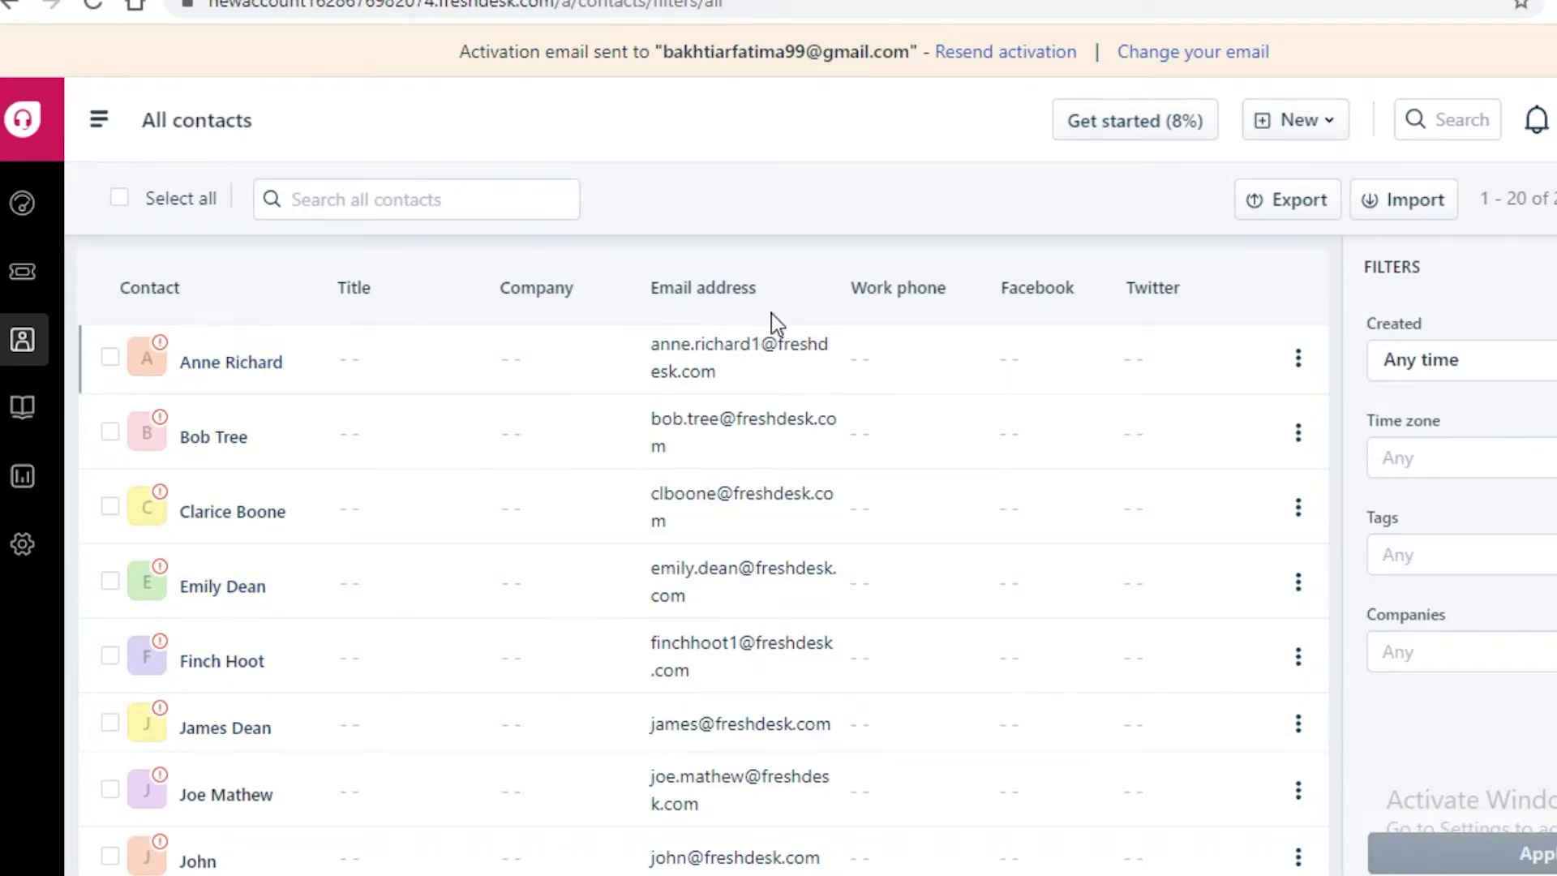
{"action": "scroll", "coordinate": [760, 579], "scroll_direction": "down", "scroll_amount": 3}
{"action": "scroll", "coordinate": [660, 498], "scroll_direction": "up", "scroll_amount": 3}
{"action": "left_click", "coordinate": [41, 339]}
Open the knowledge base and examine its draft articles and categories
{"action": "left_click", "coordinate": [11, 410]}
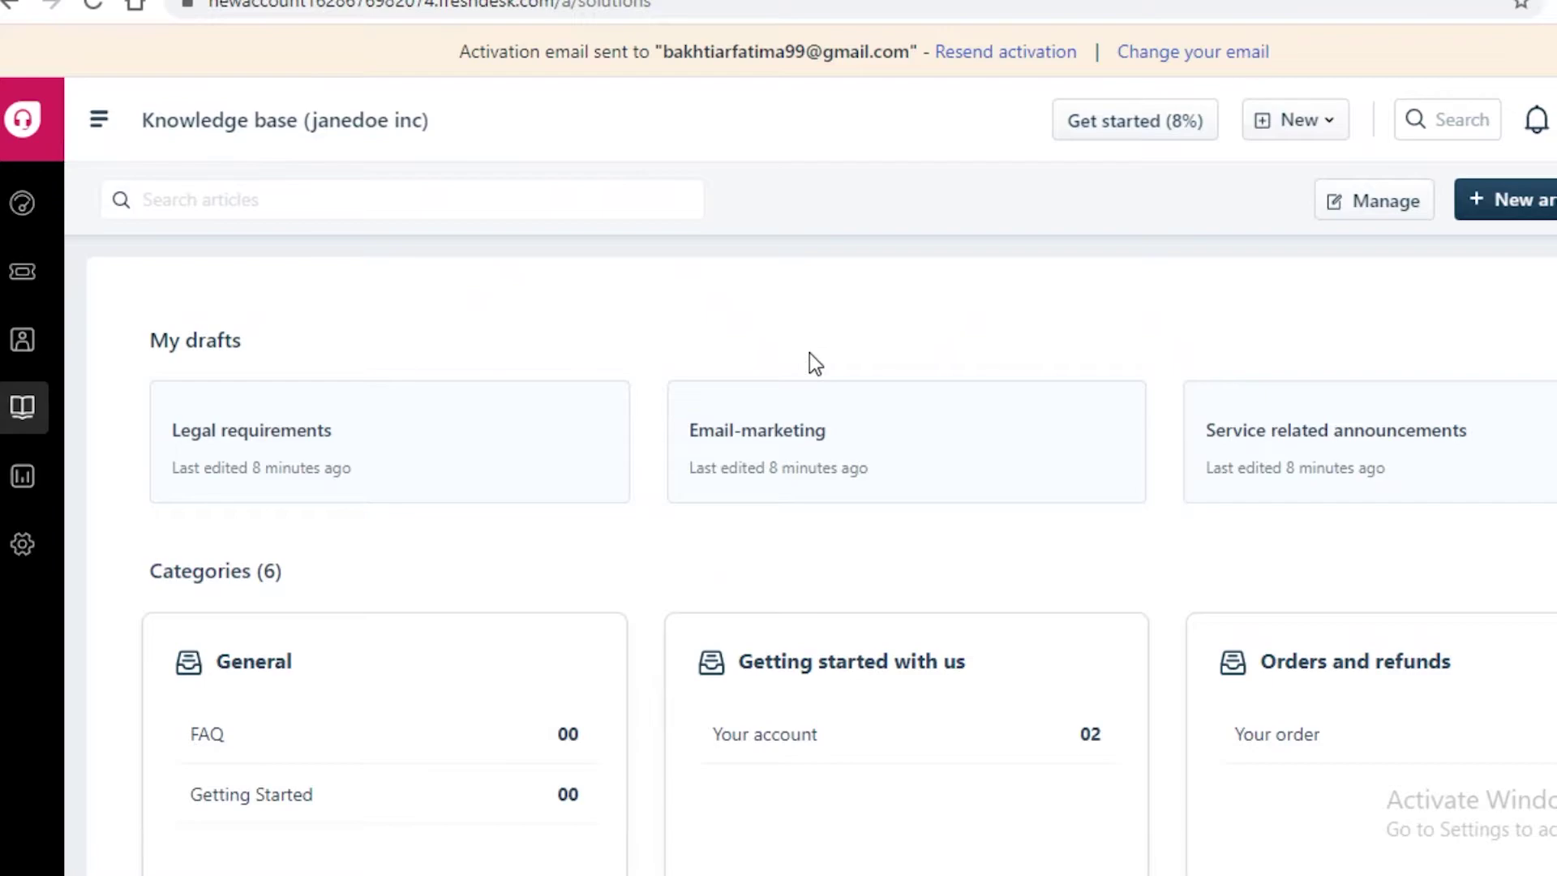
{"action": "scroll", "coordinate": [801, 582], "scroll_direction": "down", "scroll_amount": 1}
{"action": "scroll", "coordinate": [807, 580], "scroll_direction": "up", "scroll_amount": 1}
{"action": "scroll", "coordinate": [1192, 435], "scroll_direction": "down", "scroll_amount": 1}
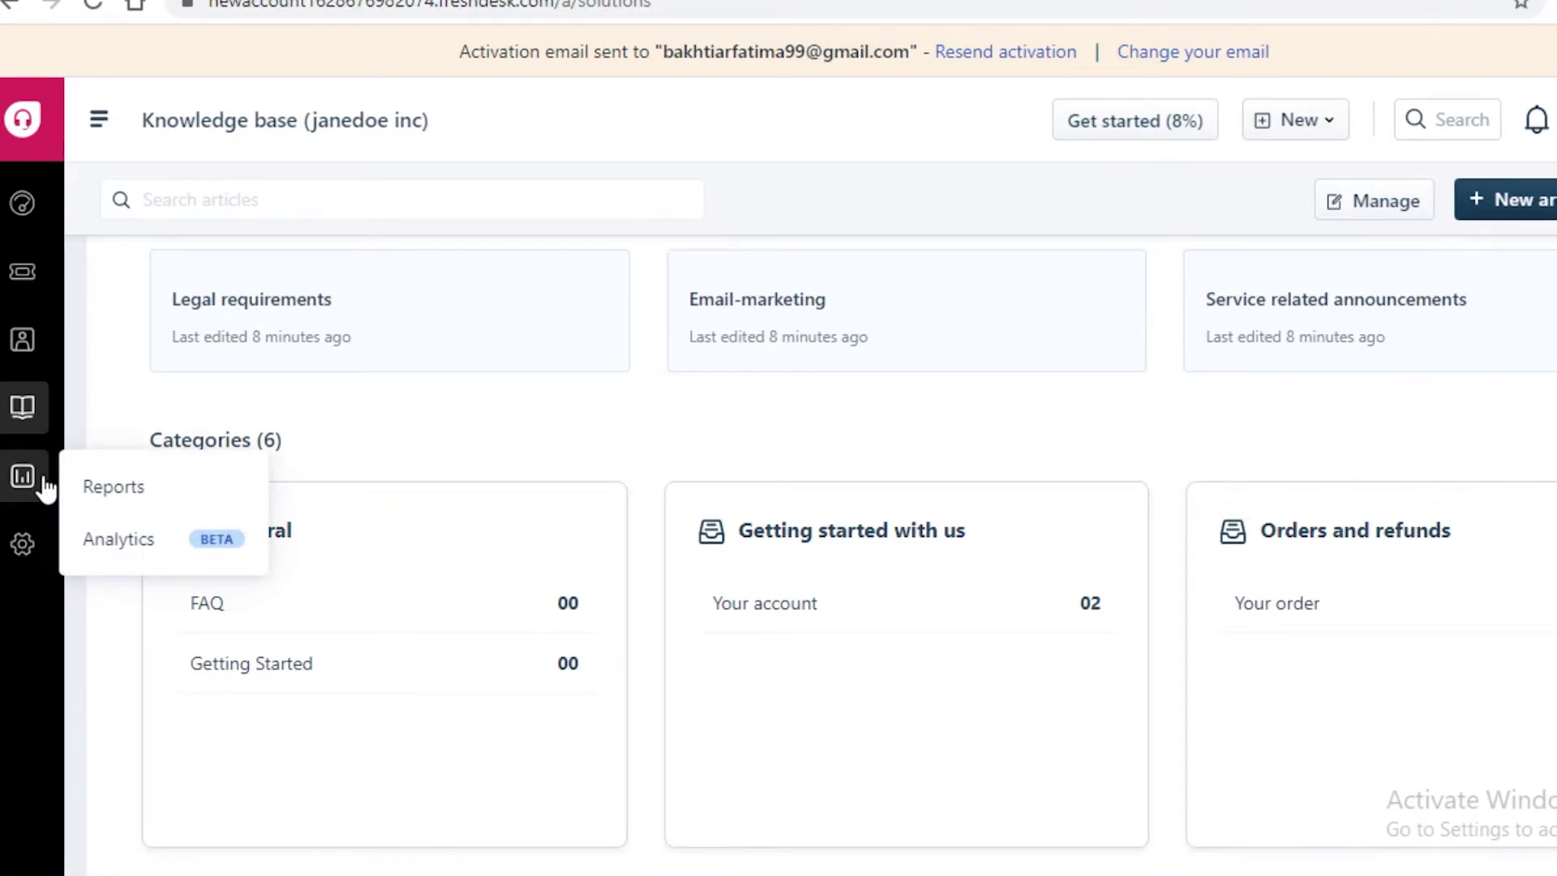
Open the helpdesk's Reports page
{"action": "left_click", "coordinate": [45, 487]}
{"action": "left_click", "coordinate": [45, 487]}
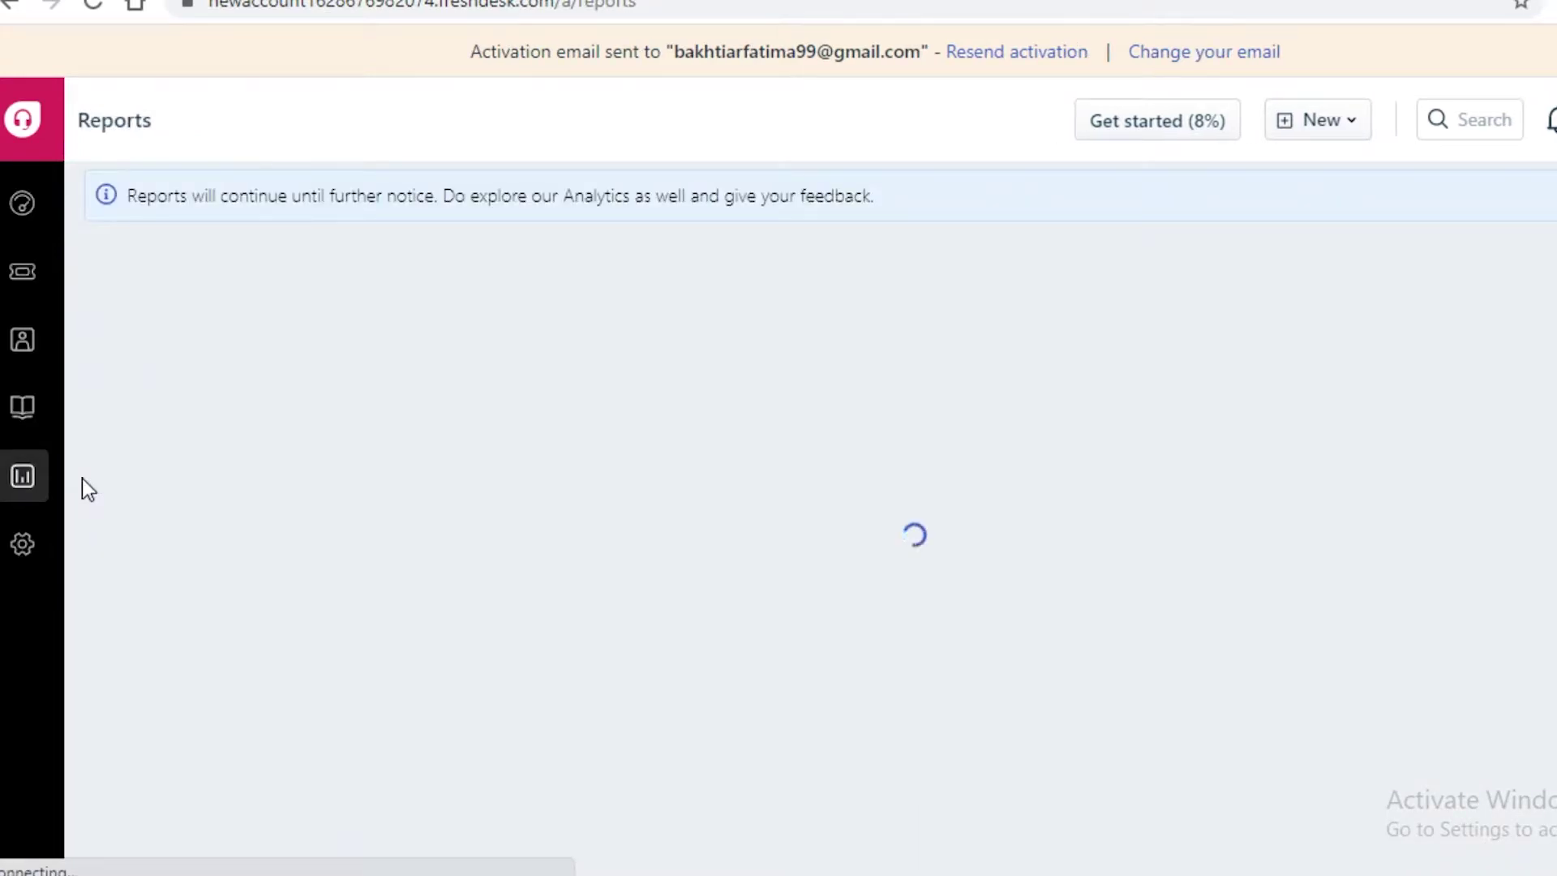
Examine the Reports page, including the helpdesk analysis and productivity reports and the received tickets figure under Today's Insights
{"action": "mouse_move", "coordinate": [34, 485]}
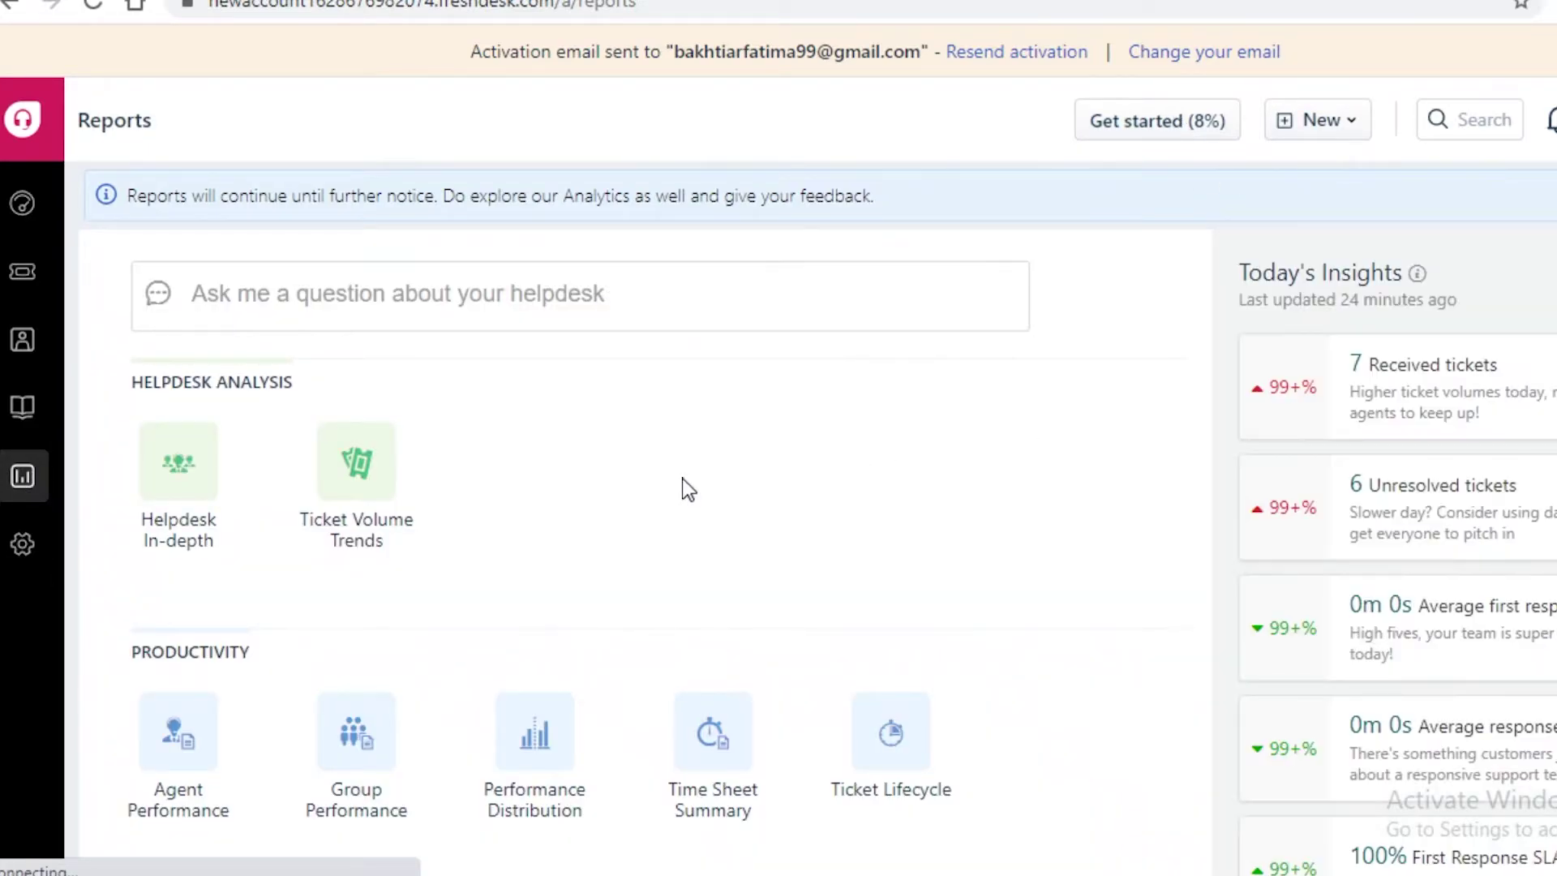
{"action": "scroll", "coordinate": [502, 446], "scroll_direction": "down", "scroll_amount": 2}
{"action": "scroll", "coordinate": [485, 451], "scroll_direction": "up", "scroll_amount": 2}
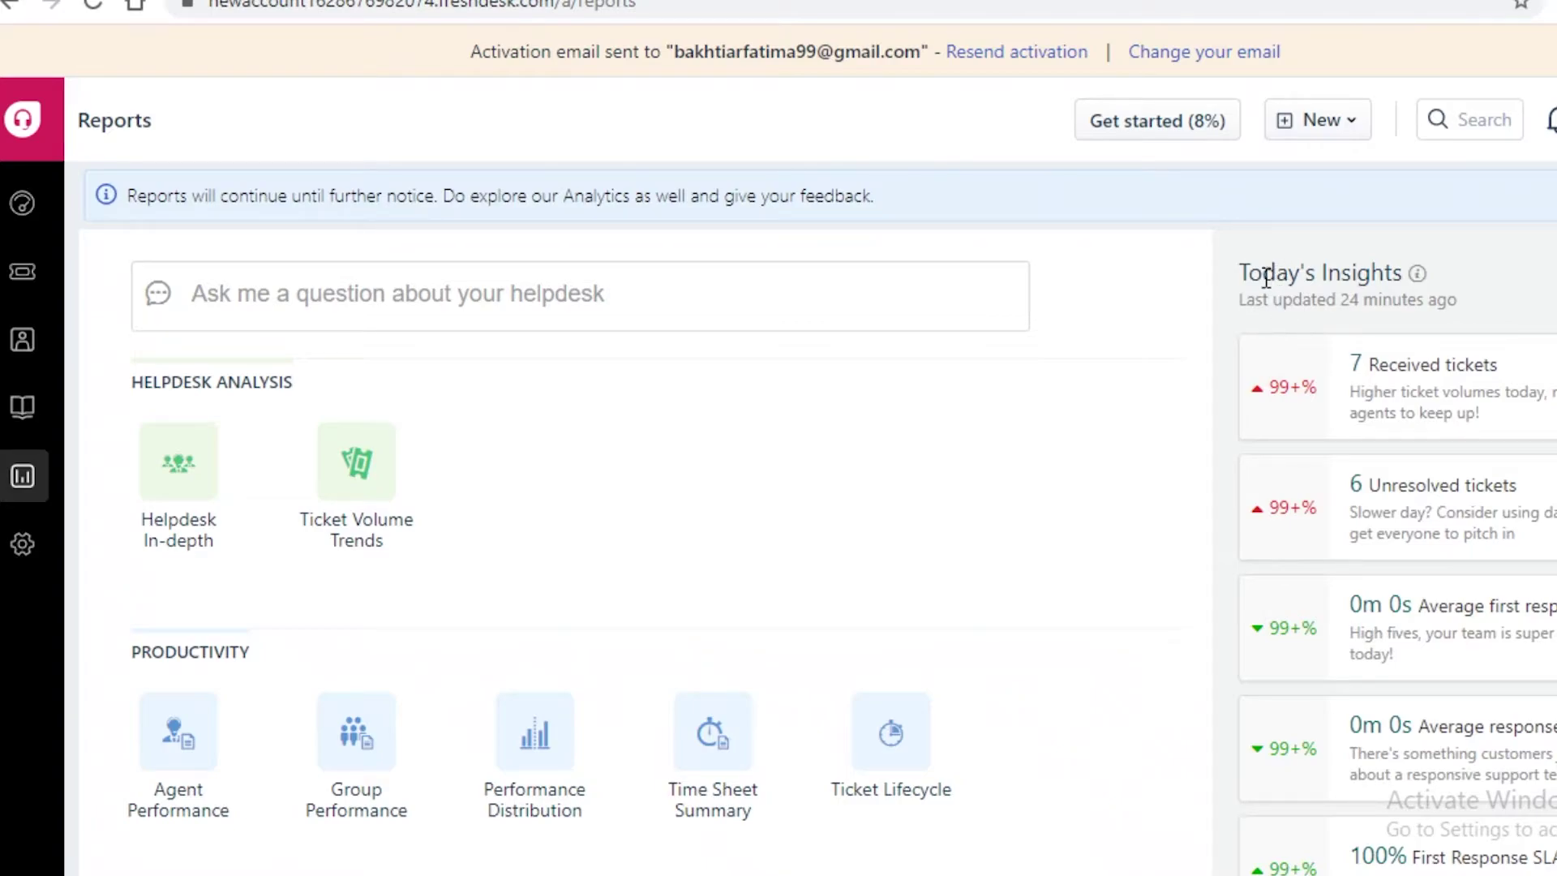
{"action": "left_click_drag", "start_coordinate": [1272, 276], "coordinate": [1421, 296]}
{"action": "left_click", "coordinate": [1484, 312]}
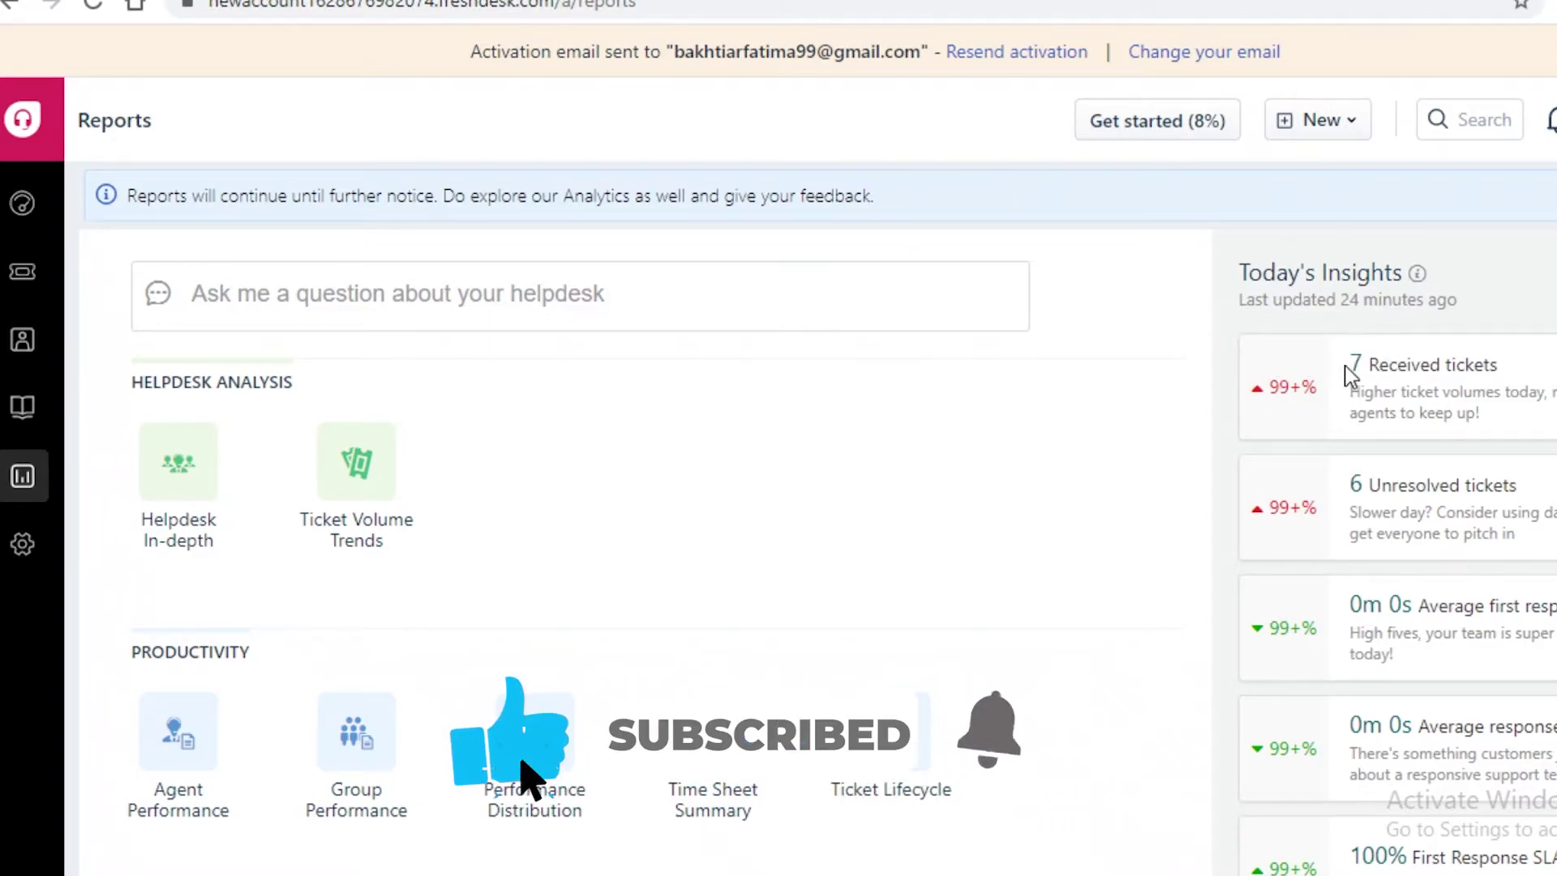
{"action": "left_click_drag", "start_coordinate": [1389, 369], "coordinate": [1261, 389]}
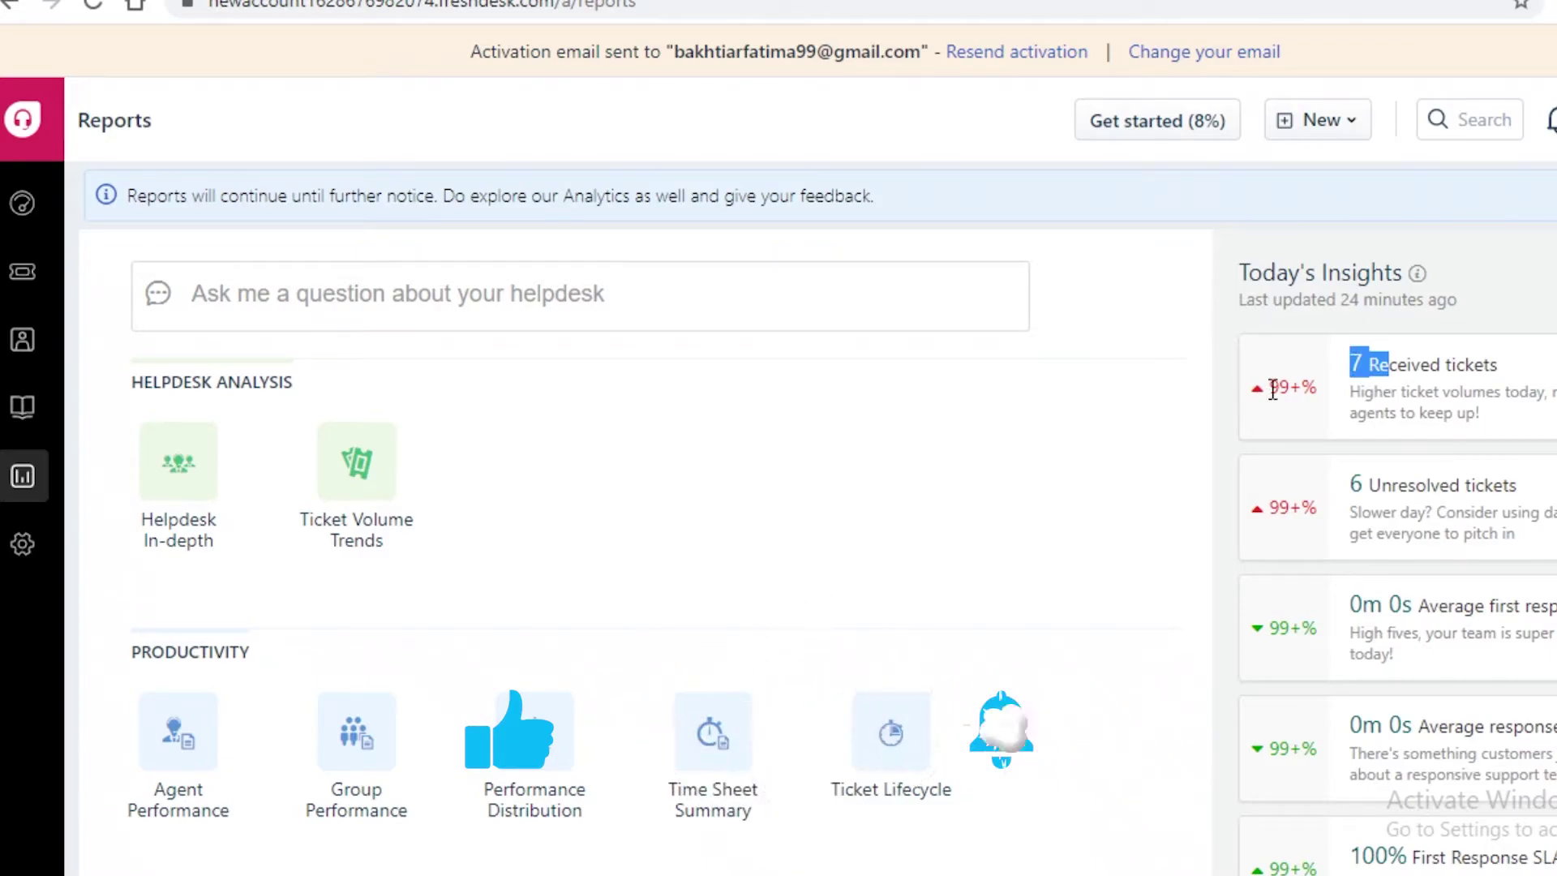
{"action": "left_click", "coordinate": [1322, 401]}
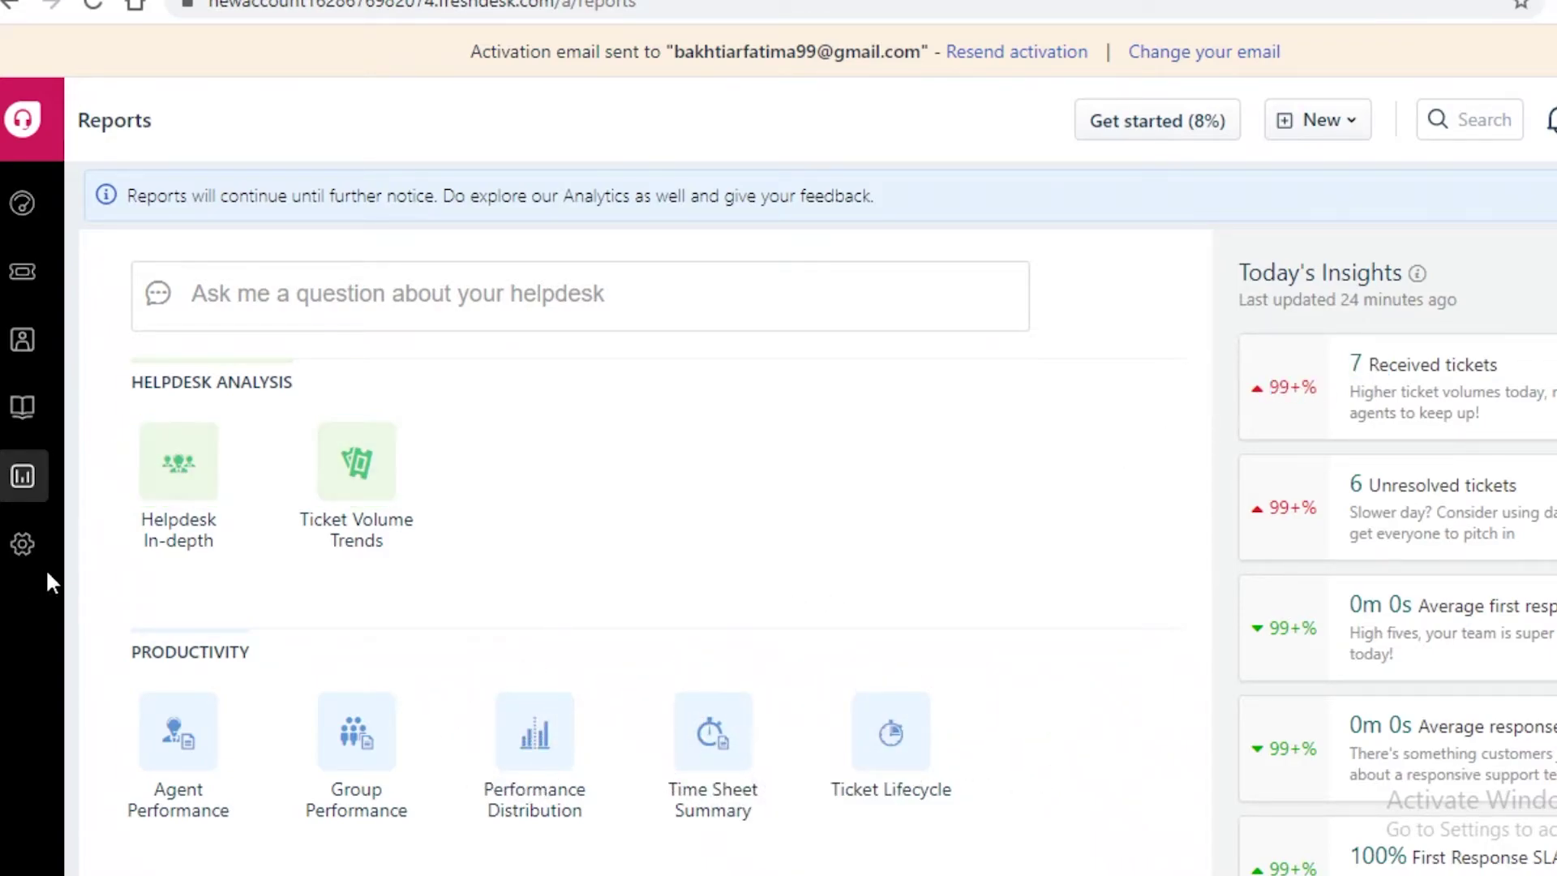
Open the Admin settings and look through the Team, Channels, Workflows, Agent Productivity and Account options
{"action": "left_click", "coordinate": [25, 554]}
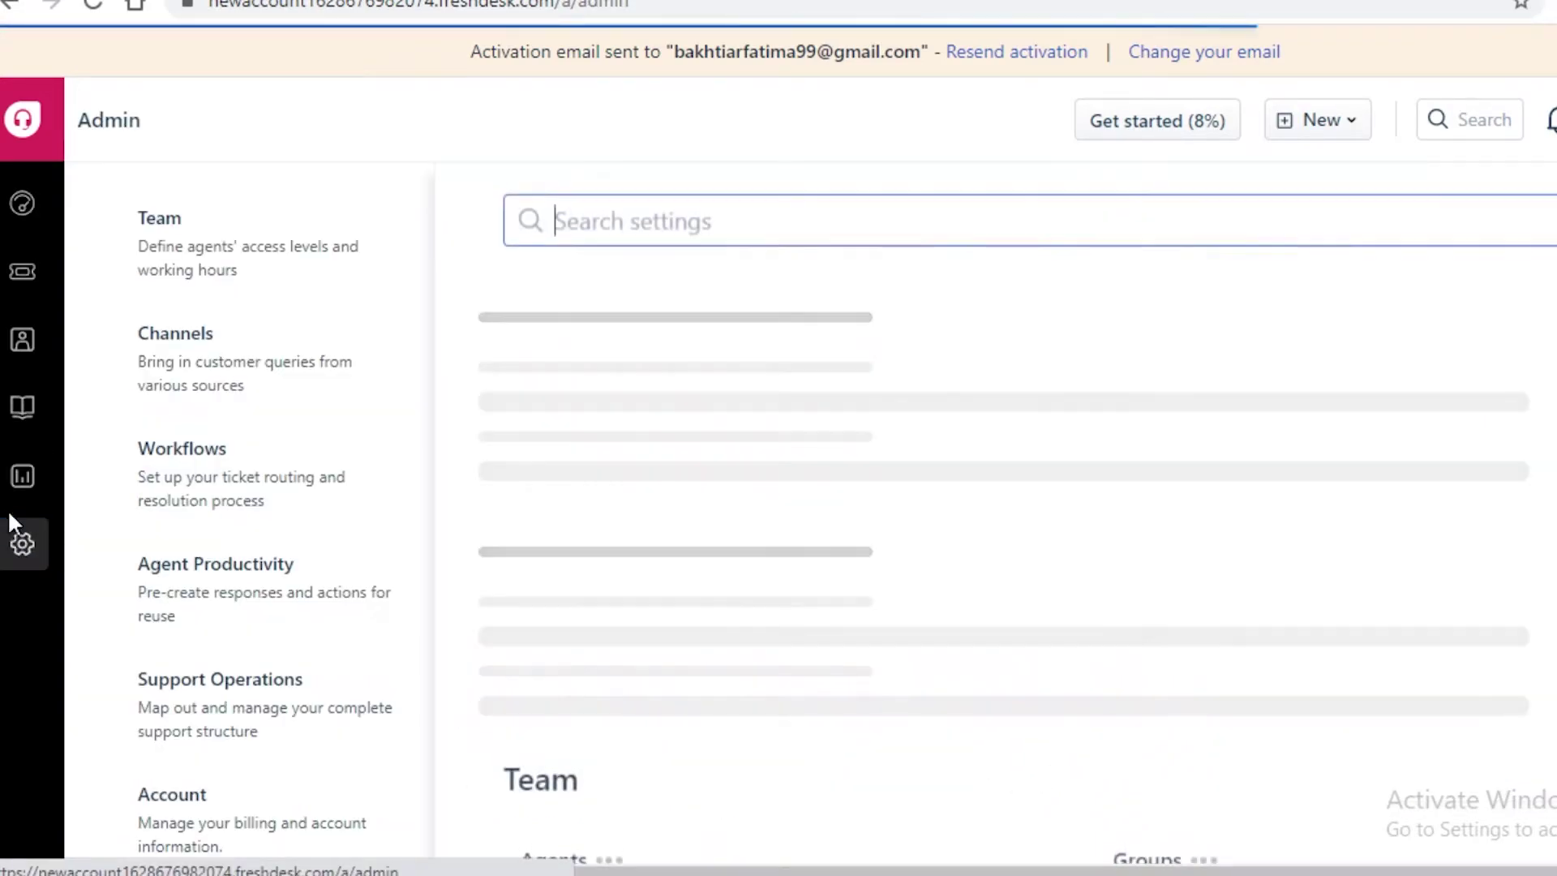
{"action": "left_click", "coordinate": [222, 243]}
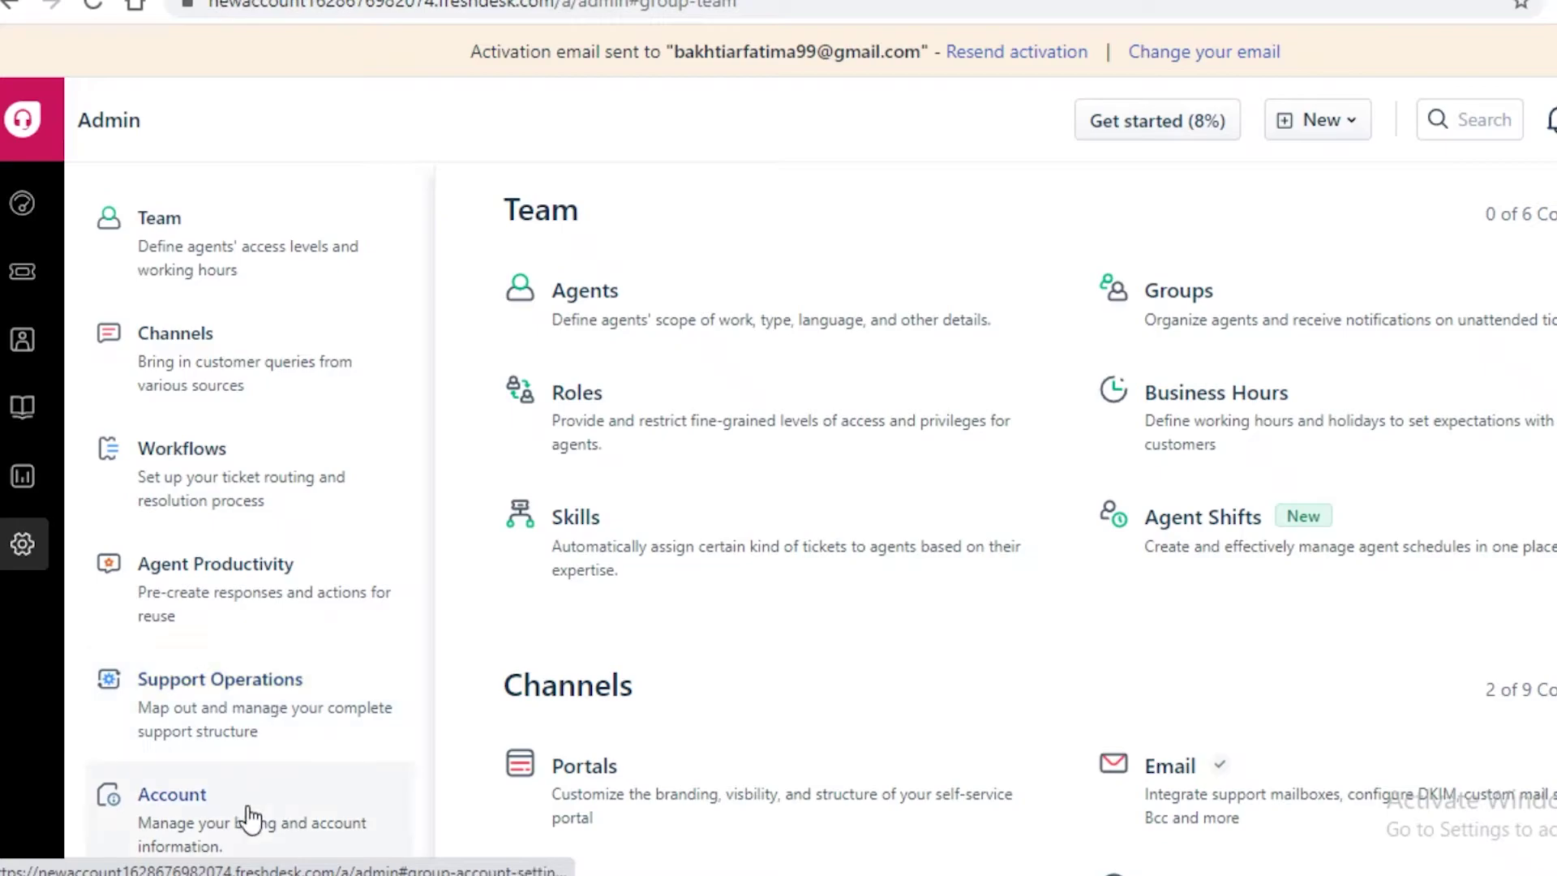
{"action": "left_click", "coordinate": [238, 836]}
{"action": "left_click", "coordinate": [235, 287]}
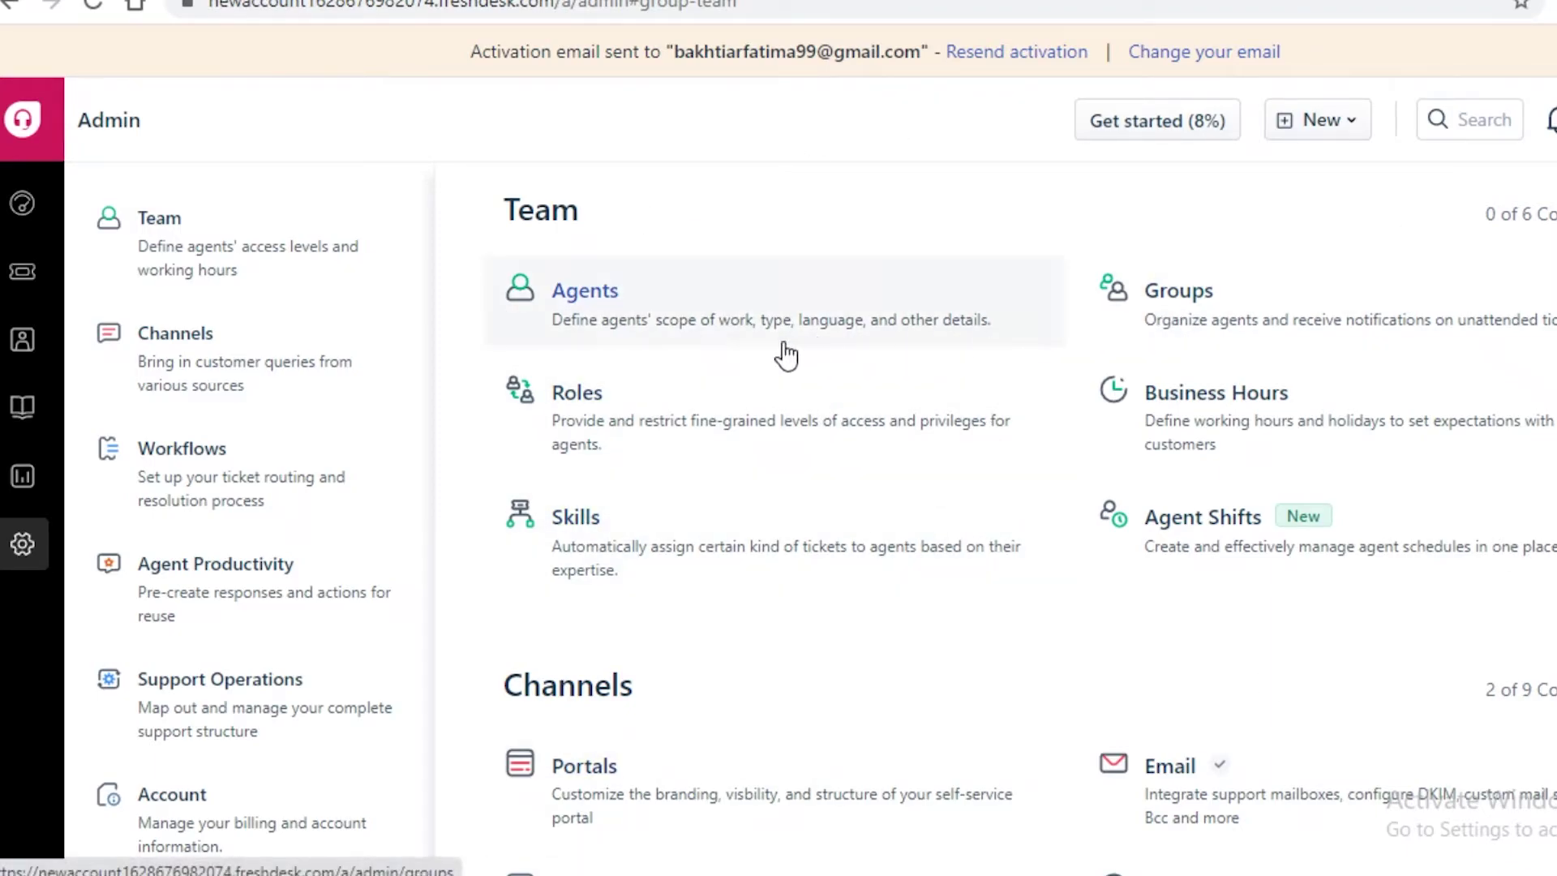
{"action": "scroll", "coordinate": [779, 376], "scroll_direction": "down", "scroll_amount": 3}
{"action": "scroll", "coordinate": [799, 547], "scroll_direction": "down", "scroll_amount": 1}
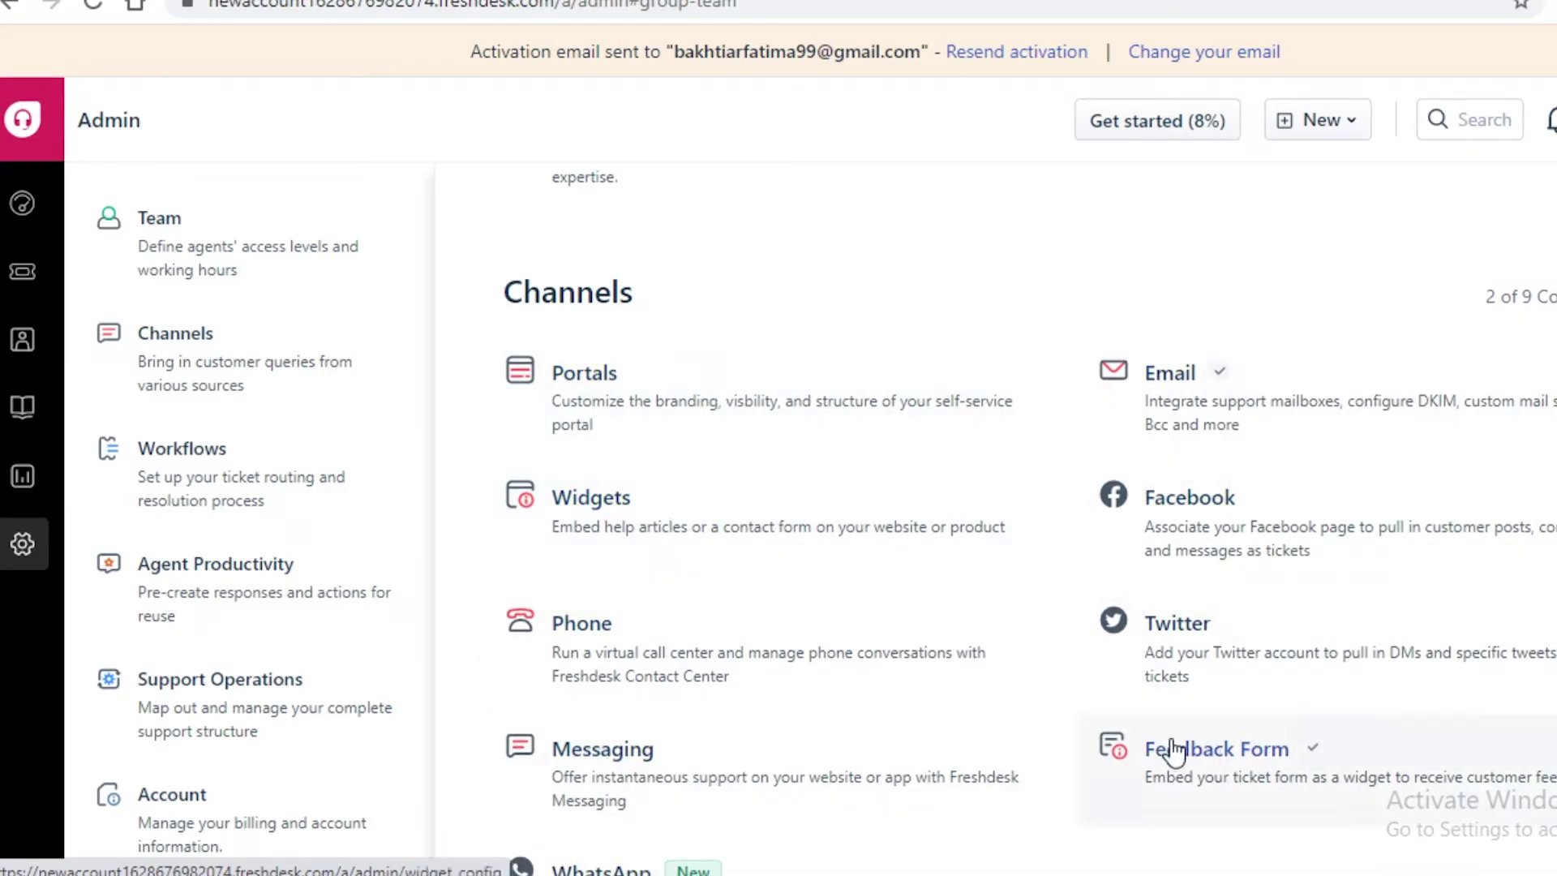
{"action": "scroll", "coordinate": [1029, 522], "scroll_direction": "down", "scroll_amount": 6}
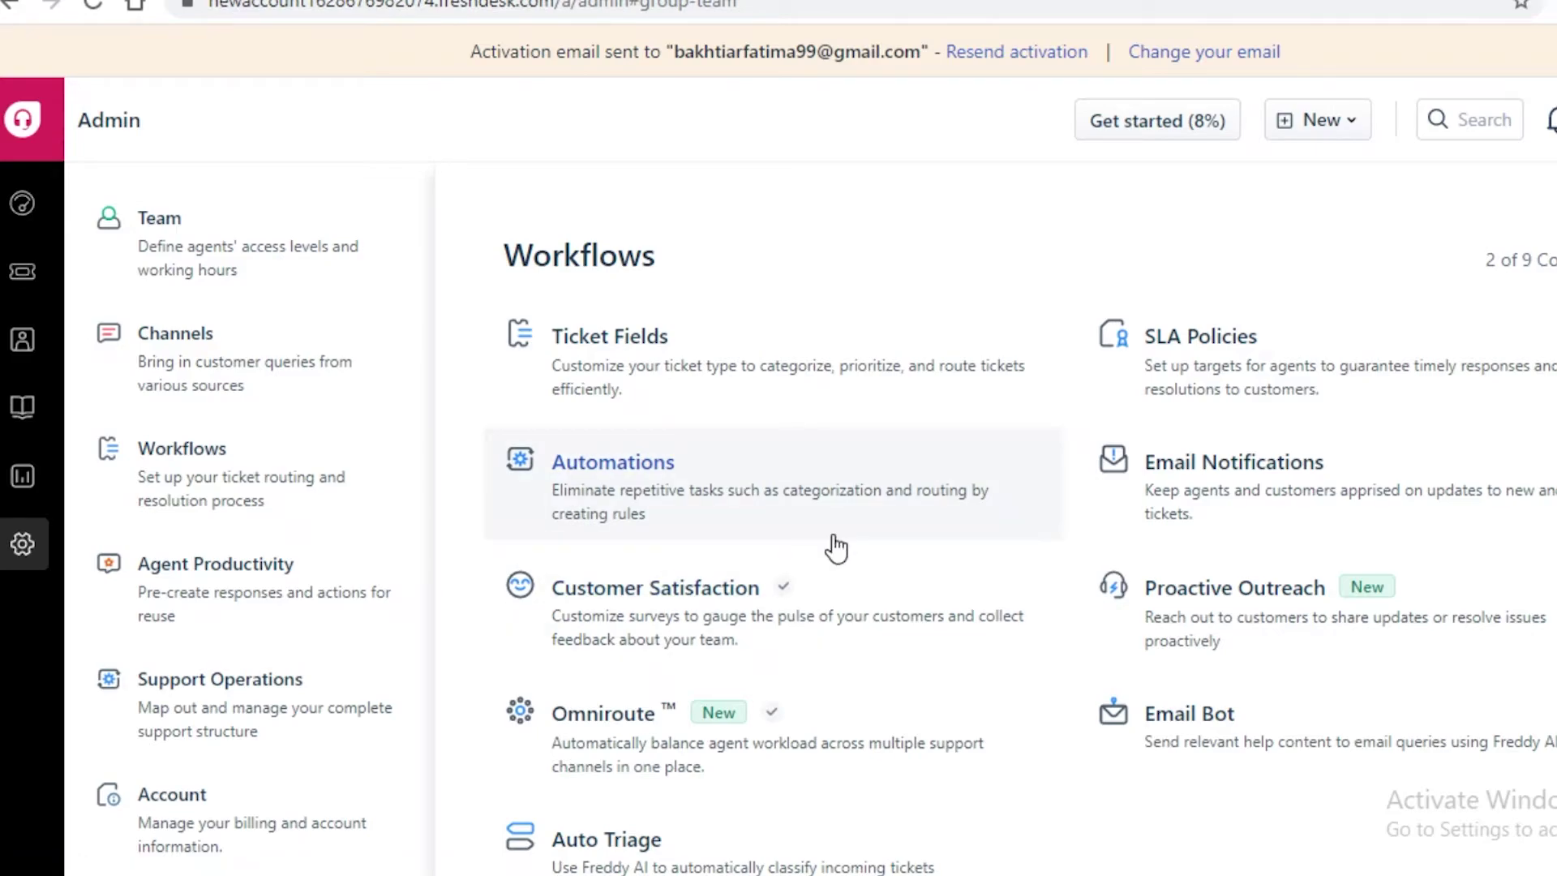
{"action": "left_click", "coordinate": [320, 592]}
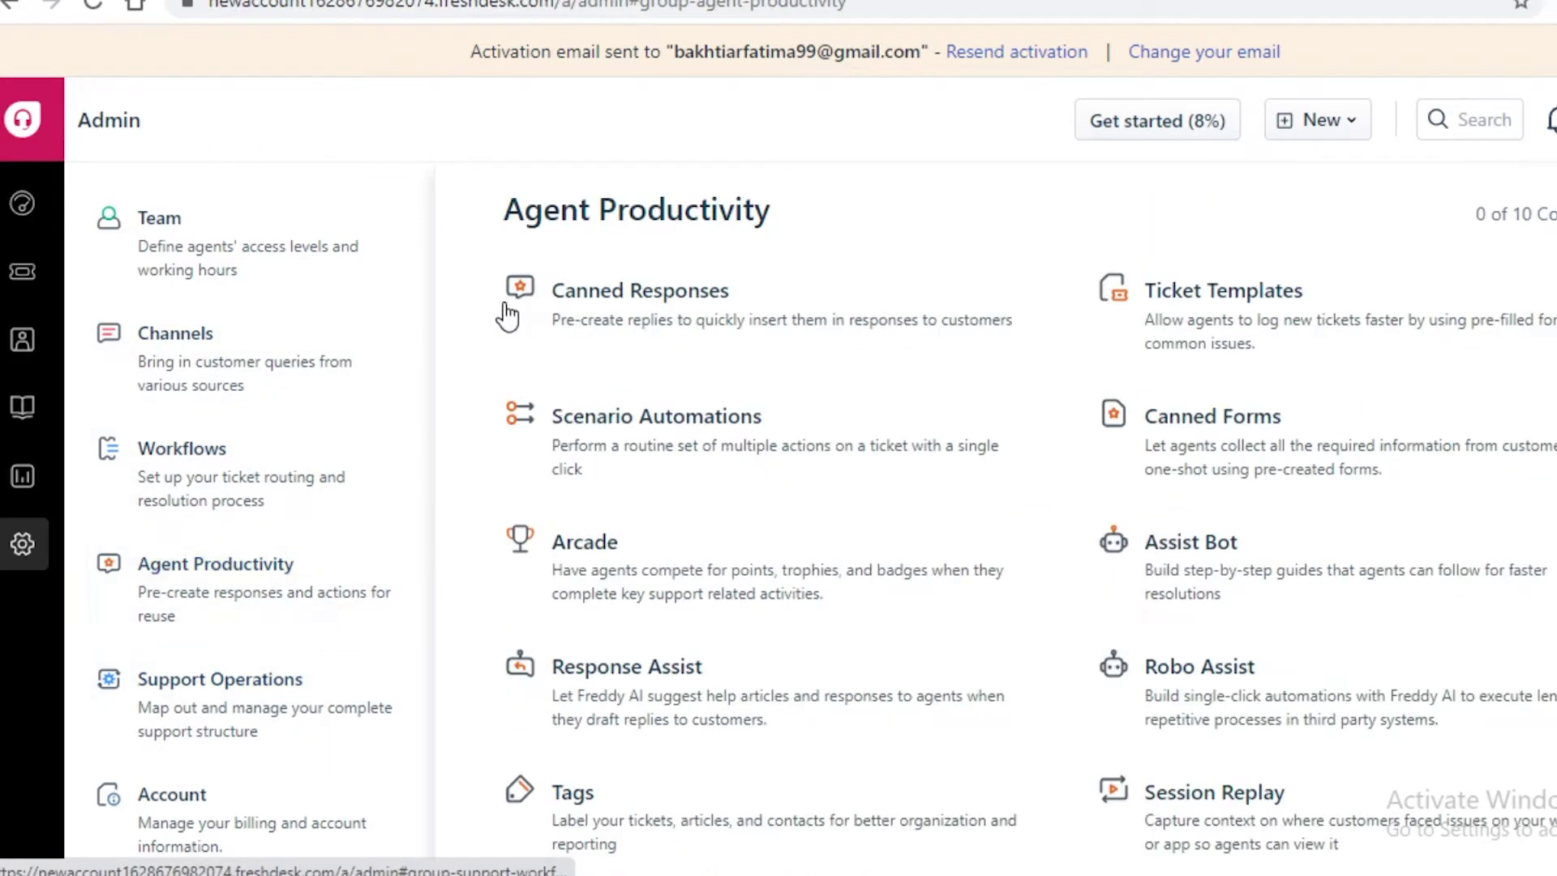
{"action": "scroll", "coordinate": [810, 649], "scroll_direction": "down", "scroll_amount": 3}
Open the ticket "How can I get a refund for my order?" and examine its tag and type options
{"action": "left_click", "coordinate": [22, 273]}
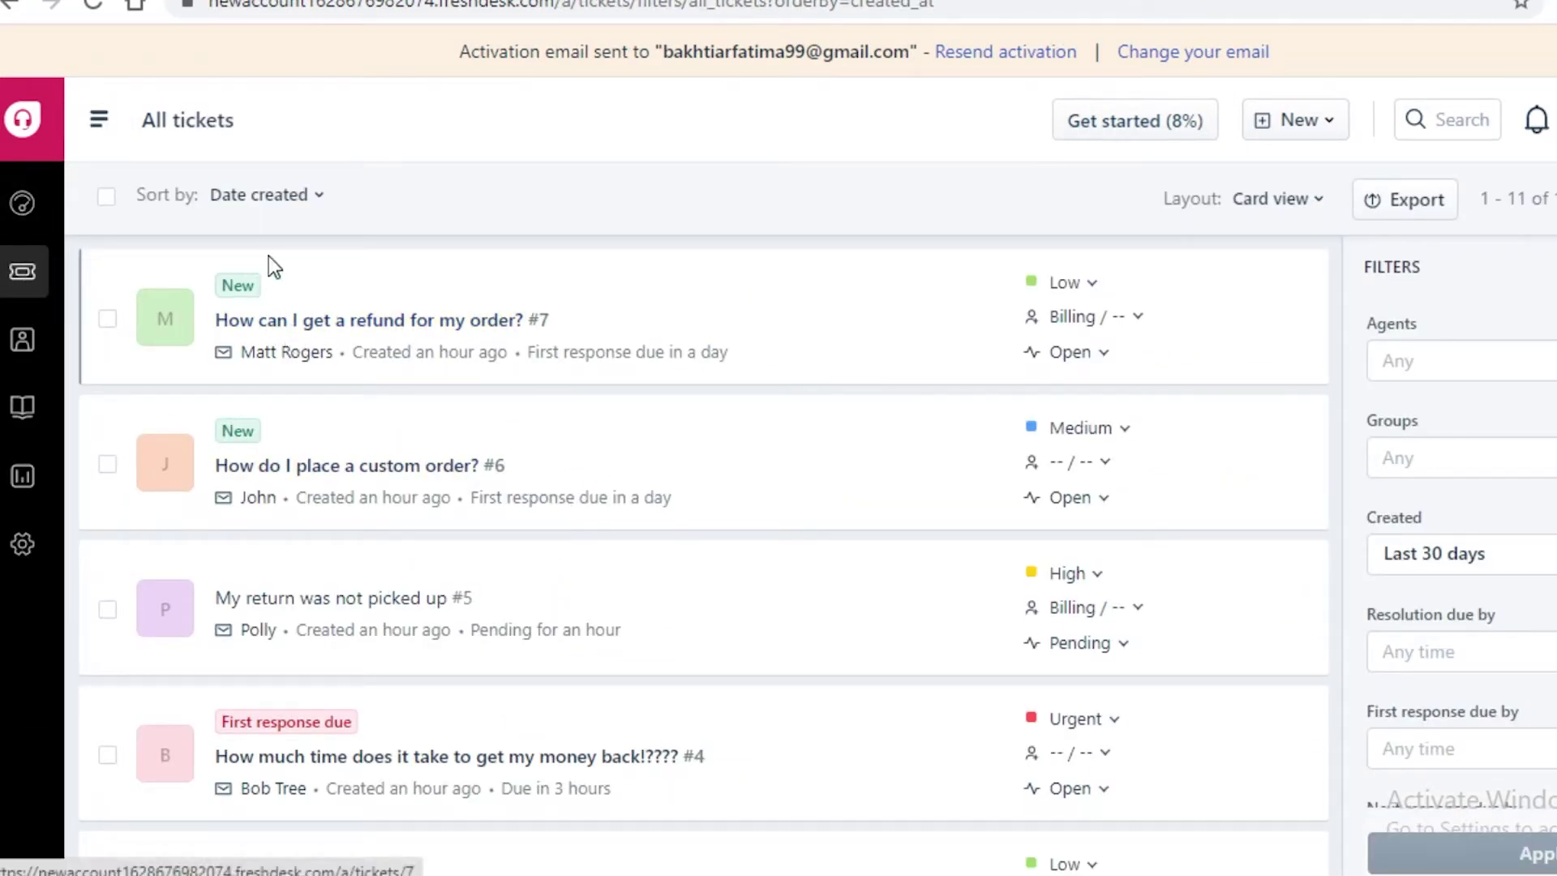
{"action": "left_click", "coordinate": [319, 323]}
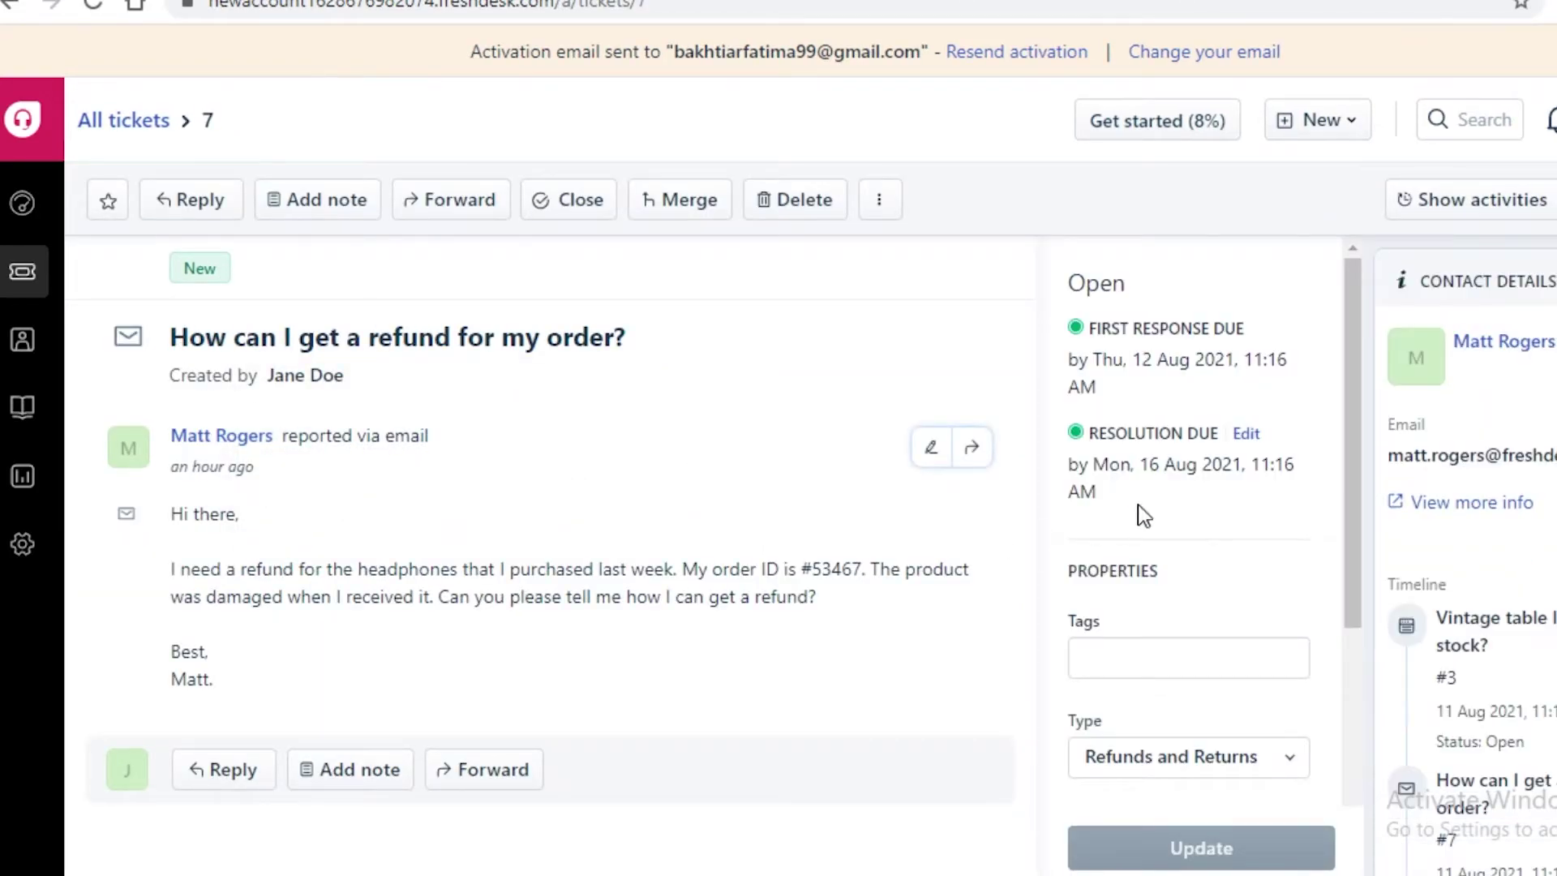
{"action": "scroll", "coordinate": [1230, 581], "scroll_direction": "down", "scroll_amount": 3}
{"action": "left_click", "coordinate": [1145, 396]}
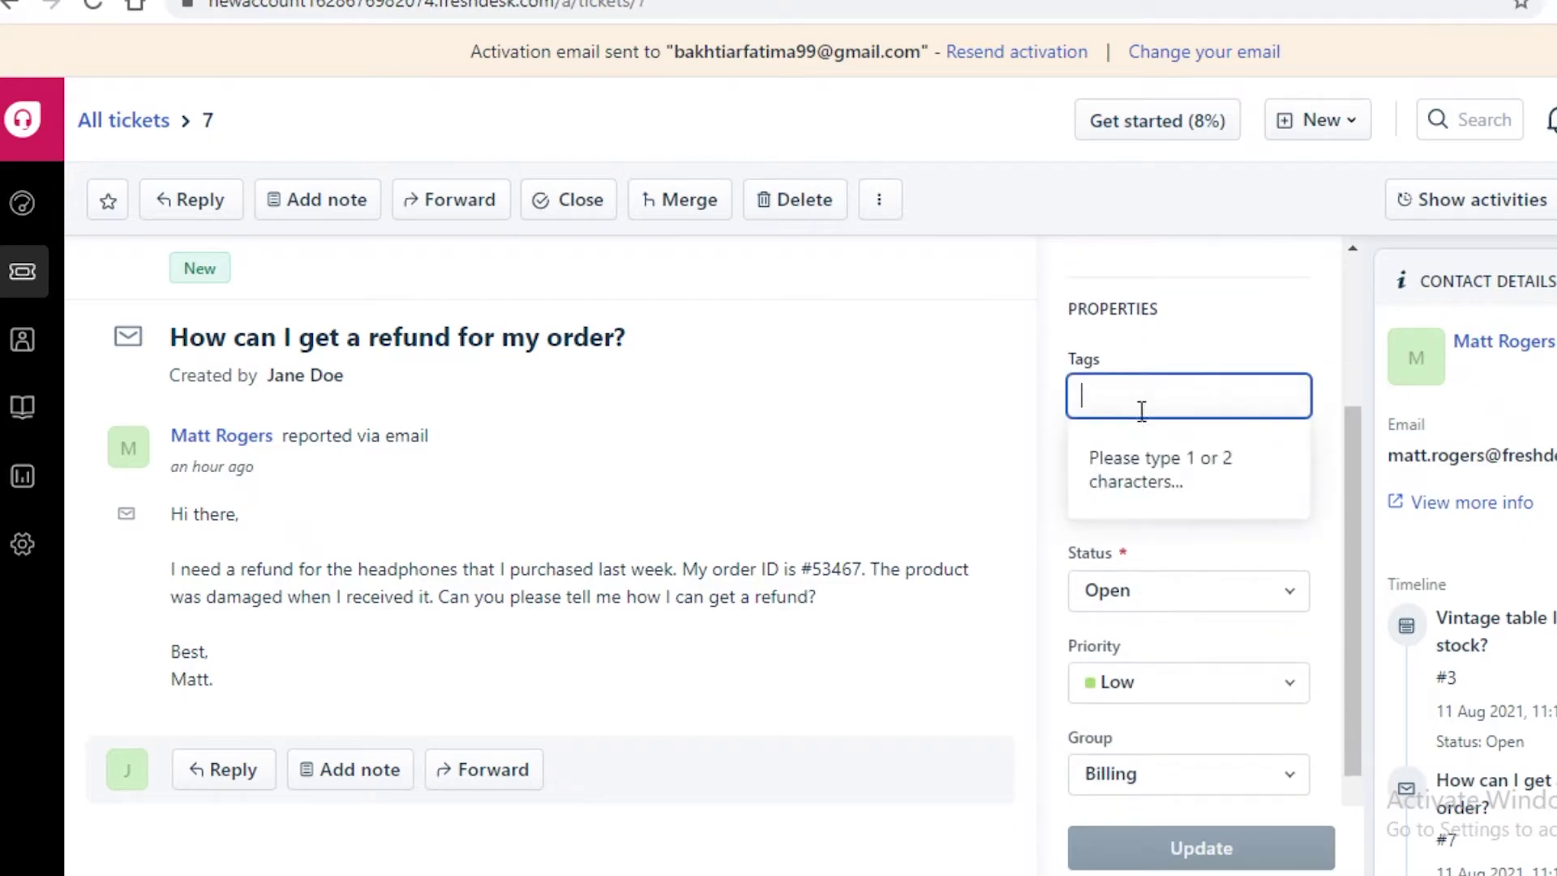
{"action": "left_click", "coordinate": [1152, 495]}
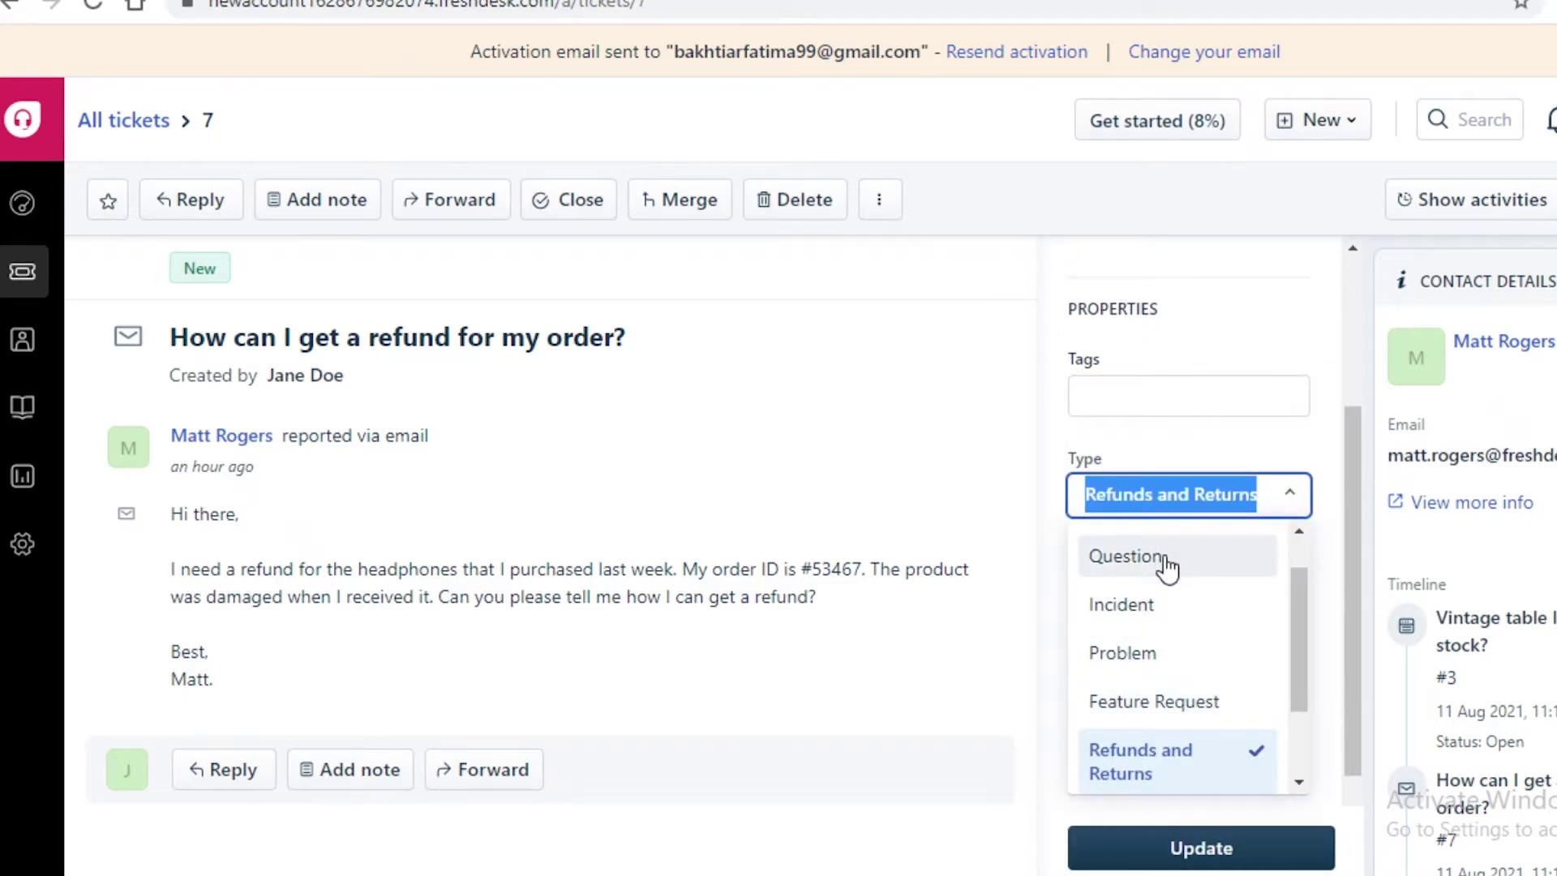
{"action": "left_click", "coordinate": [1297, 501]}
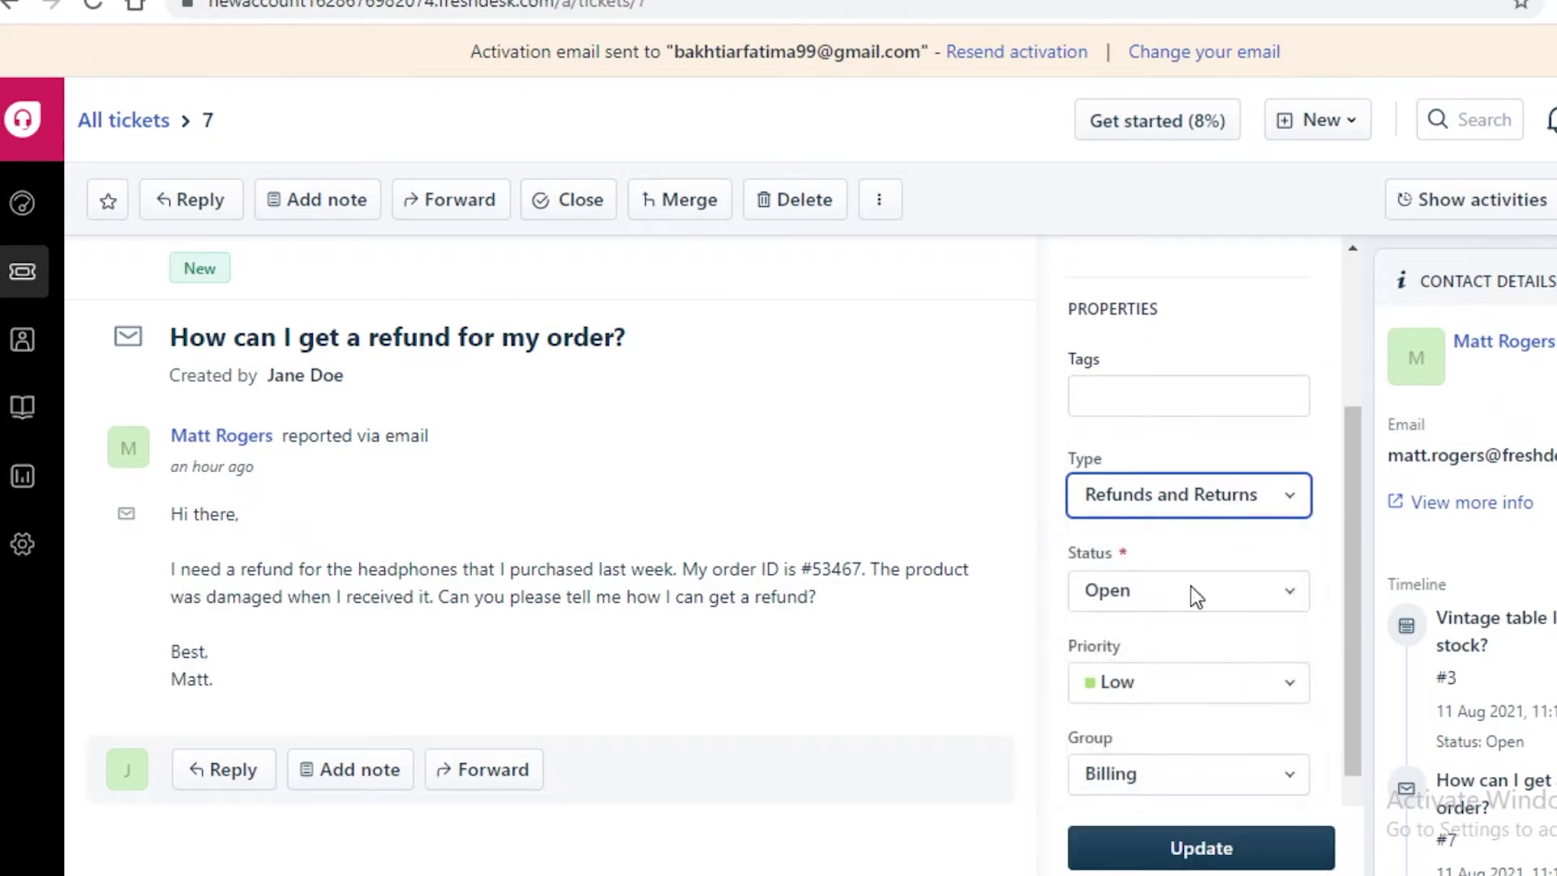
Examine the ticket's available choices for status, priority, group and agent
{"action": "left_click", "coordinate": [1184, 591]}
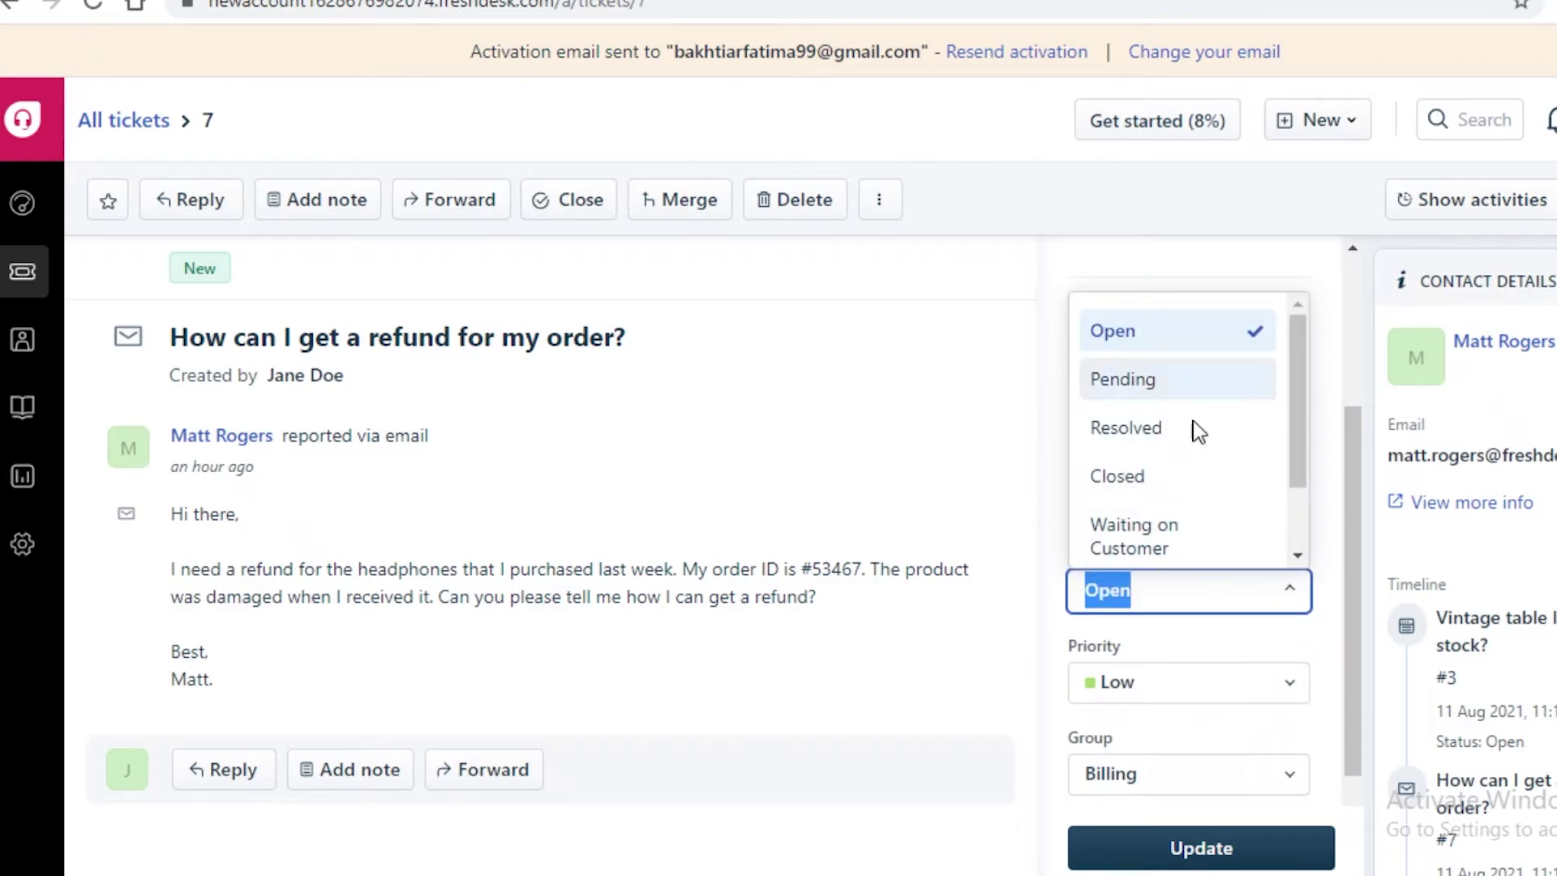
{"action": "scroll", "coordinate": [1176, 649], "scroll_direction": "down", "scroll_amount": 2}
{"action": "left_click", "coordinate": [1151, 552]}
{"action": "left_click", "coordinate": [1156, 561]}
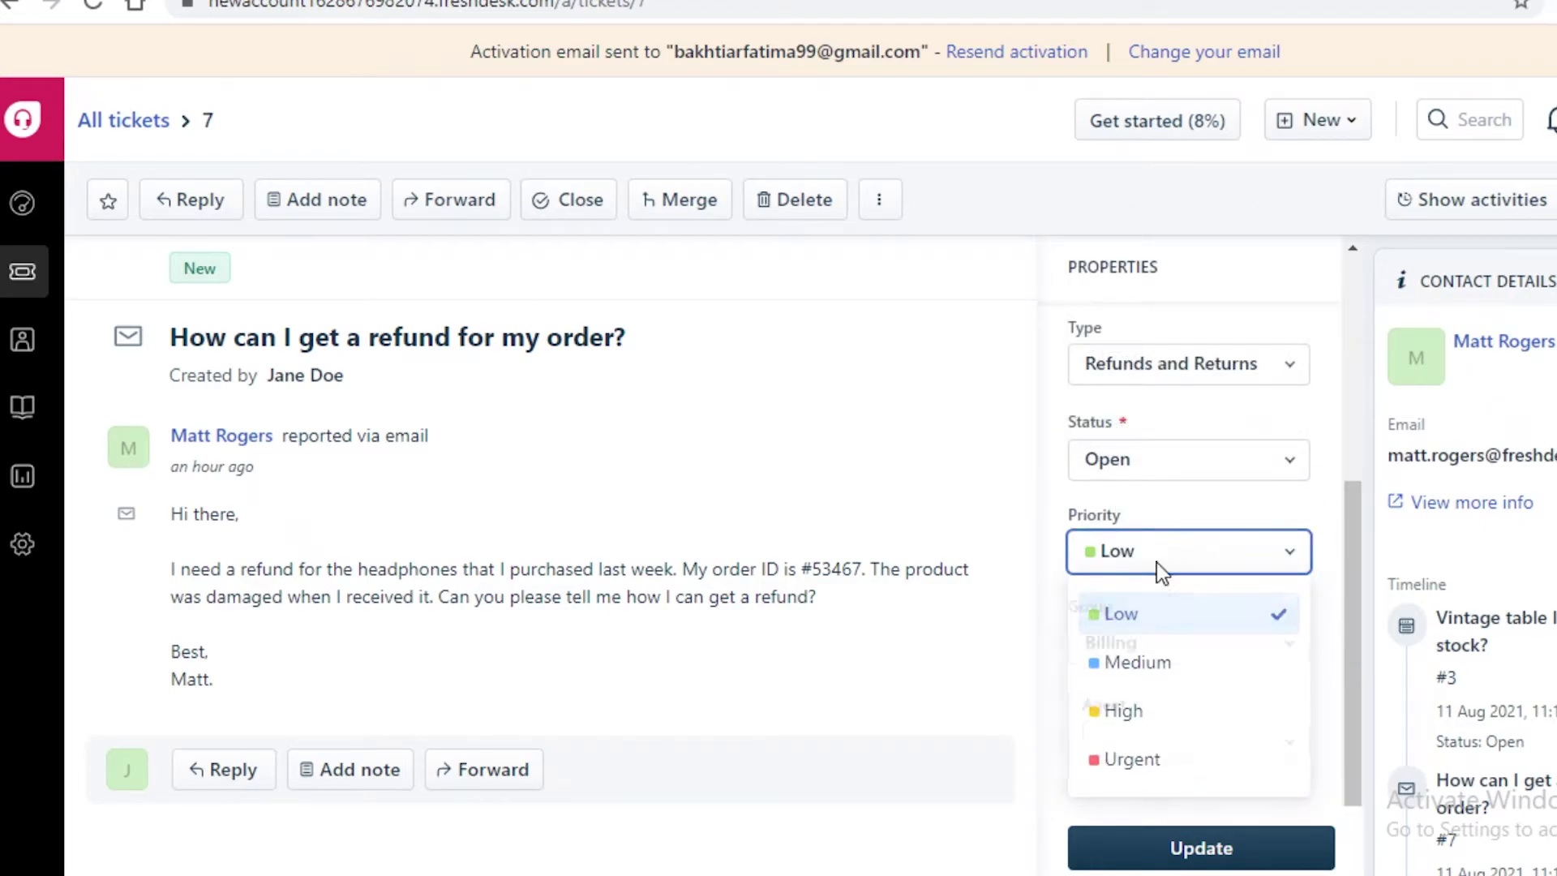
{"action": "left_click", "coordinate": [1186, 636]}
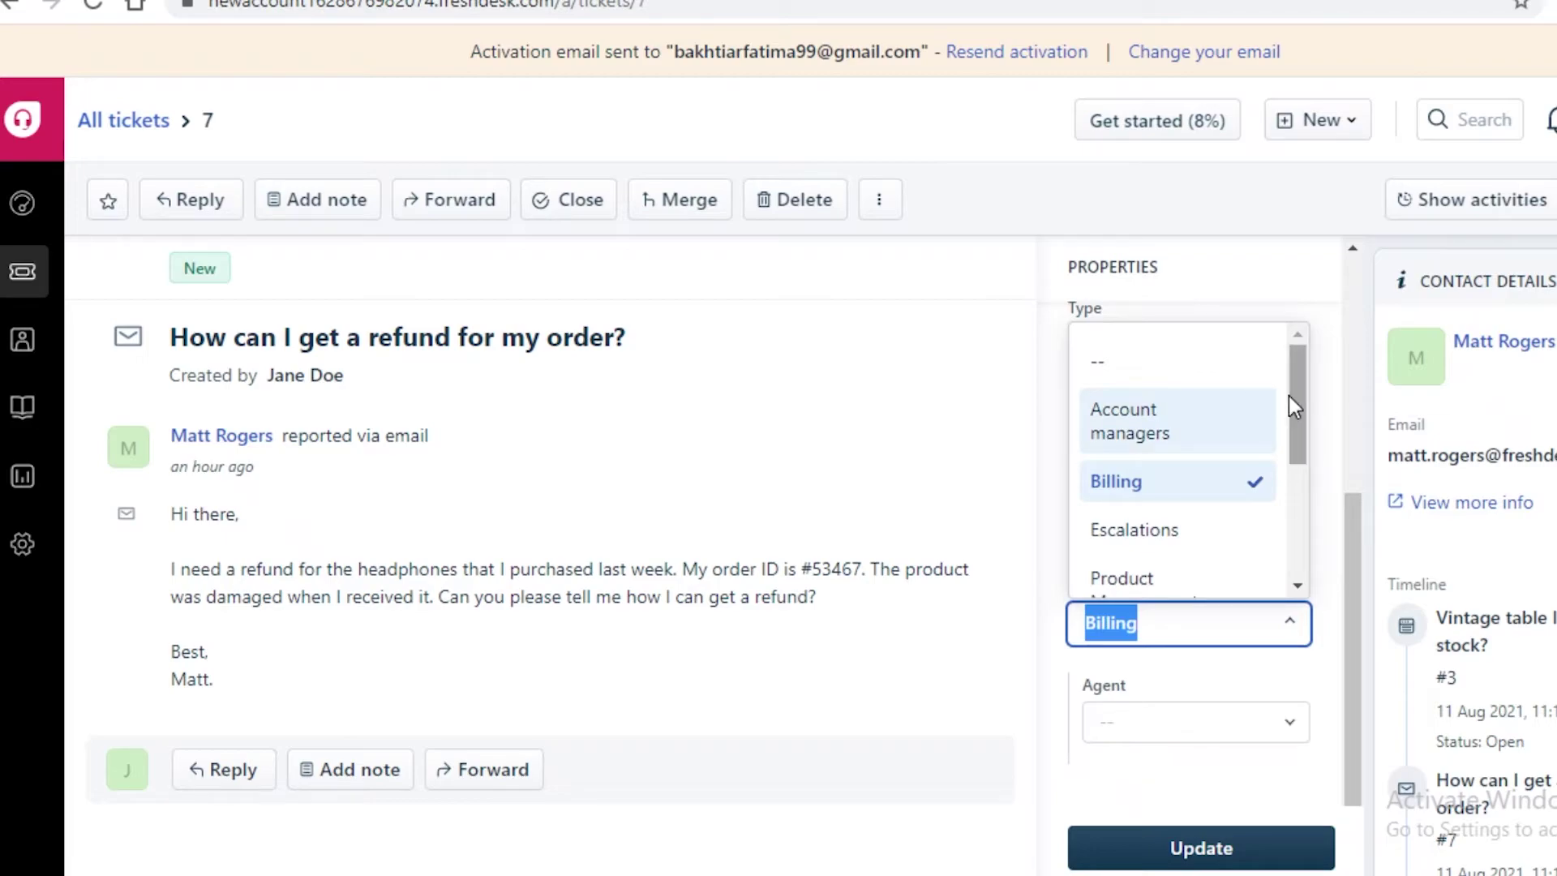
{"action": "mouse_move", "coordinate": [1288, 396]}
{"action": "left_mouse_down"}
{"action": "mouse_move", "coordinate": [1312, 535]}
{"action": "mouse_move", "coordinate": [1279, 464]}
{"action": "mouse_move", "coordinate": [1288, 369]}
{"action": "left_mouse_up"}
{"action": "left_click", "coordinate": [1265, 625]}
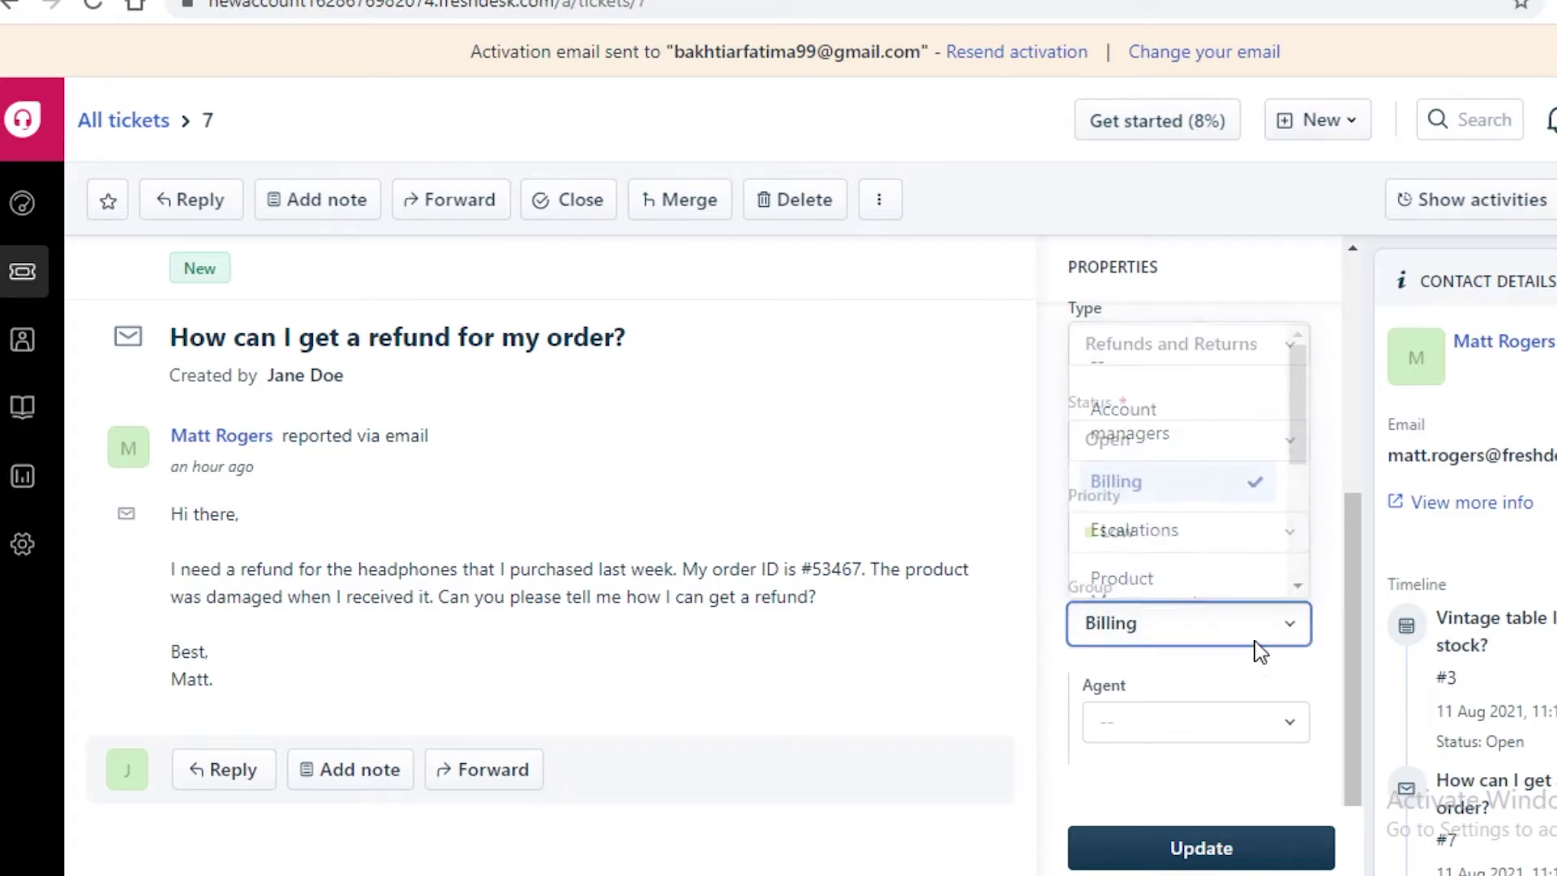
{"action": "left_click", "coordinate": [1269, 718]}
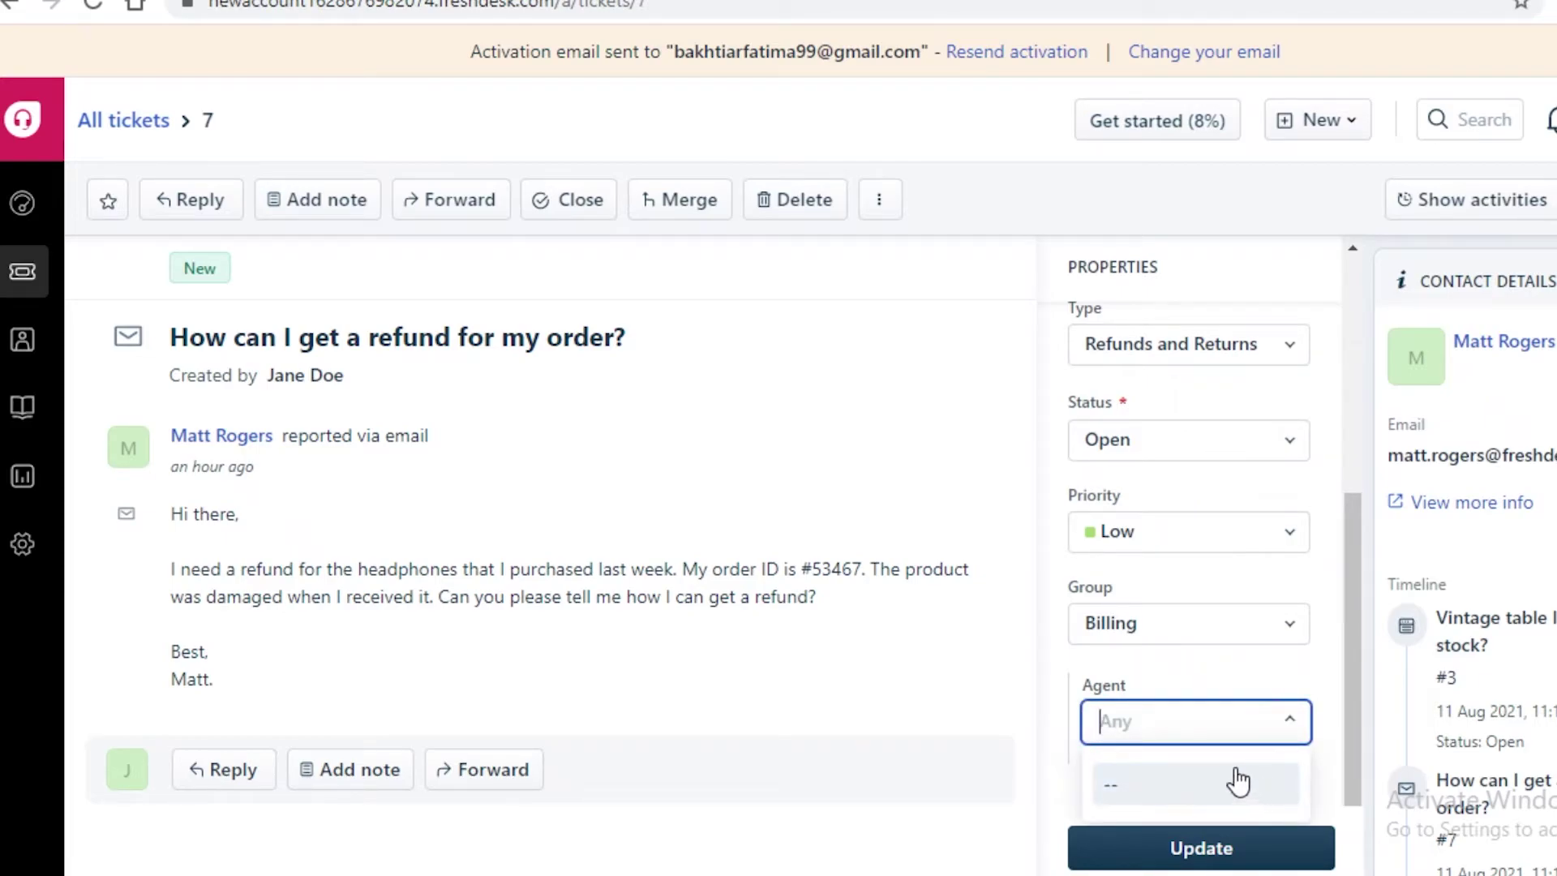
{"action": "left_click", "coordinate": [1217, 724]}
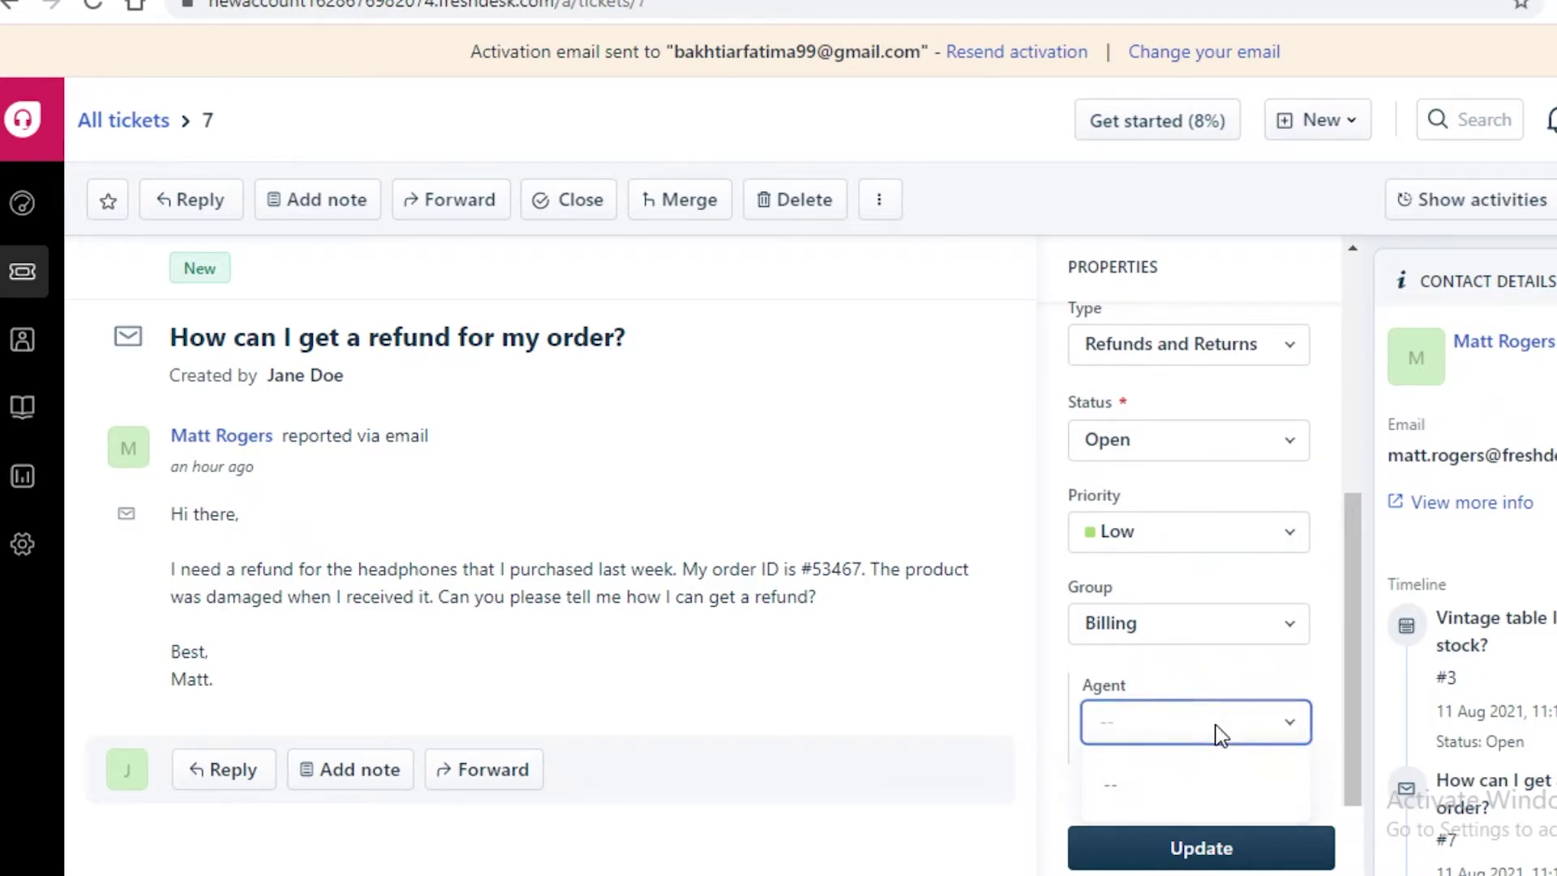
Start a private note on the refund ticket with the text "I will be resolving your issue"
{"action": "left_click", "coordinate": [337, 769]}
{"action": "scroll", "coordinate": [323, 565], "scroll_direction": "up", "scroll_amount": 3}
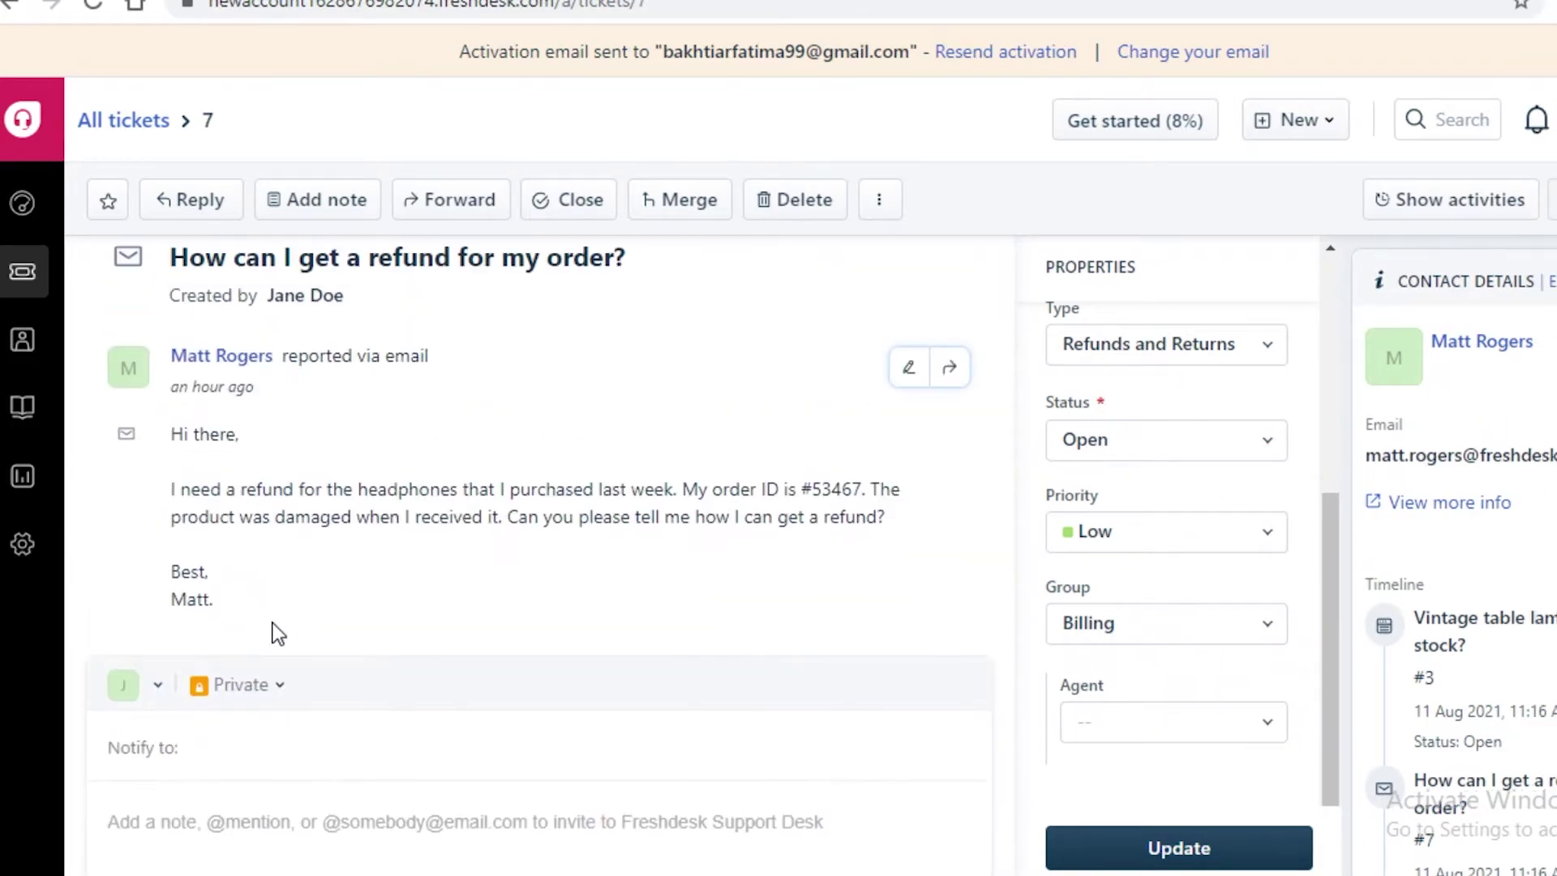
{"action": "scroll", "coordinate": [271, 633], "scroll_direction": "down", "scroll_amount": 2}
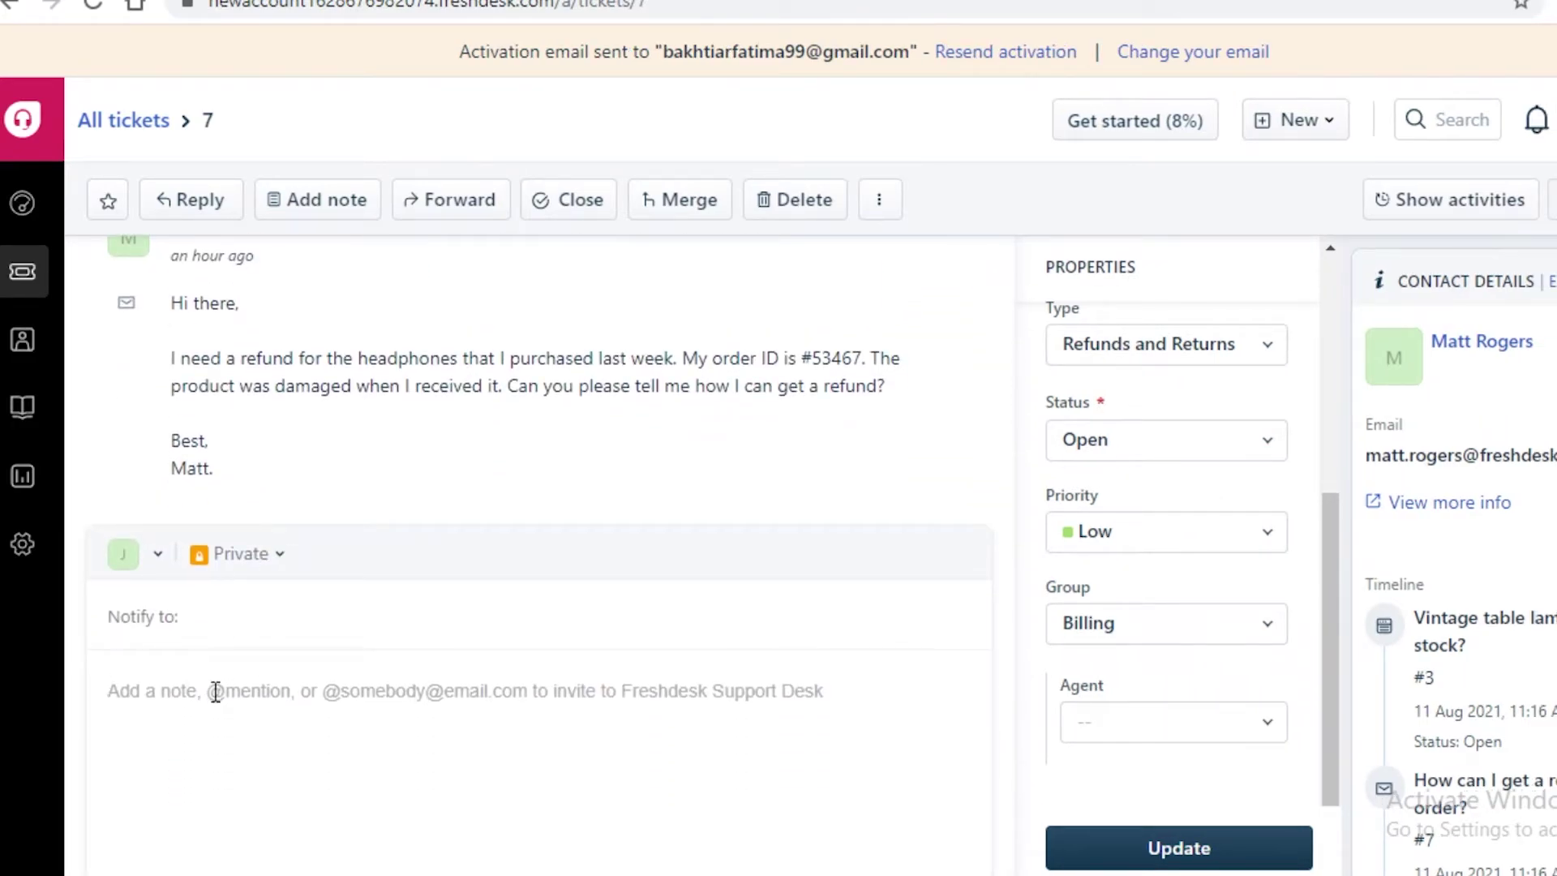
{"action": "scroll", "coordinate": [633, 640], "scroll_direction": "up", "scroll_amount": 3}
{"action": "scroll", "coordinate": [487, 624], "scroll_direction": "down", "scroll_amount": 6}
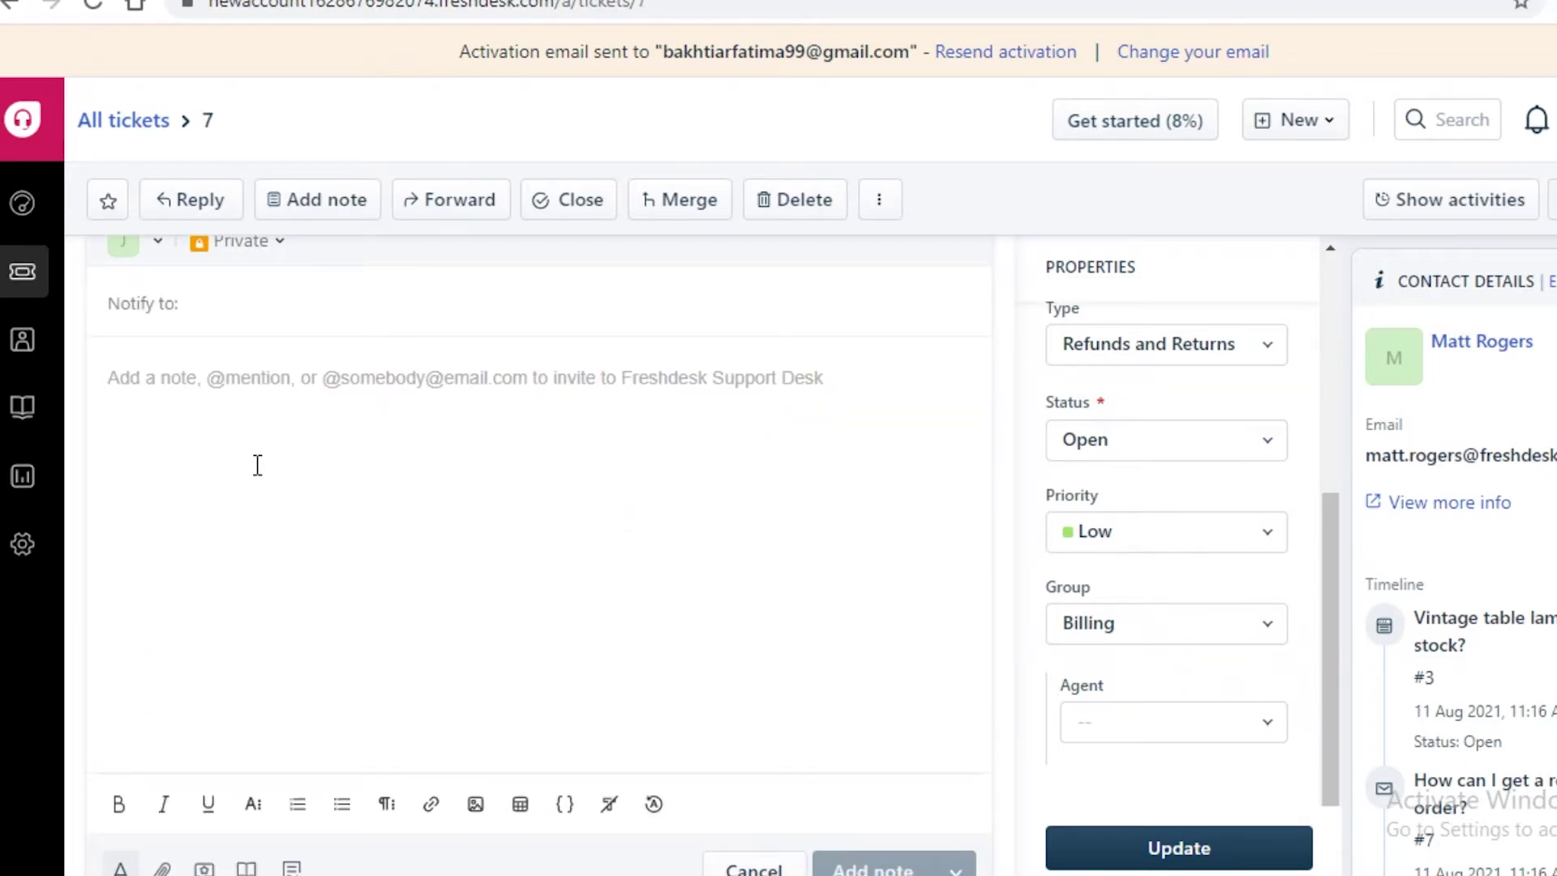
{"action": "scroll", "coordinate": [257, 465], "scroll_direction": "up", "scroll_amount": 4}
{"action": "type", "text": "I will be resolving your issue"}
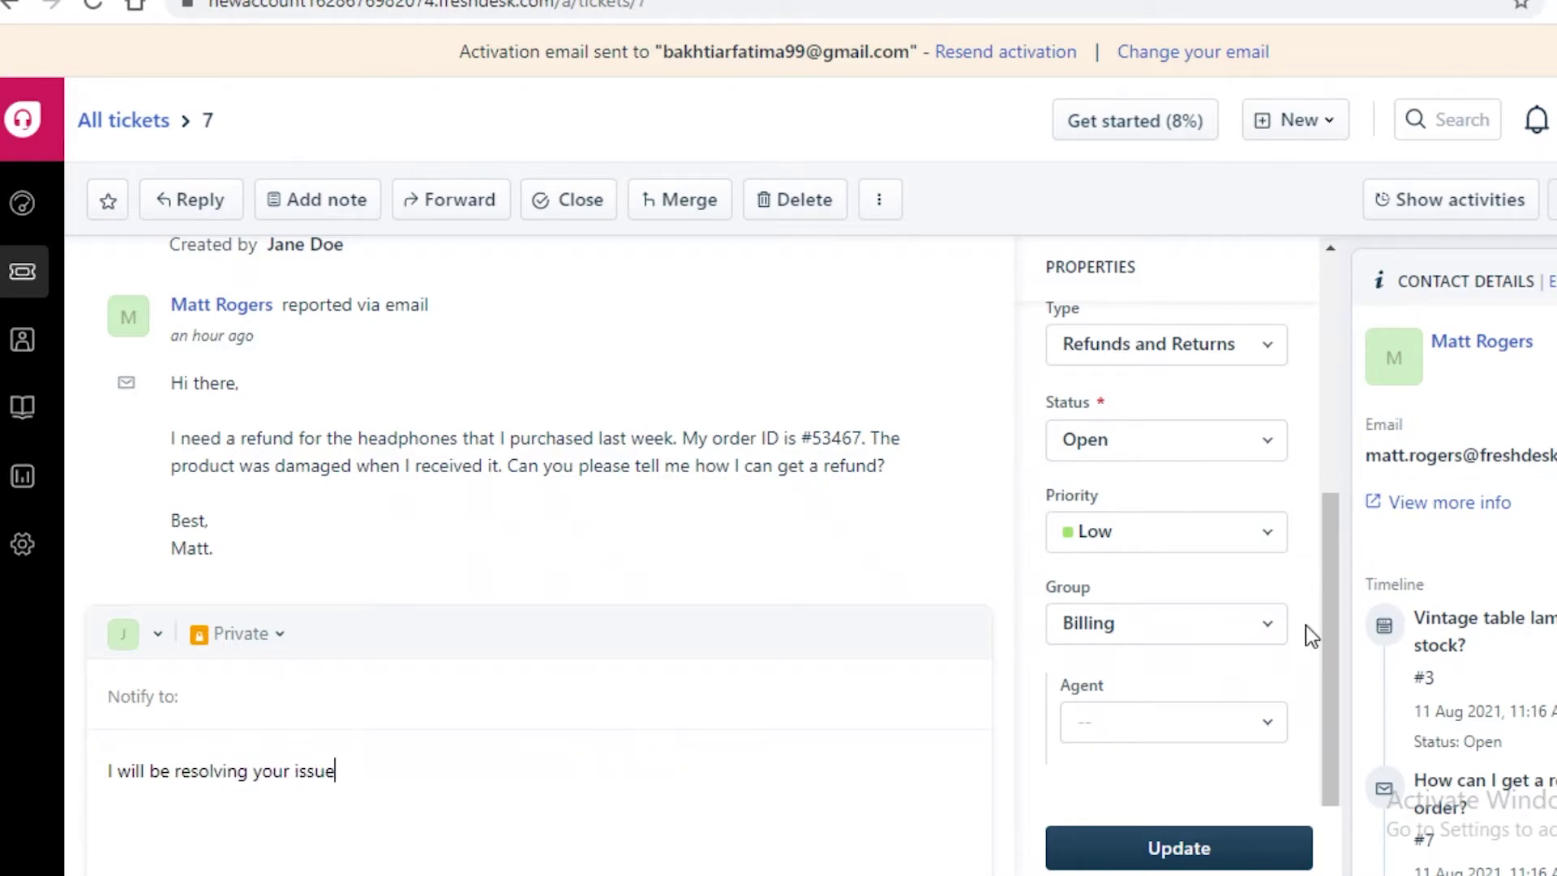
Set the ticket's status to Pending and update its properties
{"action": "scroll", "coordinate": [1158, 584], "scroll_direction": "up", "scroll_amount": 5}
{"action": "scroll", "coordinate": [1141, 618], "scroll_direction": "down", "scroll_amount": 5}
{"action": "scroll", "coordinate": [1144, 436], "scroll_direction": "up", "scroll_amount": 2}
{"action": "left_click", "coordinate": [1165, 570]}
{"action": "left_click", "coordinate": [1101, 687]}
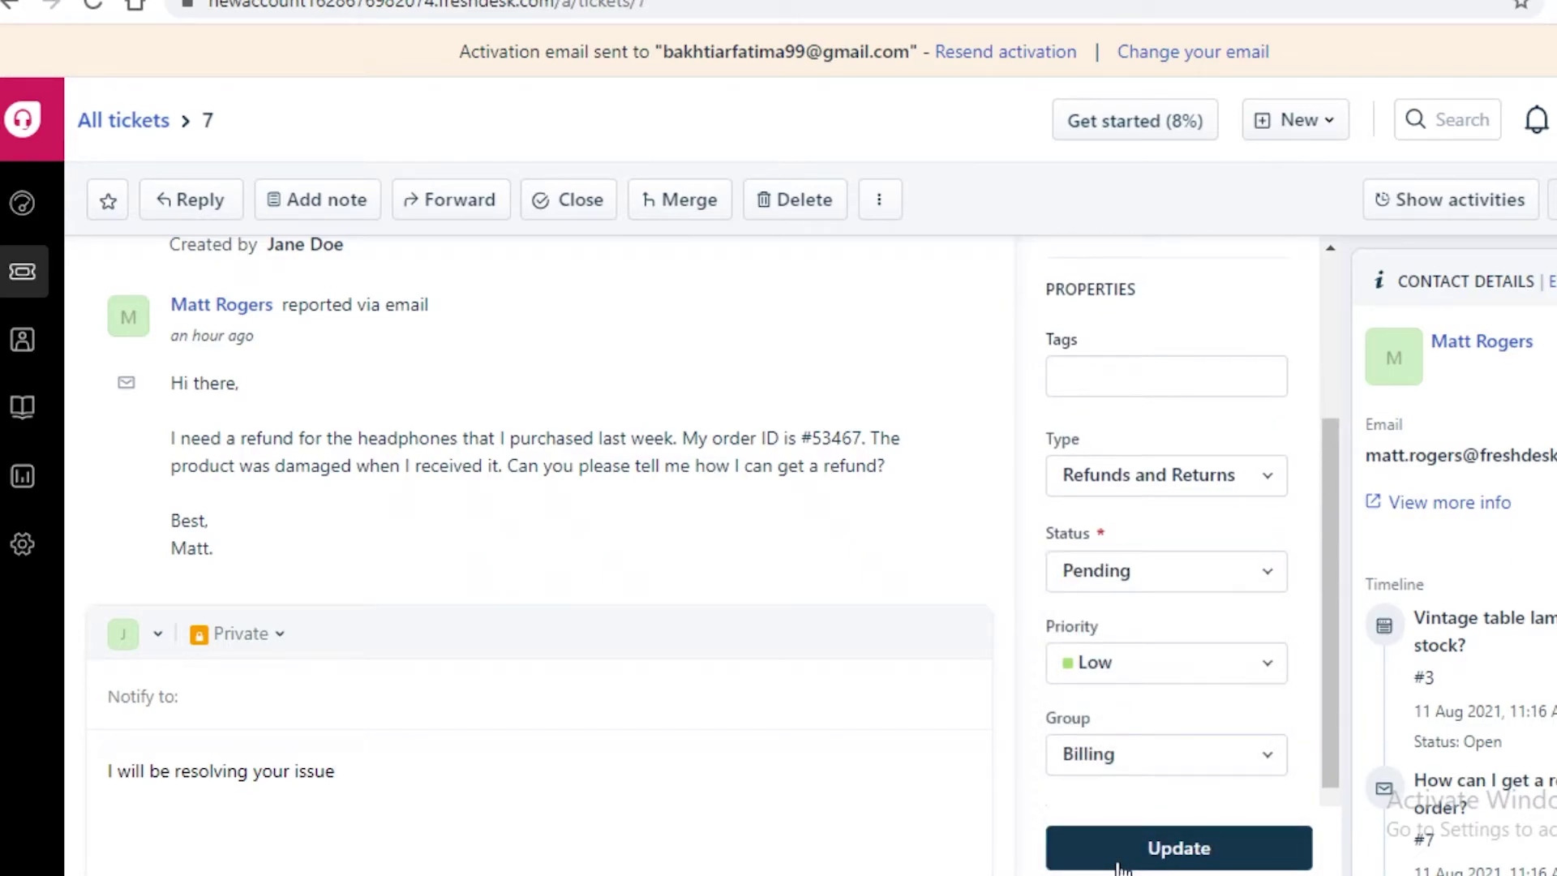
{"action": "left_click", "coordinate": [1127, 848]}
Add the written private note to the ticket
{"action": "scroll", "coordinate": [713, 365], "scroll_direction": "down", "scroll_amount": 1}
{"action": "scroll", "coordinate": [736, 605], "scroll_direction": "down", "scroll_amount": 5}
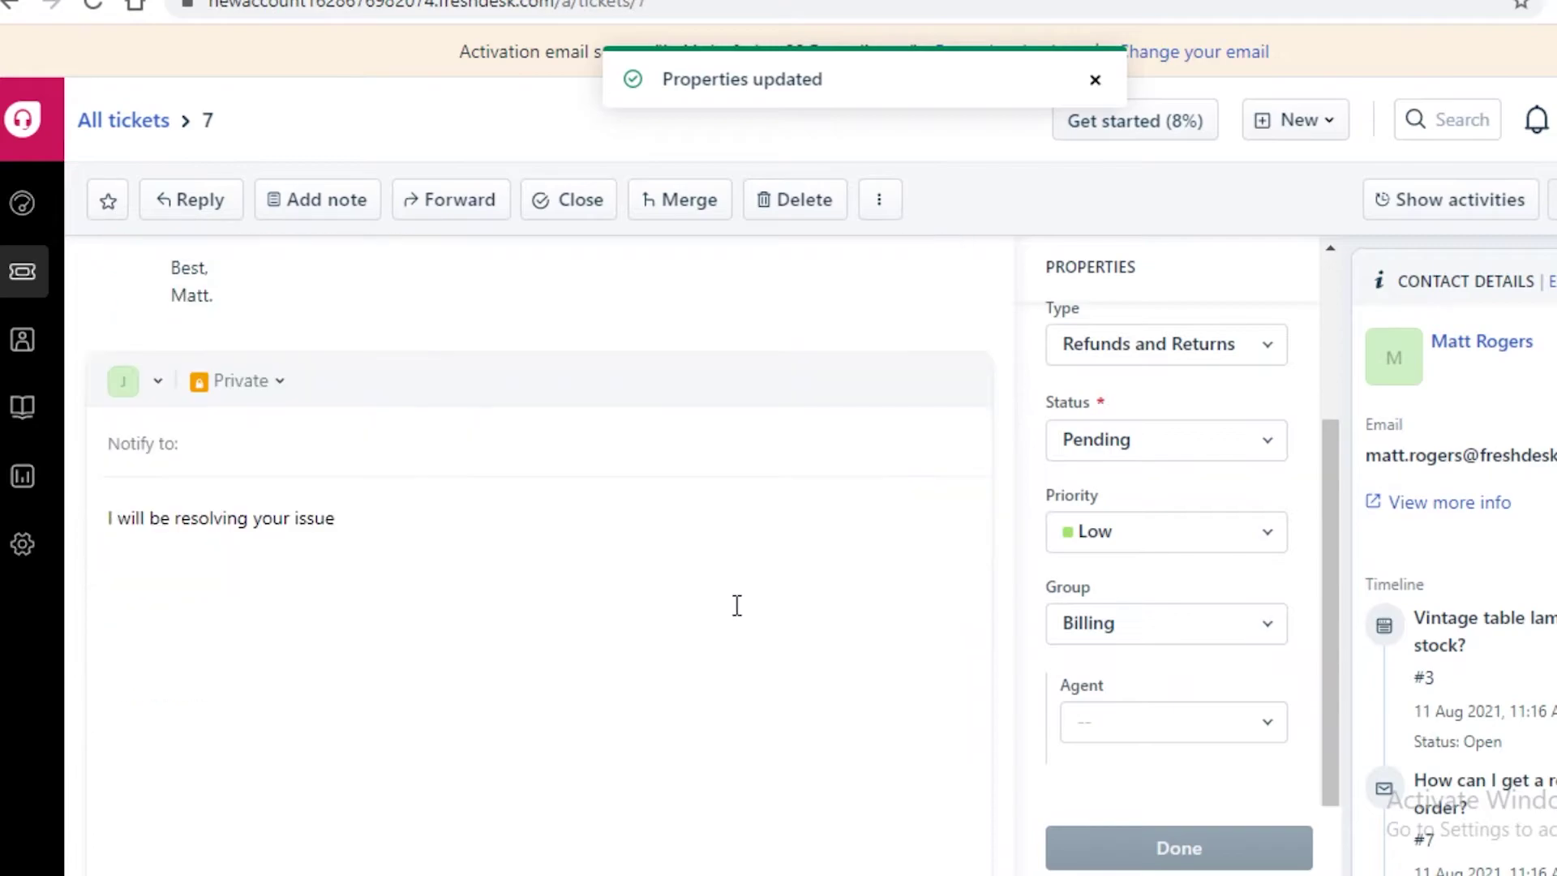
{"action": "left_click", "coordinate": [869, 792]}
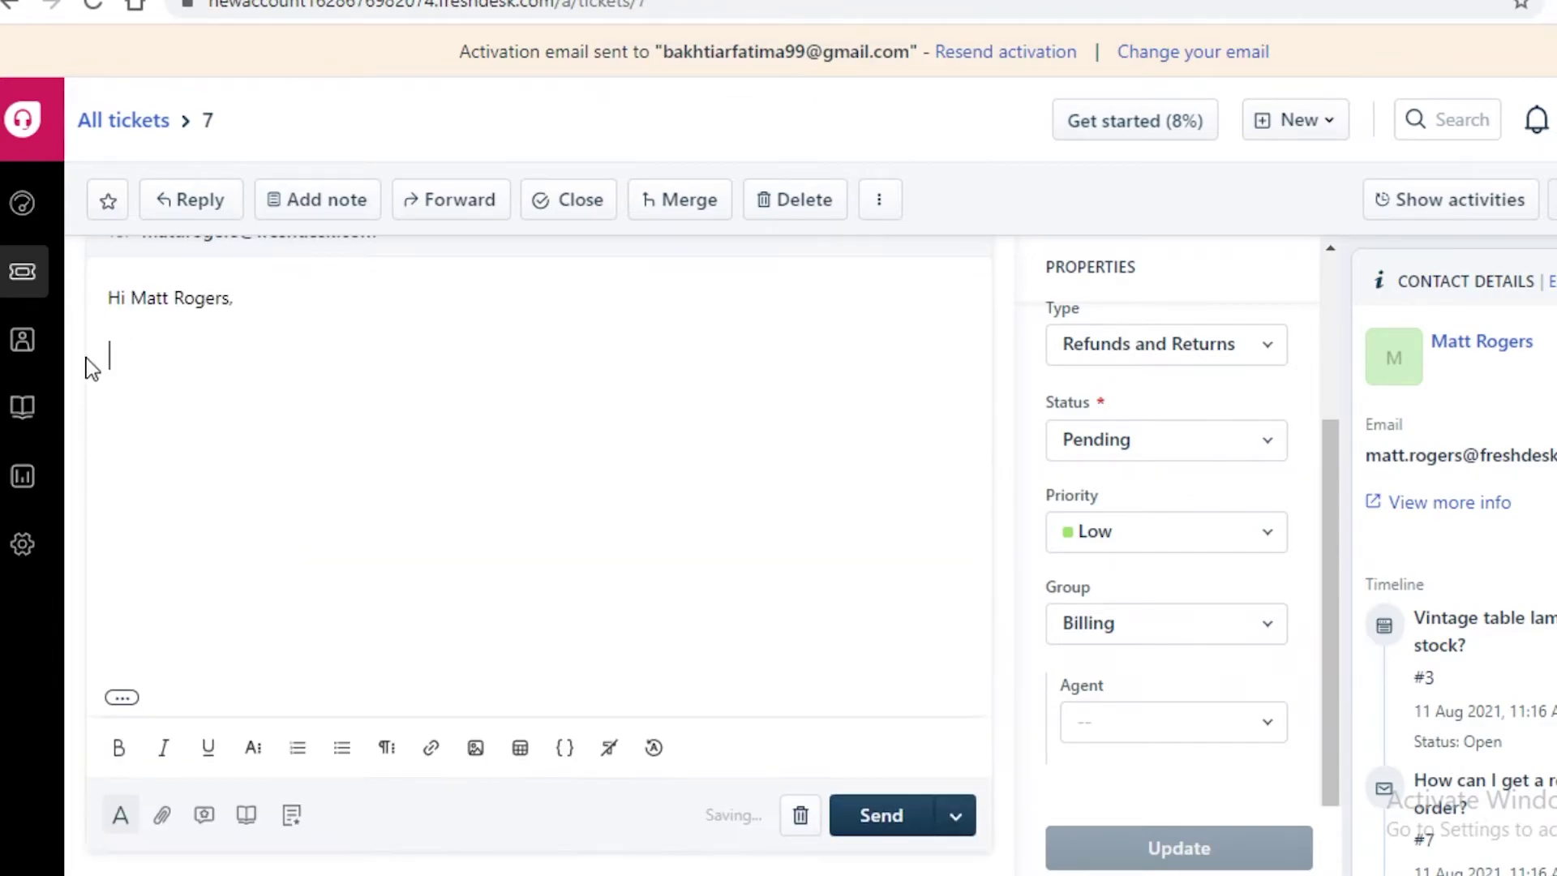
Reply to the customer, introducing the agent by name and asking "what might be the issue with your product", and send it
{"action": "left_click_drag", "start_coordinate": [98, 298], "coordinate": [407, 330]}
{"action": "left_click", "coordinate": [333, 424]}
{"action": "scroll", "coordinate": [345, 414], "scroll_direction": "up", "scroll_amount": 10}
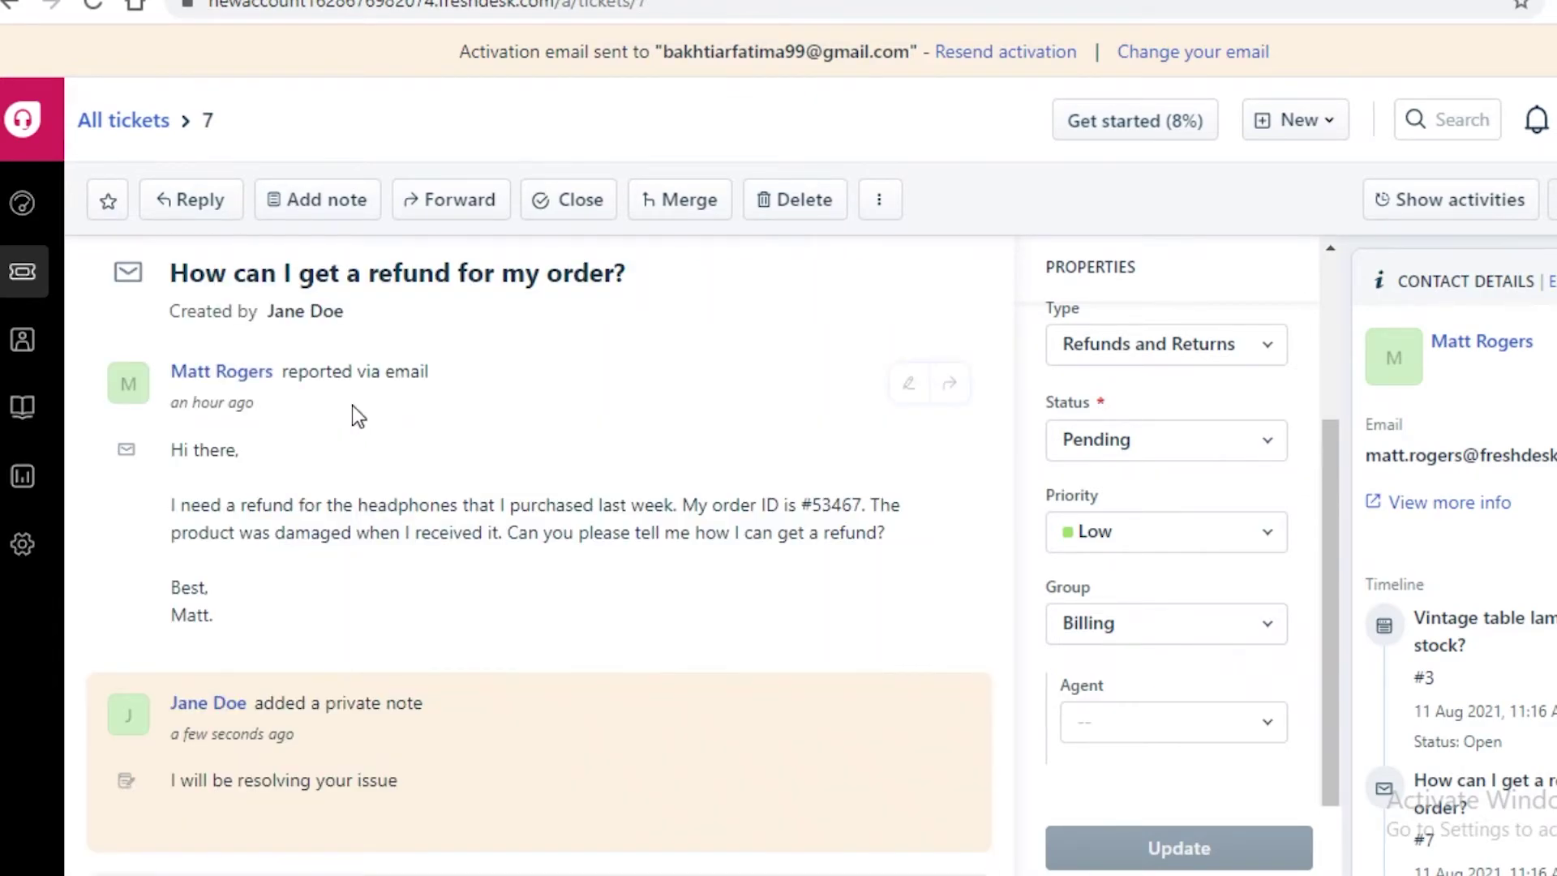
{"action": "scroll", "coordinate": [306, 430], "scroll_direction": "down", "scroll_amount": 7}
{"action": "type", "text": "This is Jane doe"}
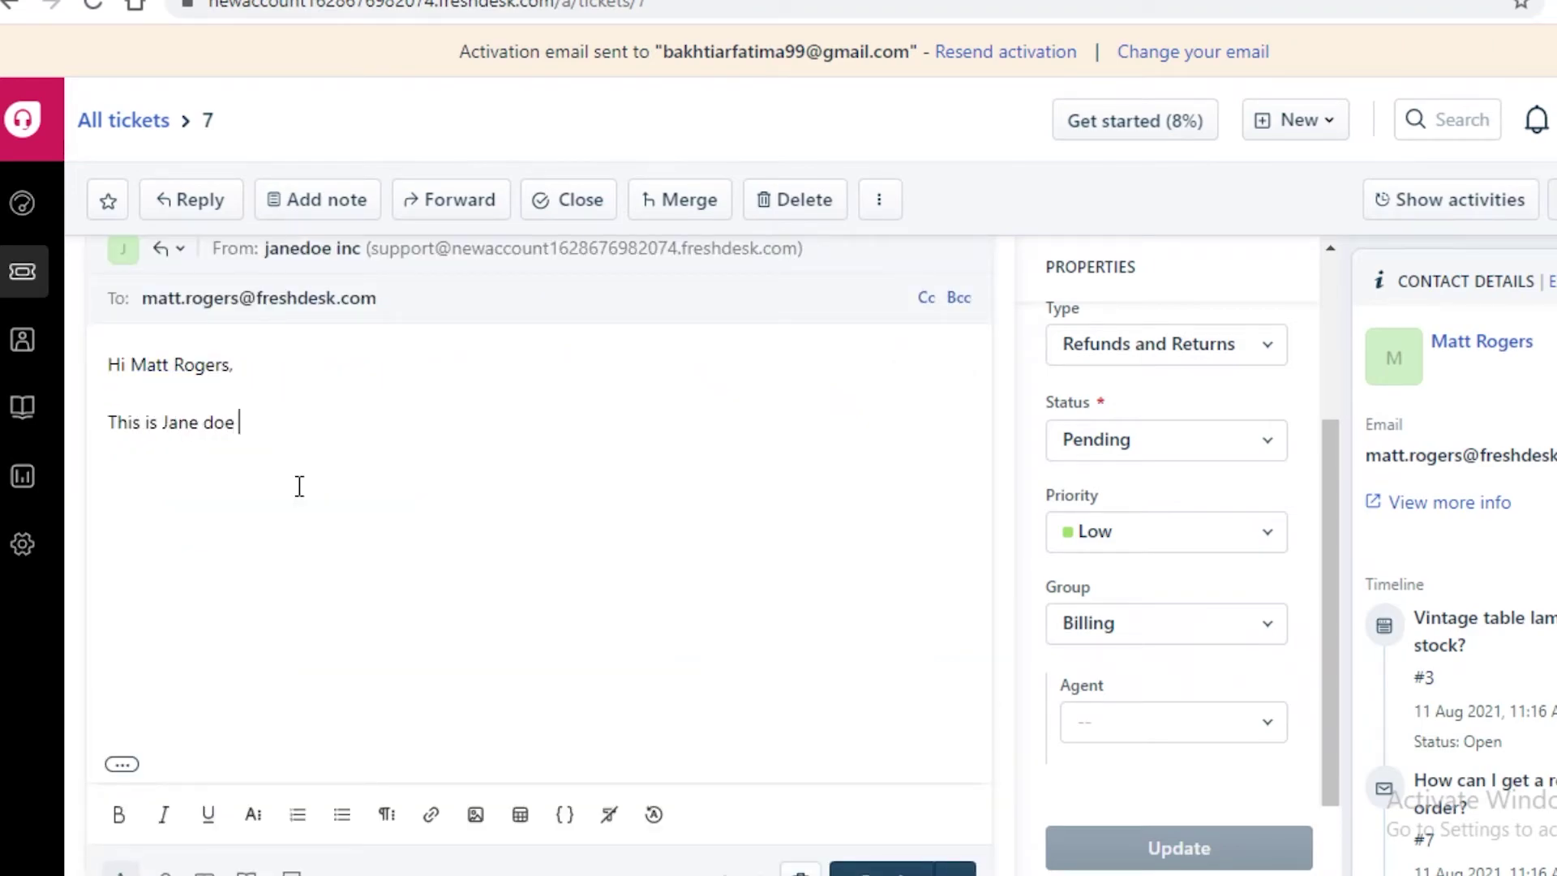
{"action": "type", "text": " what might be the issue with ur pro"}
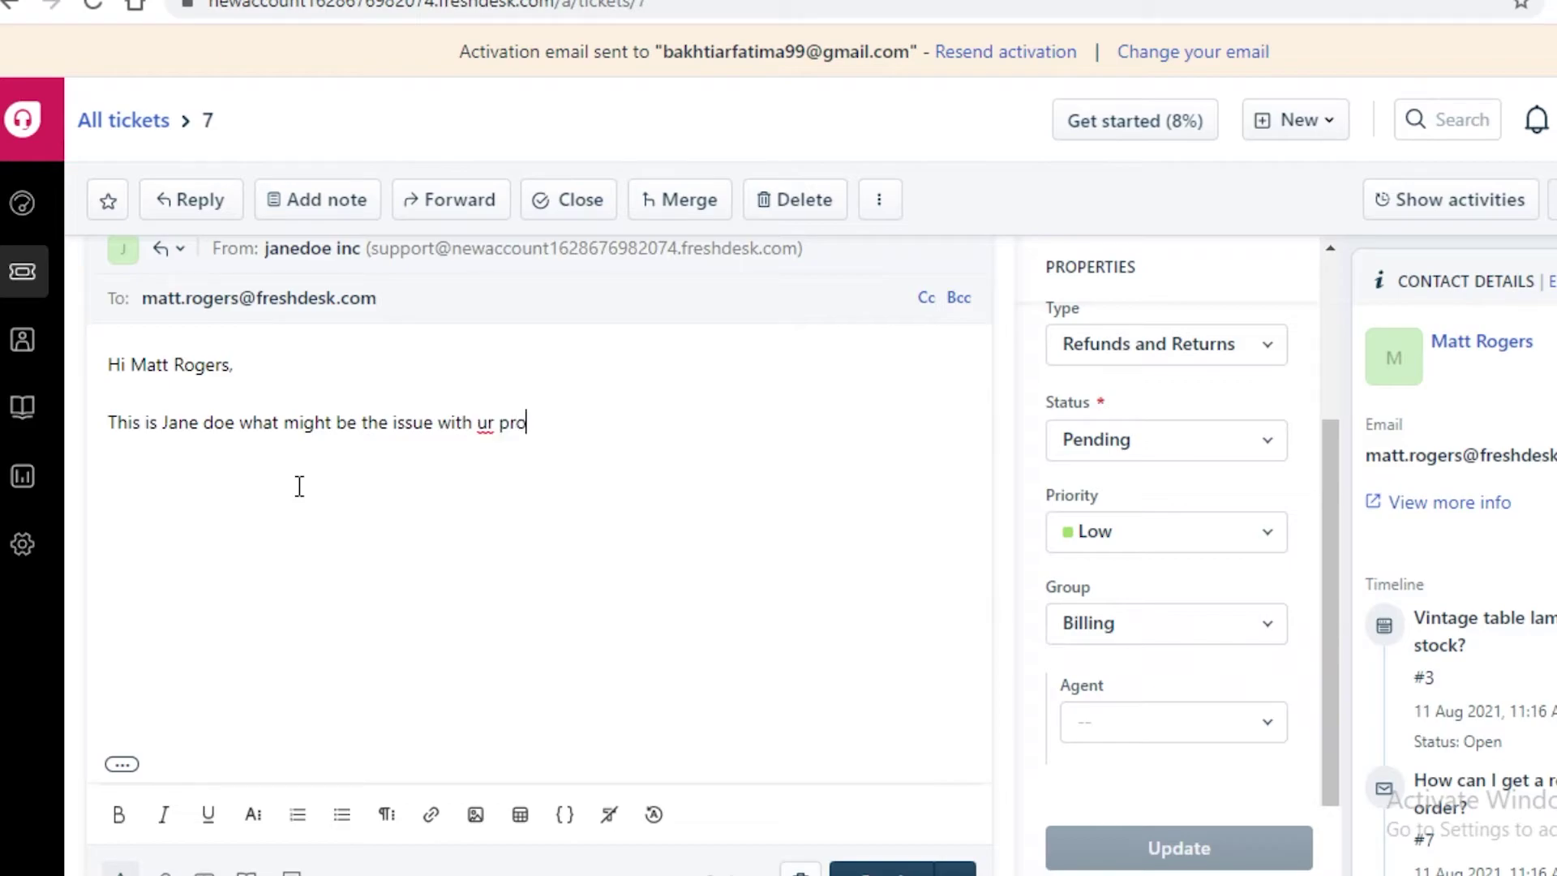
{"action": "type", "text": "ject"}
{"action": "left_click", "coordinate": [879, 796]}
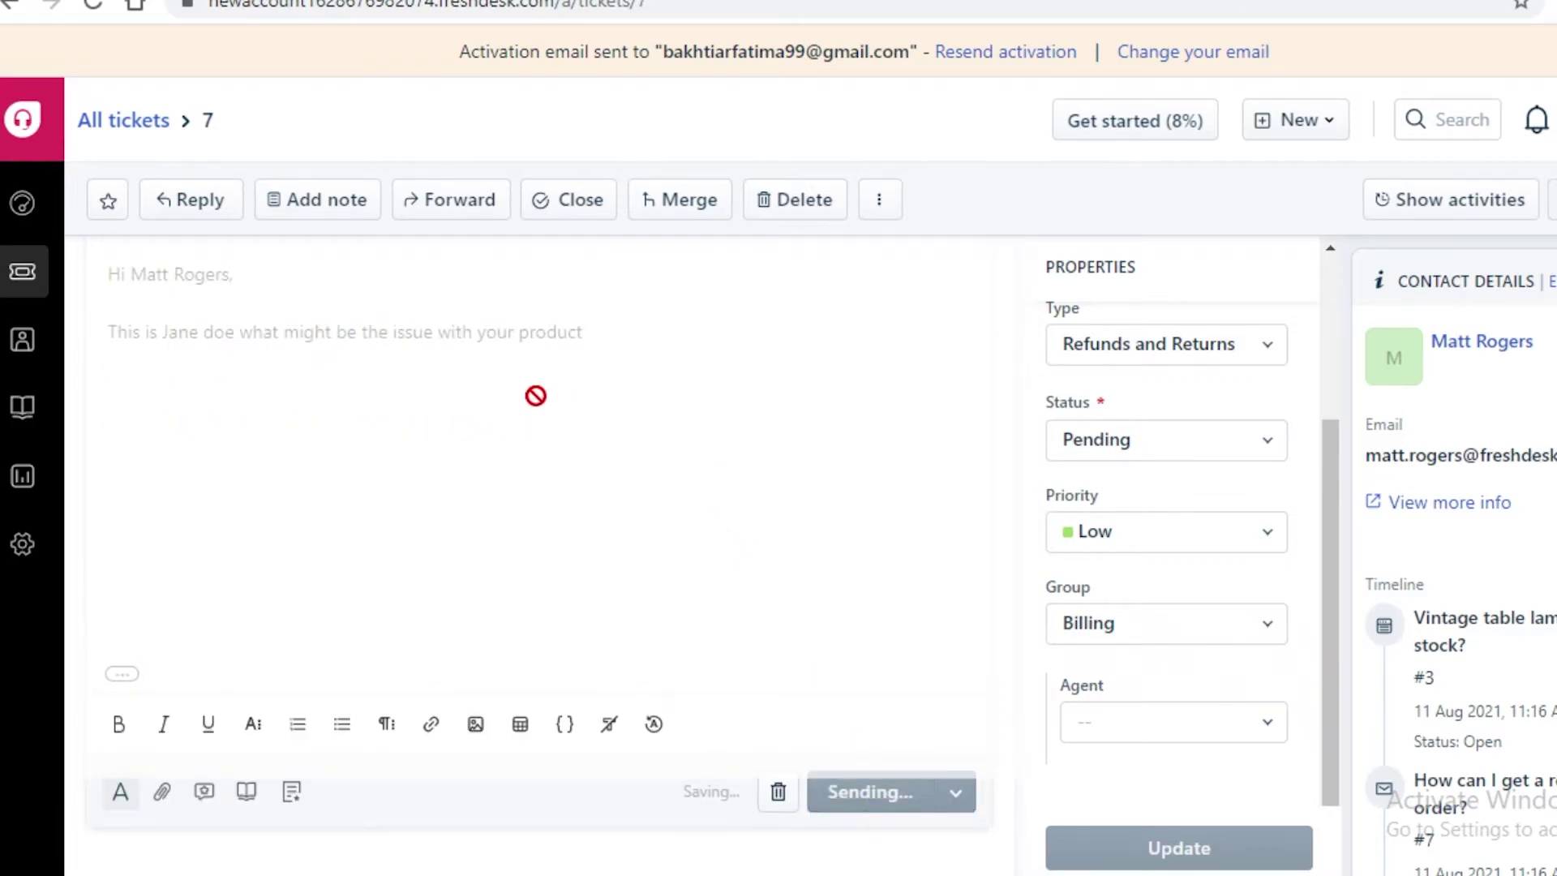
Review the refund ticket's conversation after sending the reply
{"action": "scroll", "coordinate": [18, 478], "scroll_direction": "up", "scroll_amount": 5}
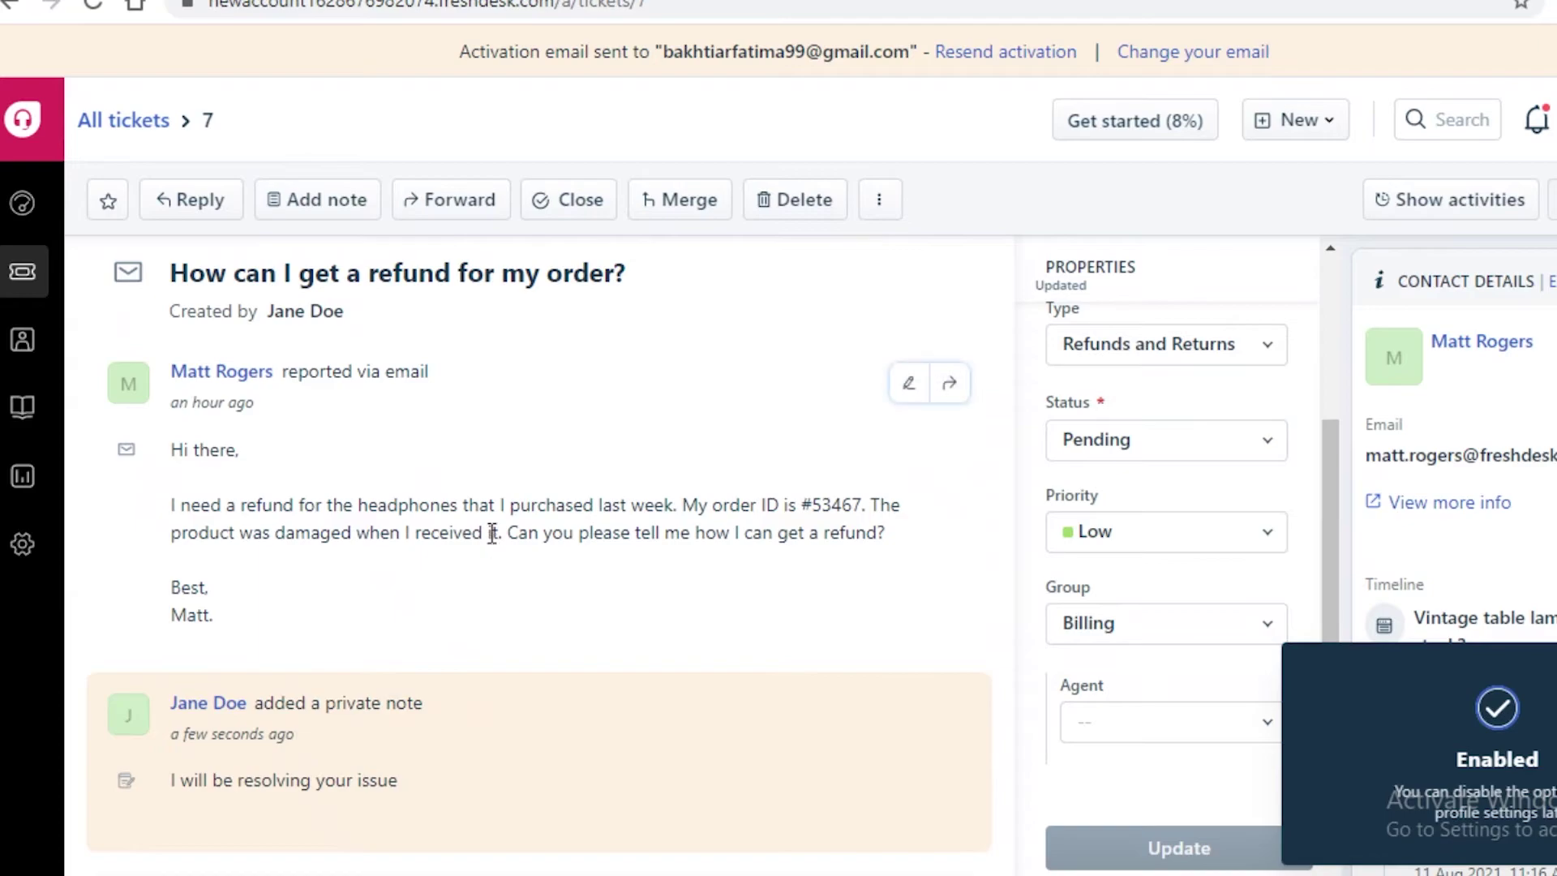
{"action": "scroll", "coordinate": [568, 543], "scroll_direction": "down", "scroll_amount": 3}
{"action": "scroll", "coordinate": [337, 538], "scroll_direction": "down", "scroll_amount": 2}
{"action": "scroll", "coordinate": [625, 598], "scroll_direction": "up", "scroll_amount": 5}
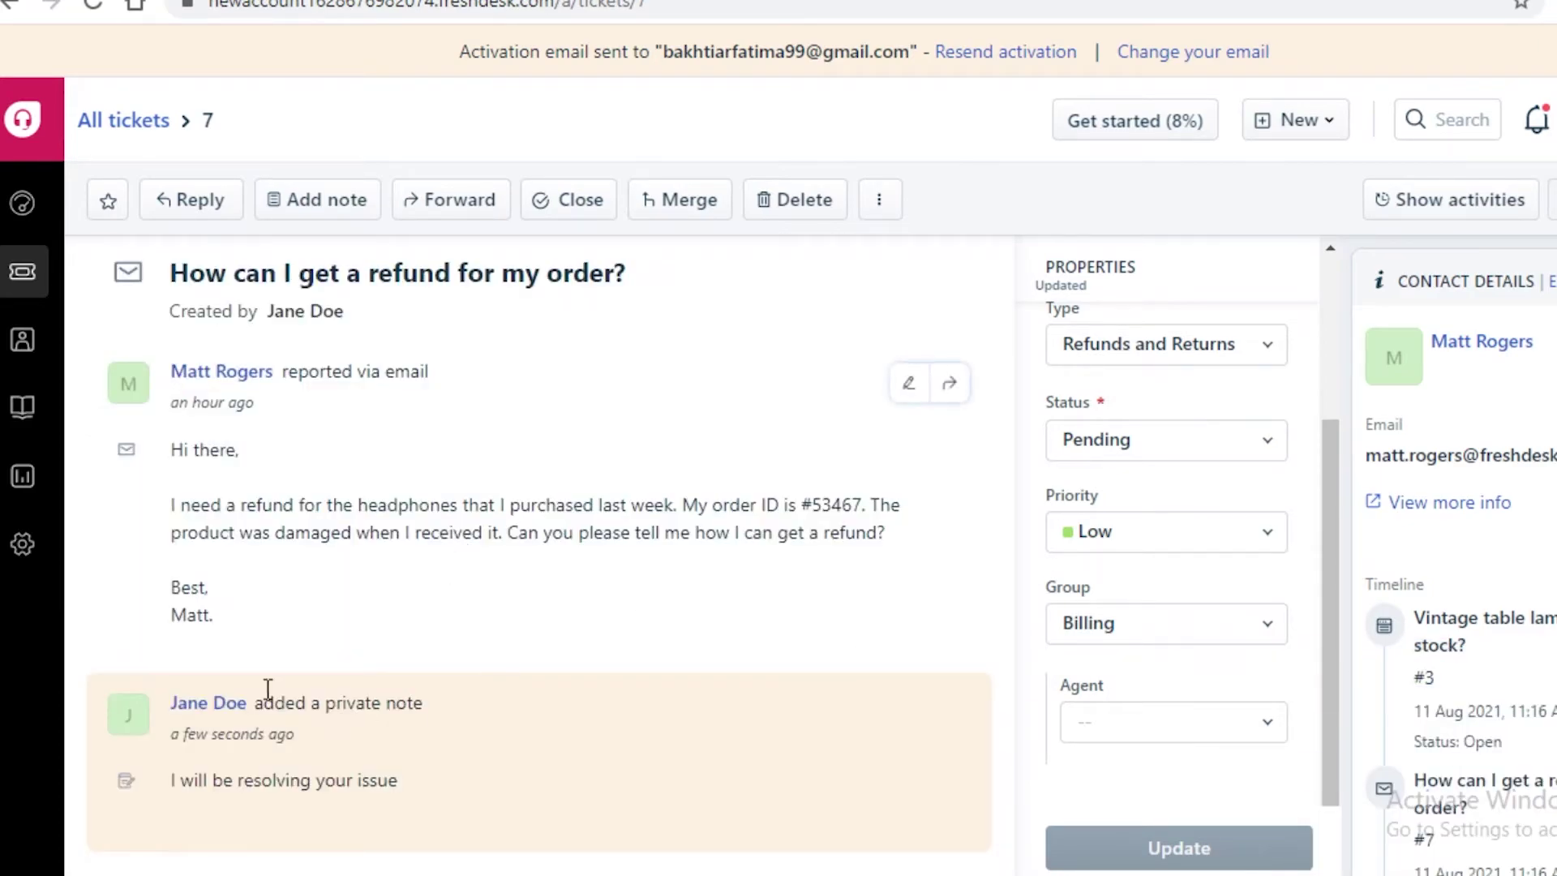
Publish the draft article "How long will the delivery take?" in the Shipping FAQs folder of the knowledge base
{"action": "scroll", "coordinate": [317, 752], "scroll_direction": "down", "scroll_amount": 5}
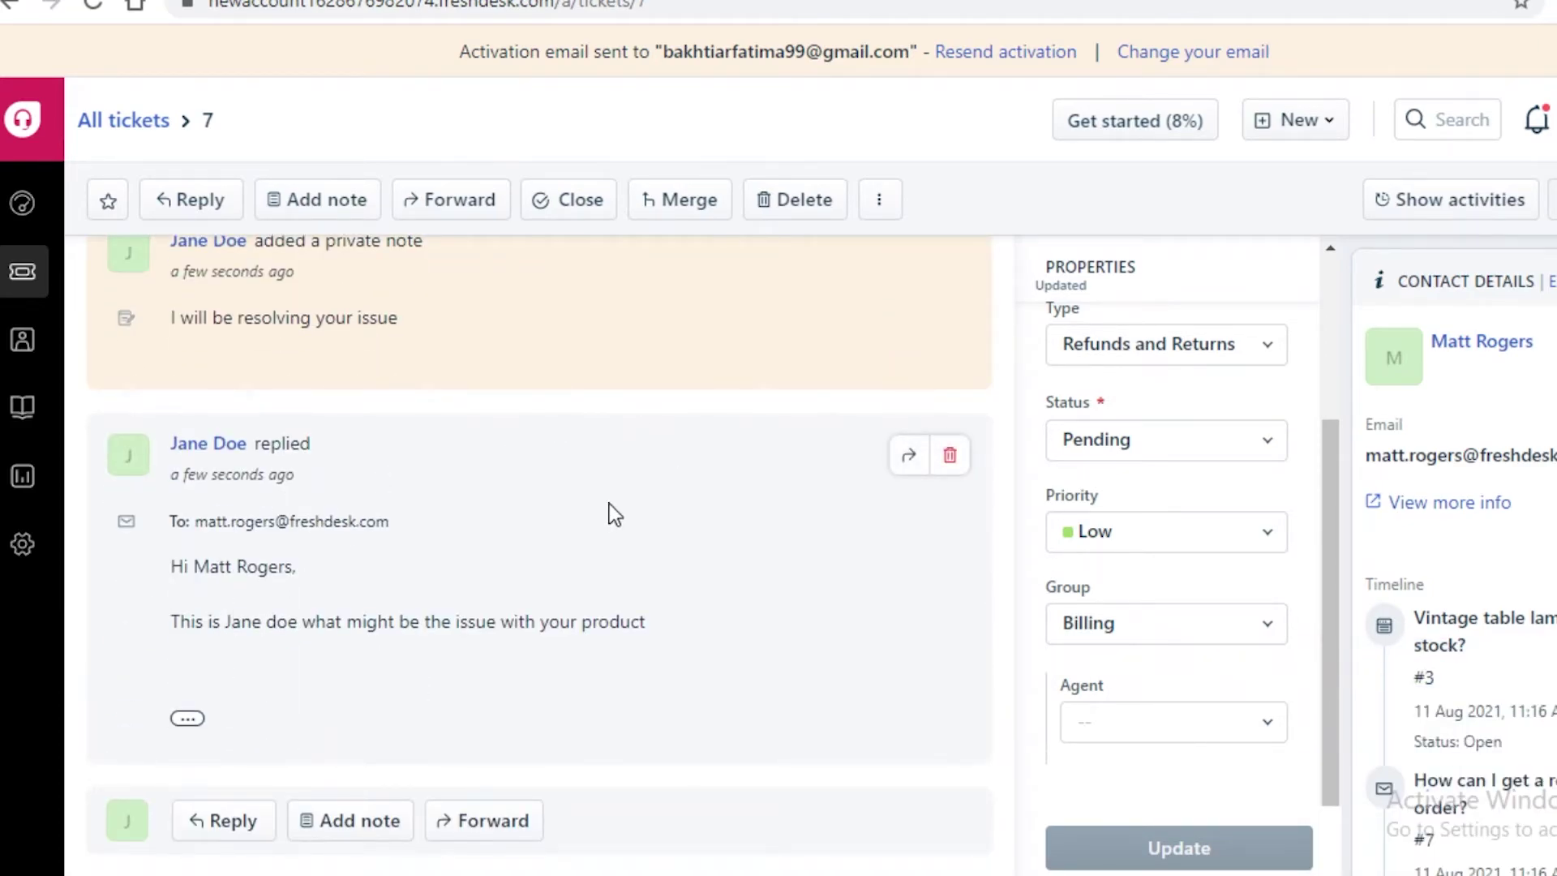
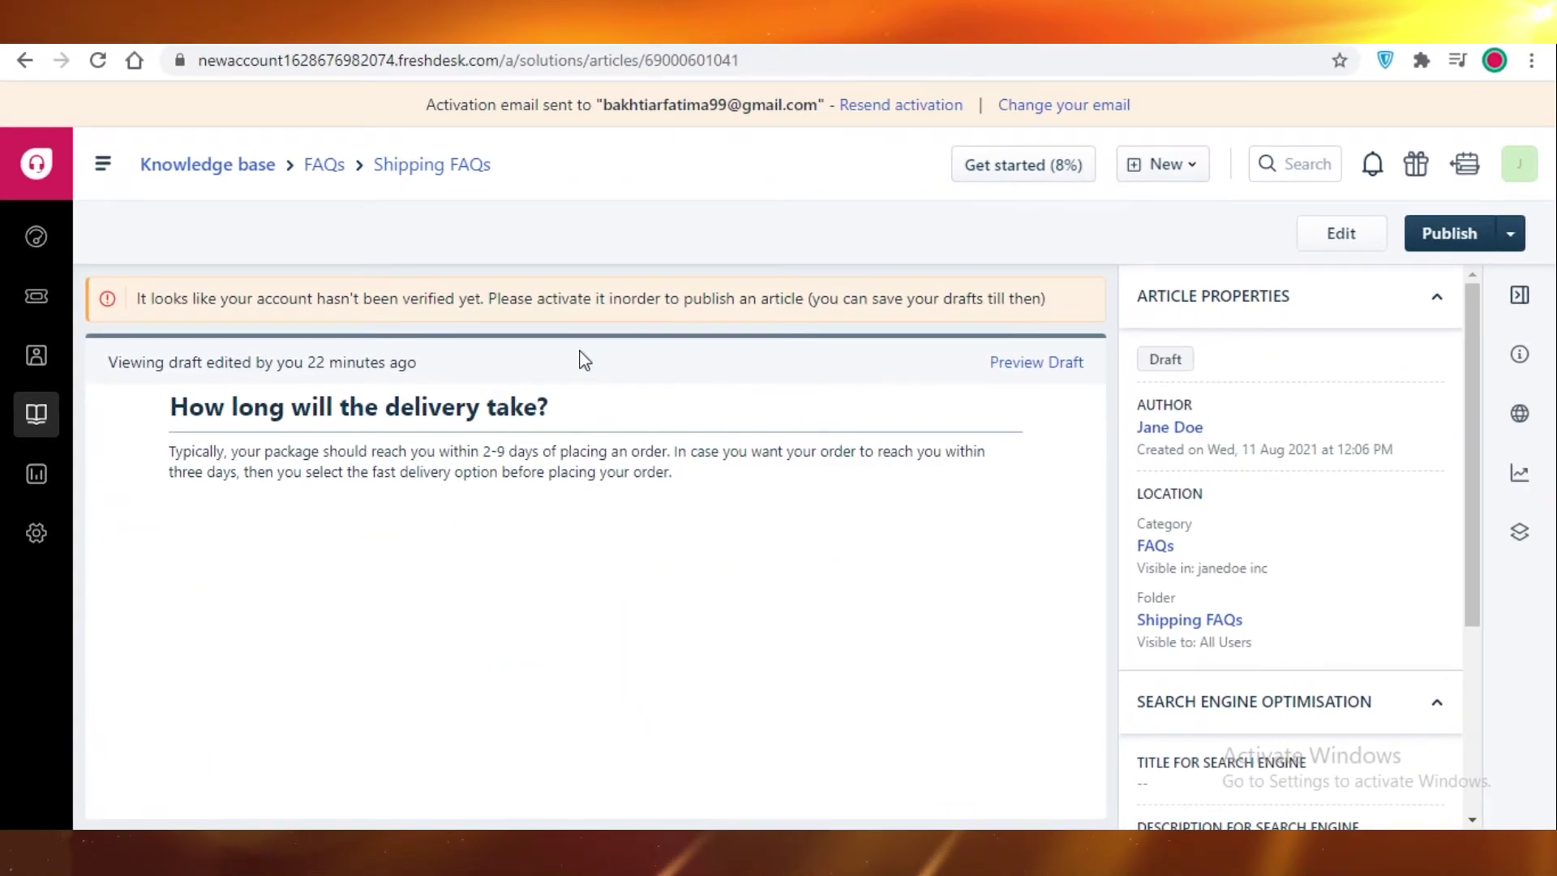
{"action": "left_click", "coordinate": [1461, 251]}
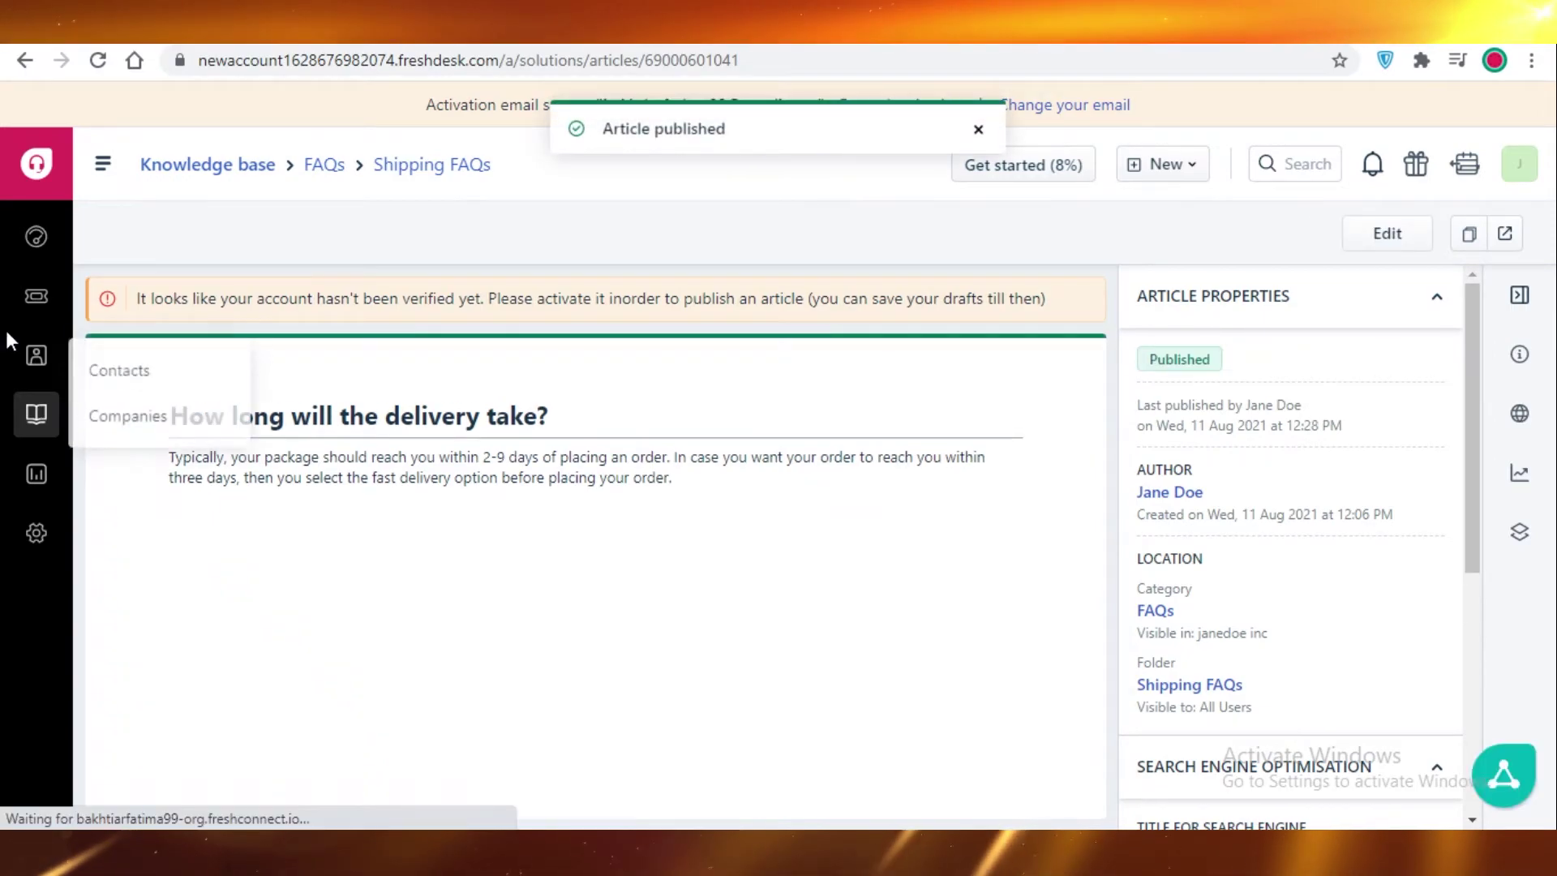
Open the "Need to change my shipping address" ticket from the list of all tickets and read its conversation
{"action": "left_click", "coordinate": [32, 300]}
{"action": "scroll", "coordinate": [392, 604], "scroll_direction": "down", "scroll_amount": 5}
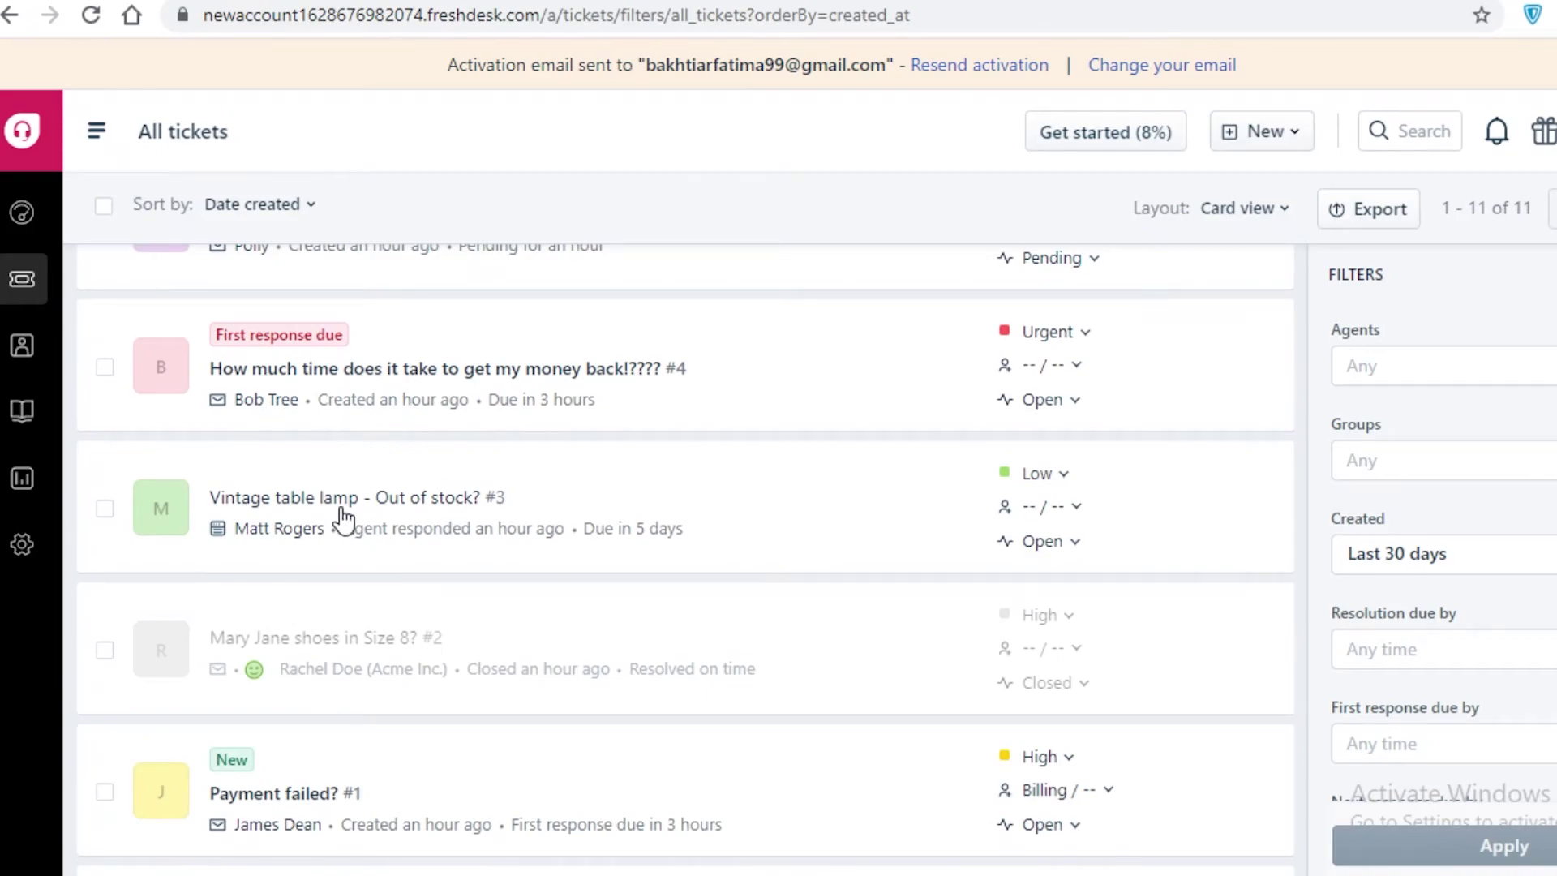
{"action": "scroll", "coordinate": [344, 517], "scroll_direction": "down", "scroll_amount": 6}
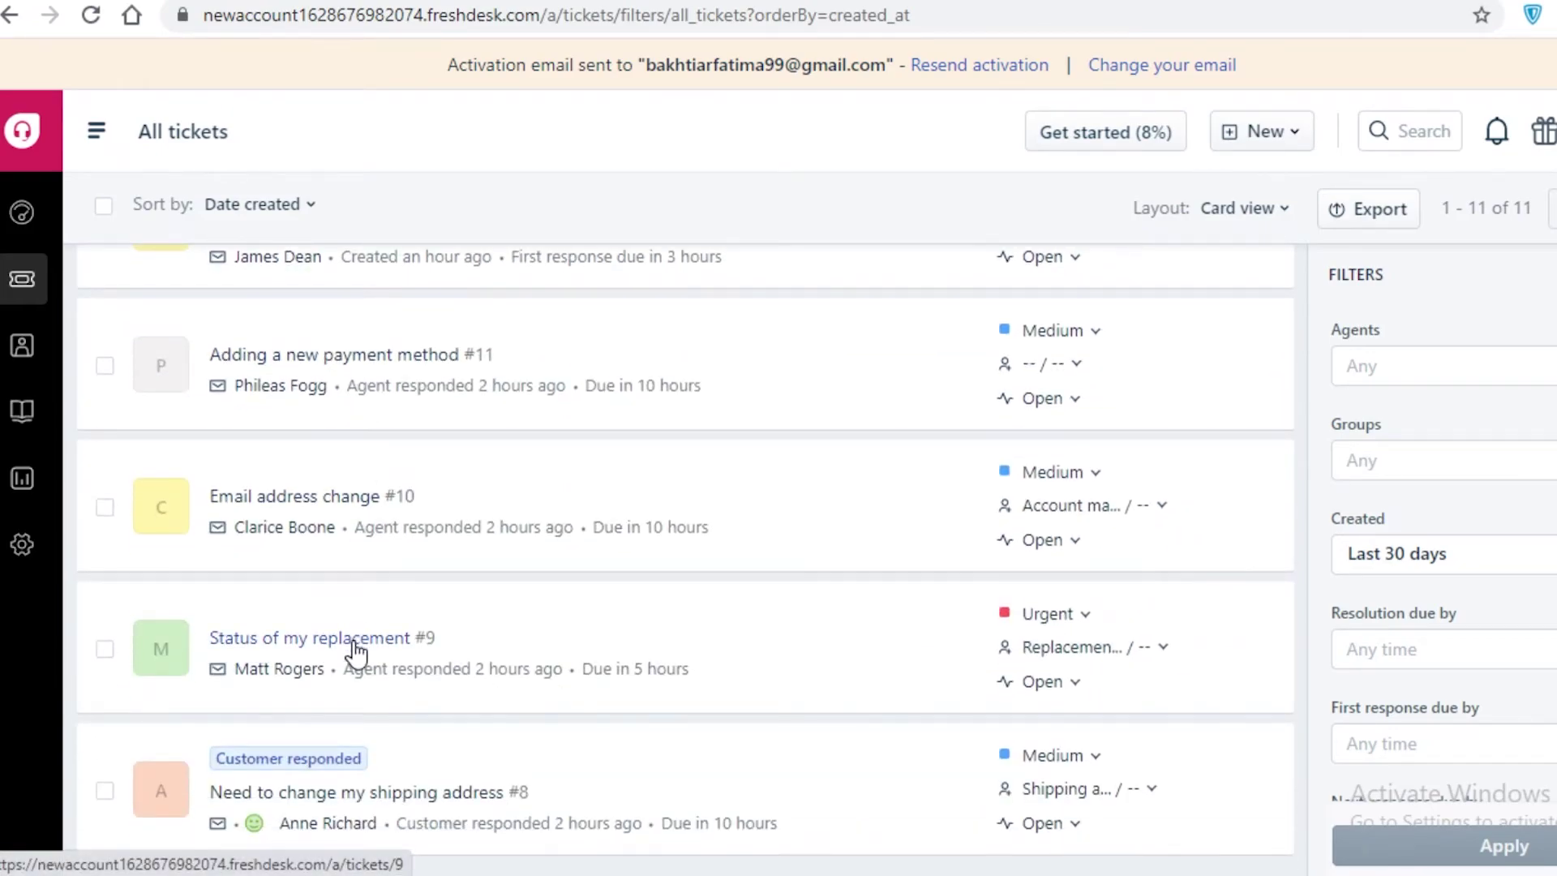
{"action": "left_click", "coordinate": [420, 791]}
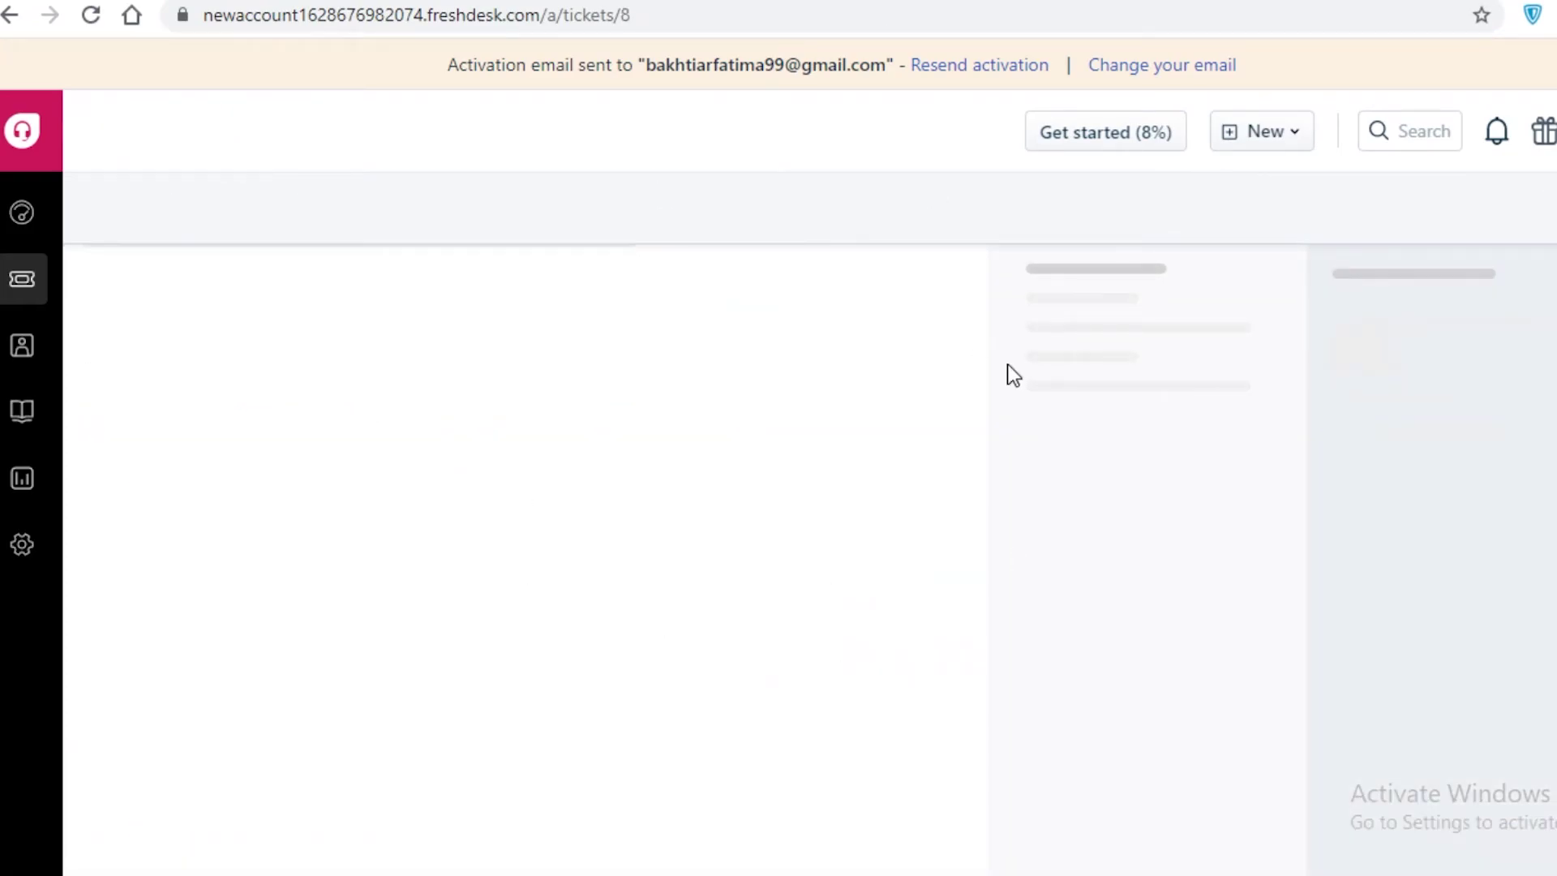
{"action": "scroll", "coordinate": [628, 813], "scroll_direction": "down", "scroll_amount": 15}
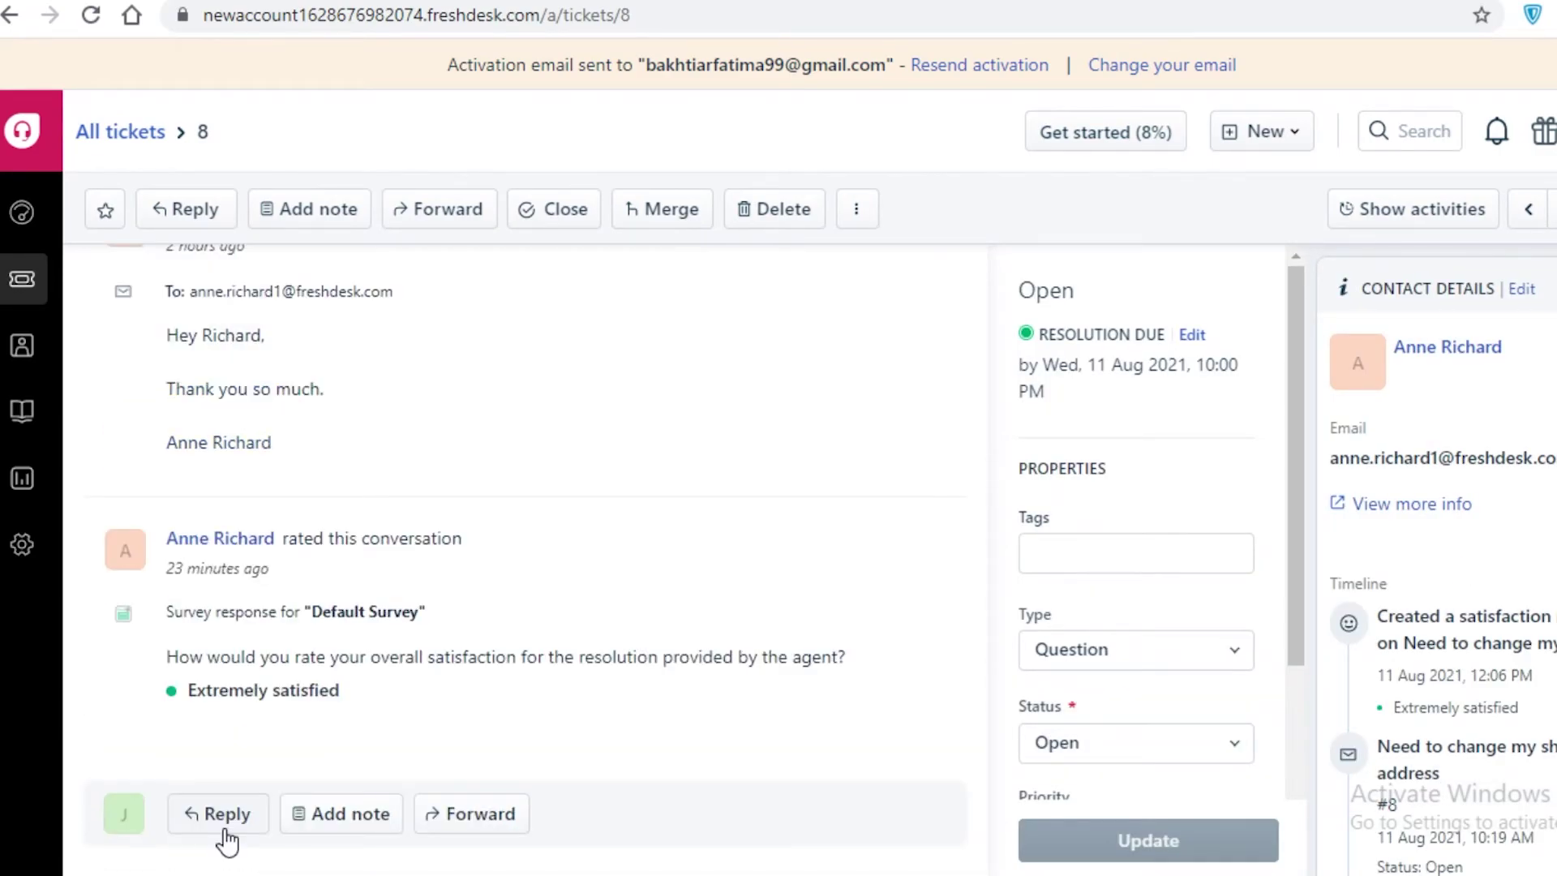
Go to the "How do I place a custom order?" ticket and start a reply to the customer
{"action": "key", "text": "j"}
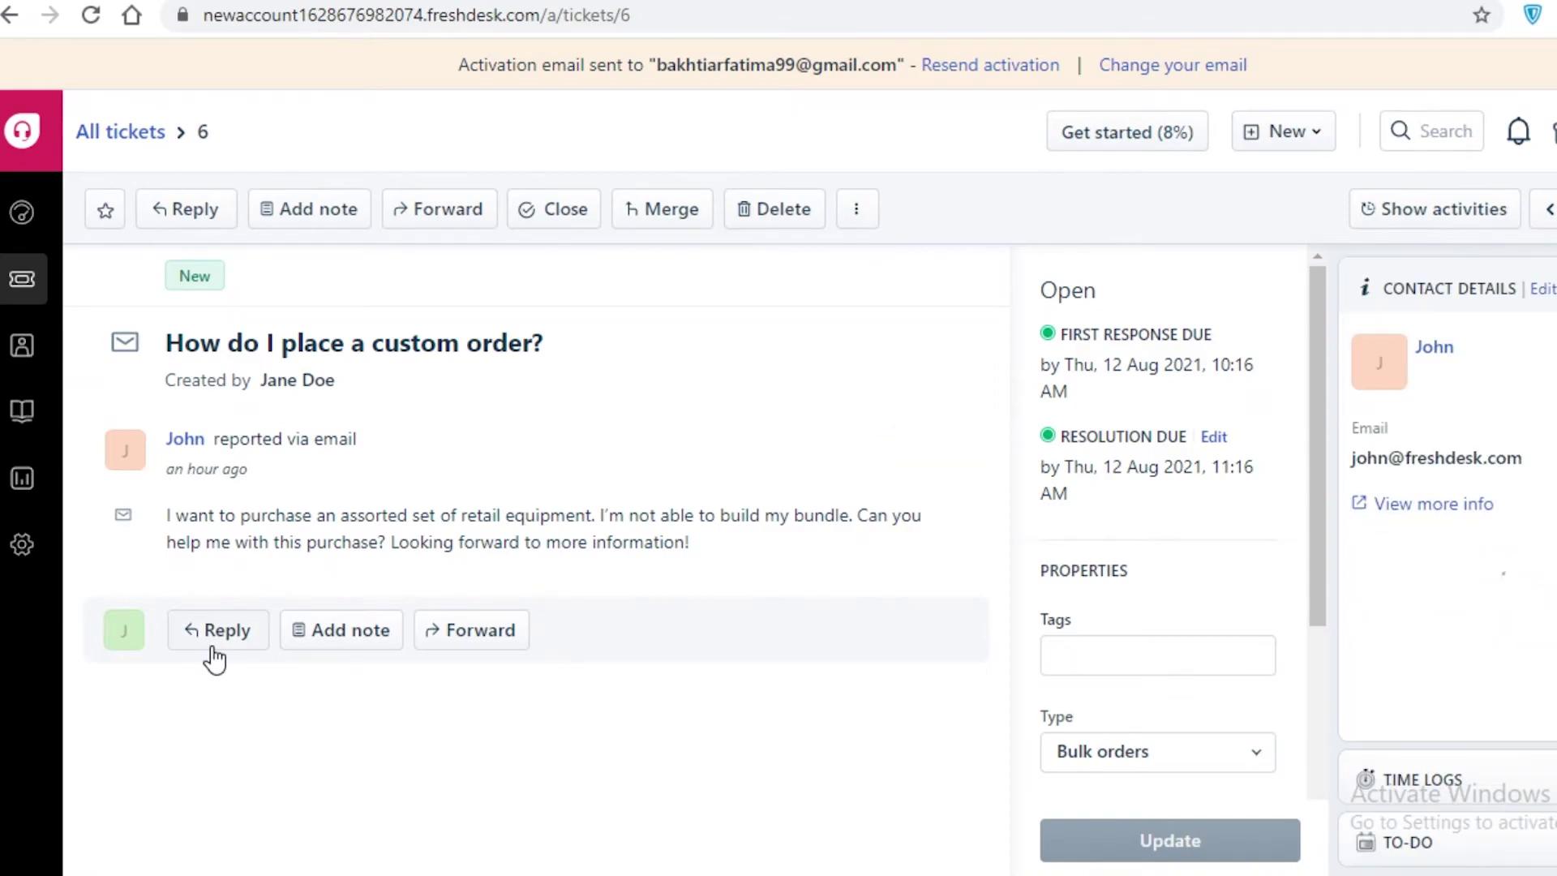
{"action": "left_click", "coordinate": [211, 637]}
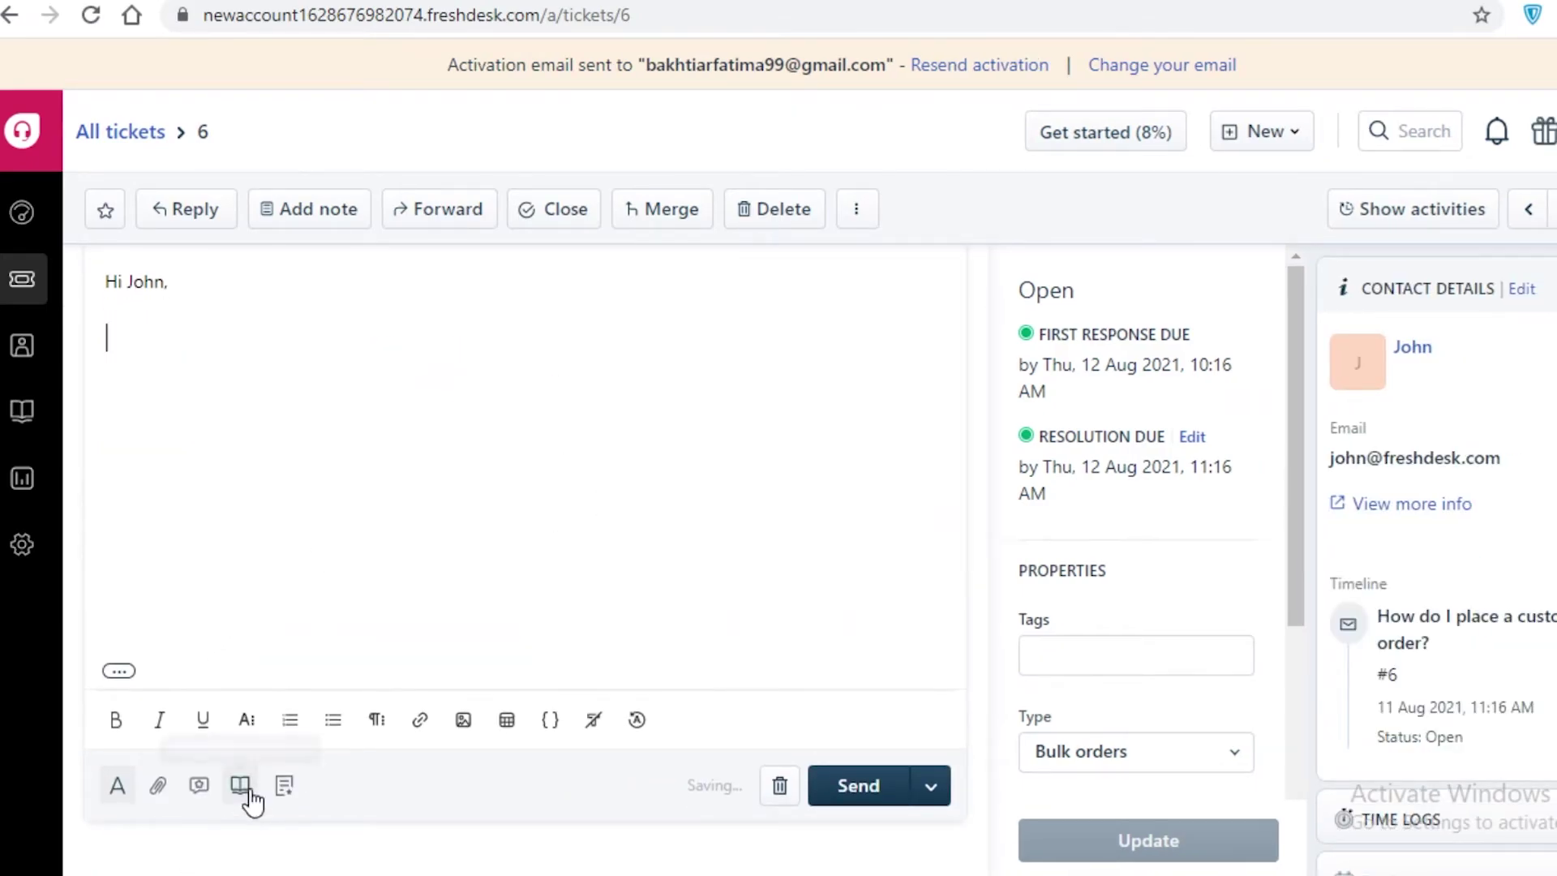
{"action": "scroll", "coordinate": [488, 624], "scroll_direction": "up", "scroll_amount": 5}
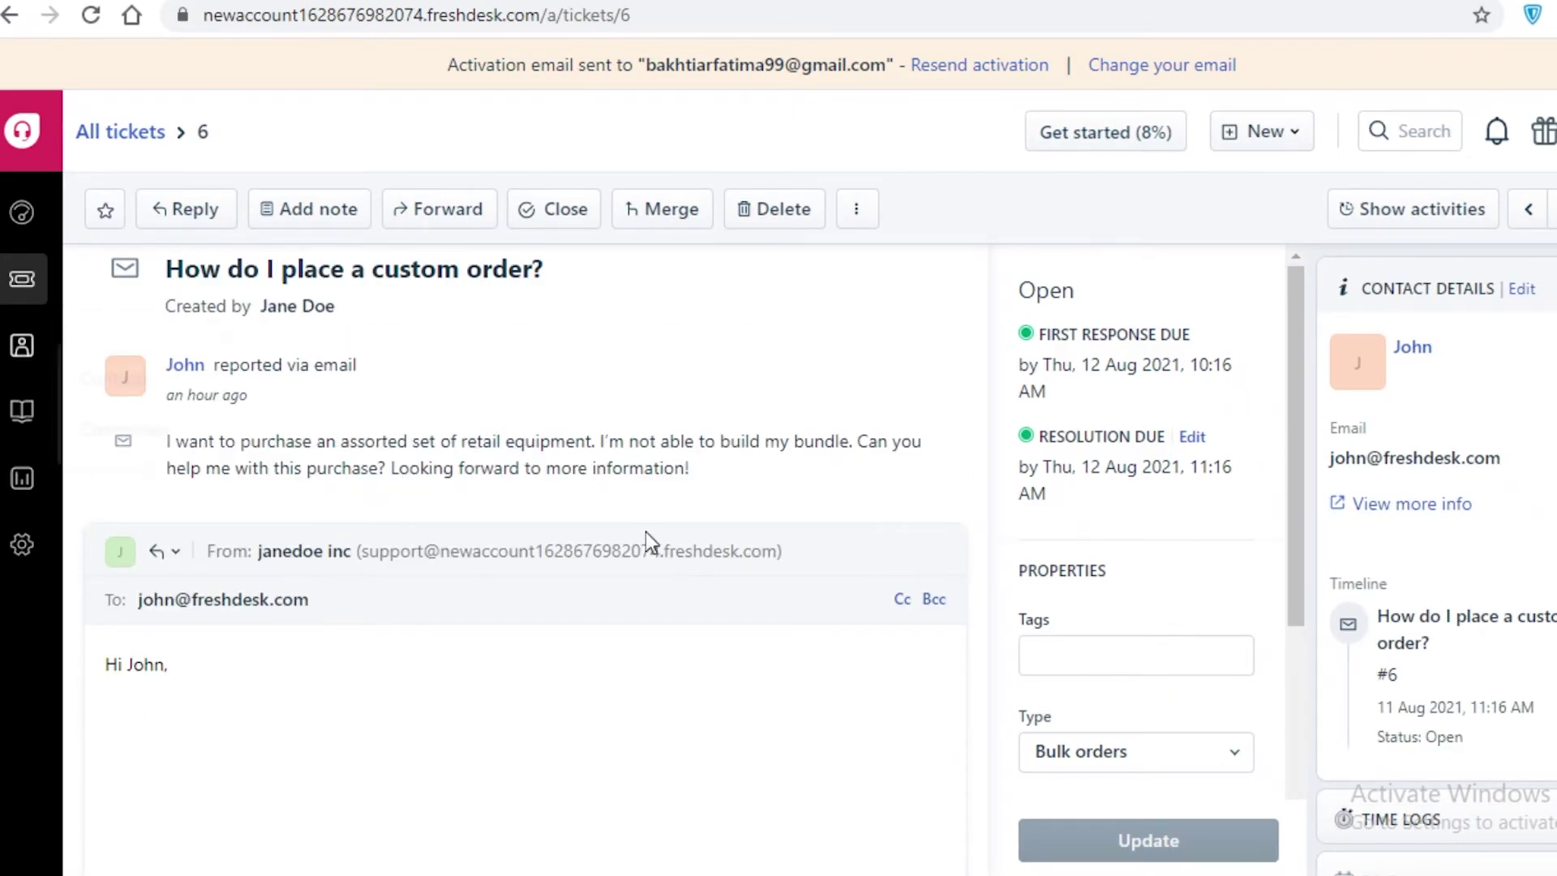
{"action": "scroll", "coordinate": [485, 529], "scroll_direction": "down", "scroll_amount": 5}
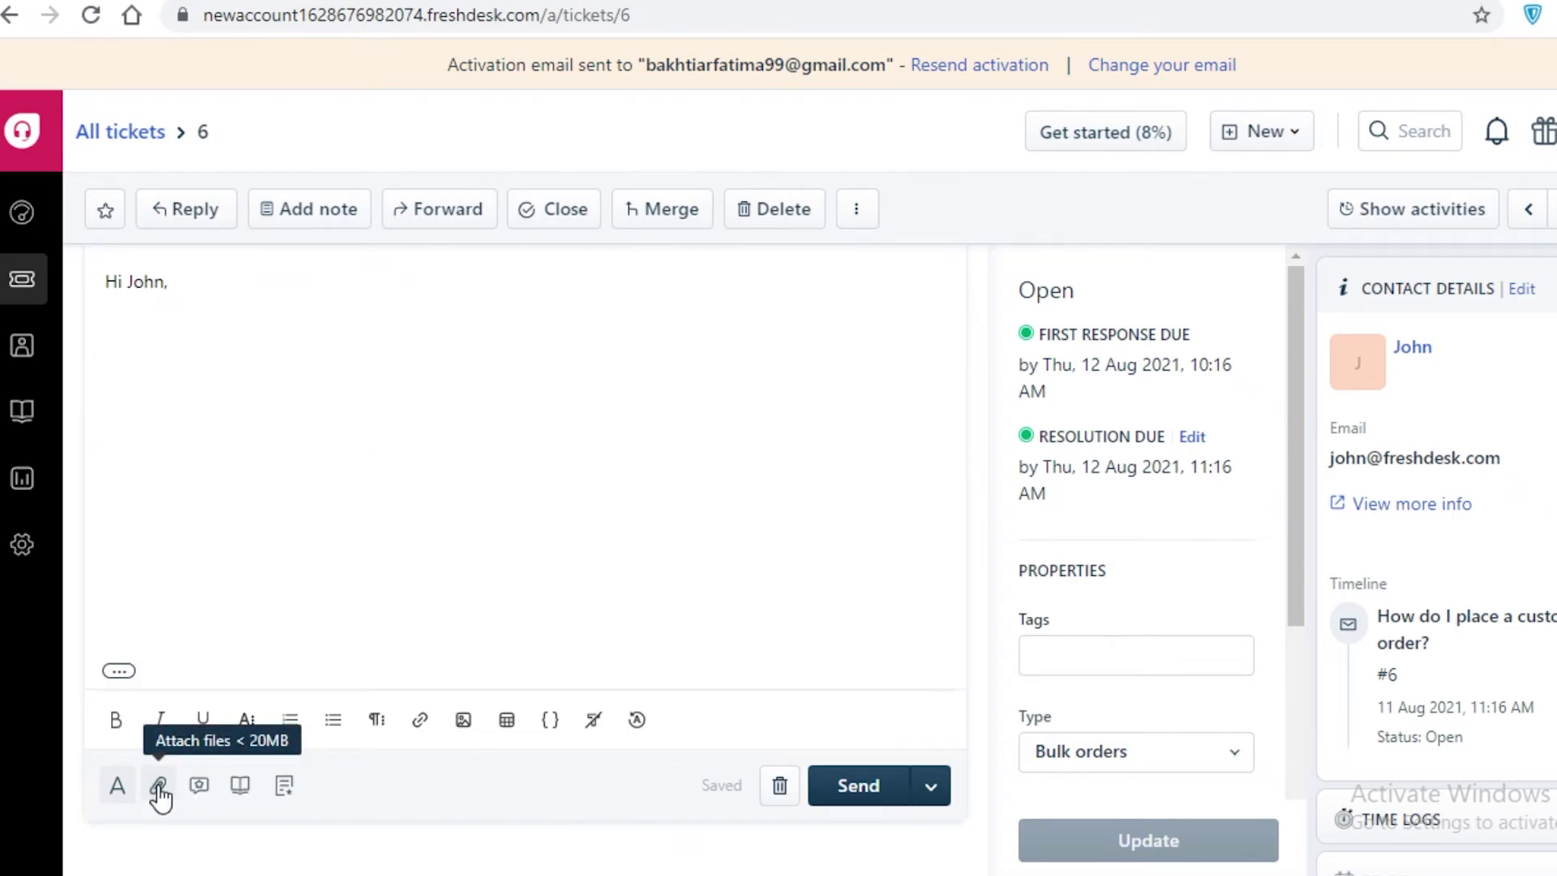
Insert the suggested solution article "Is the delivery time flexible?" into the reply
{"action": "left_click", "coordinate": [241, 787]}
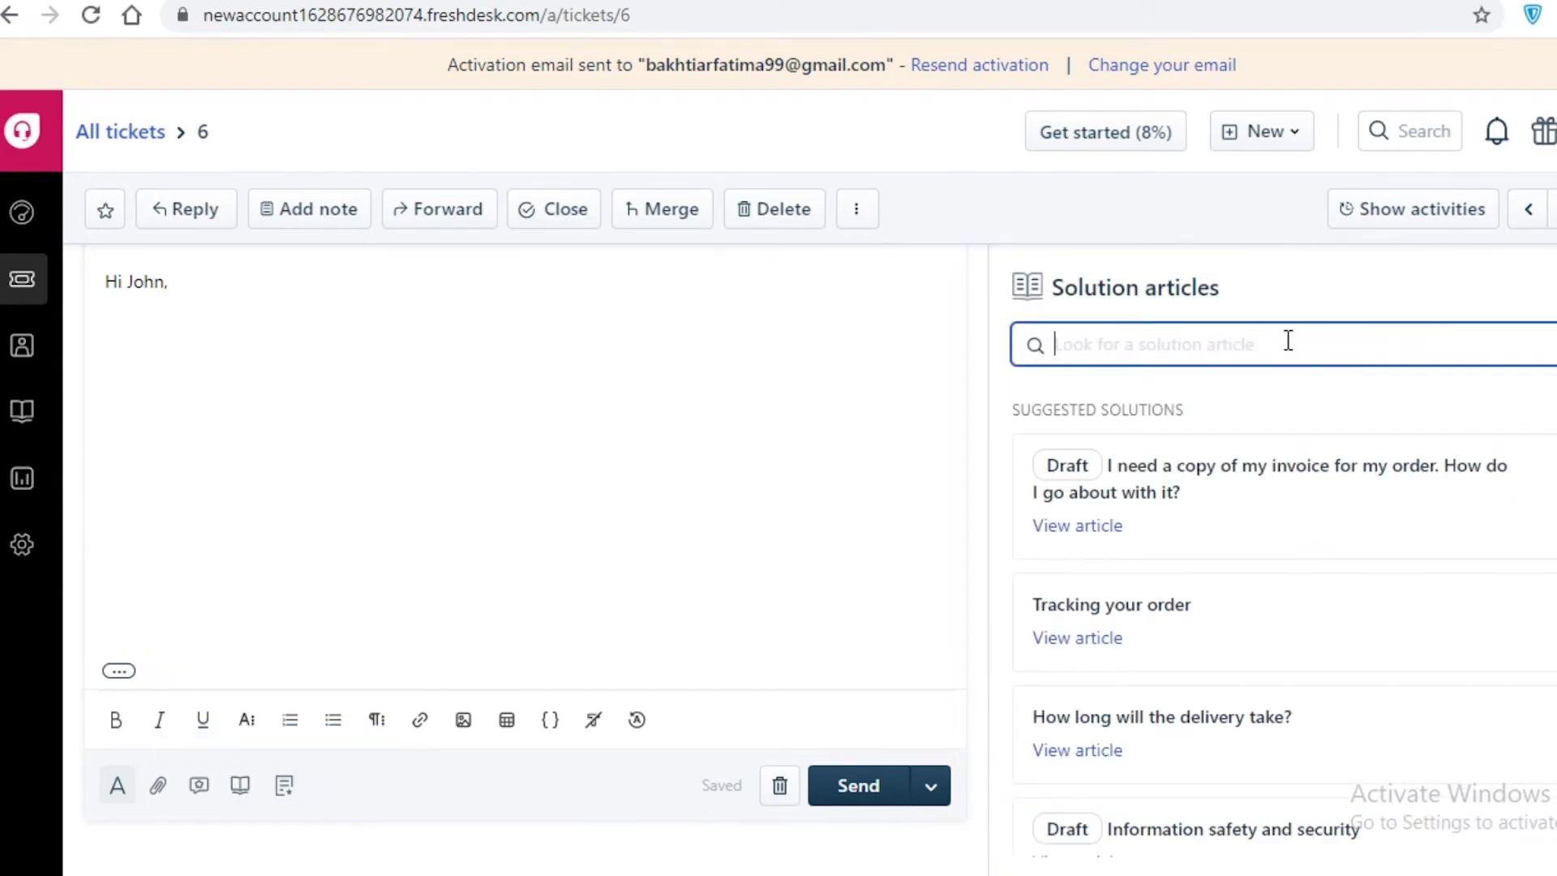
{"action": "scroll", "coordinate": [1262, 511], "scroll_direction": "down", "scroll_amount": 7}
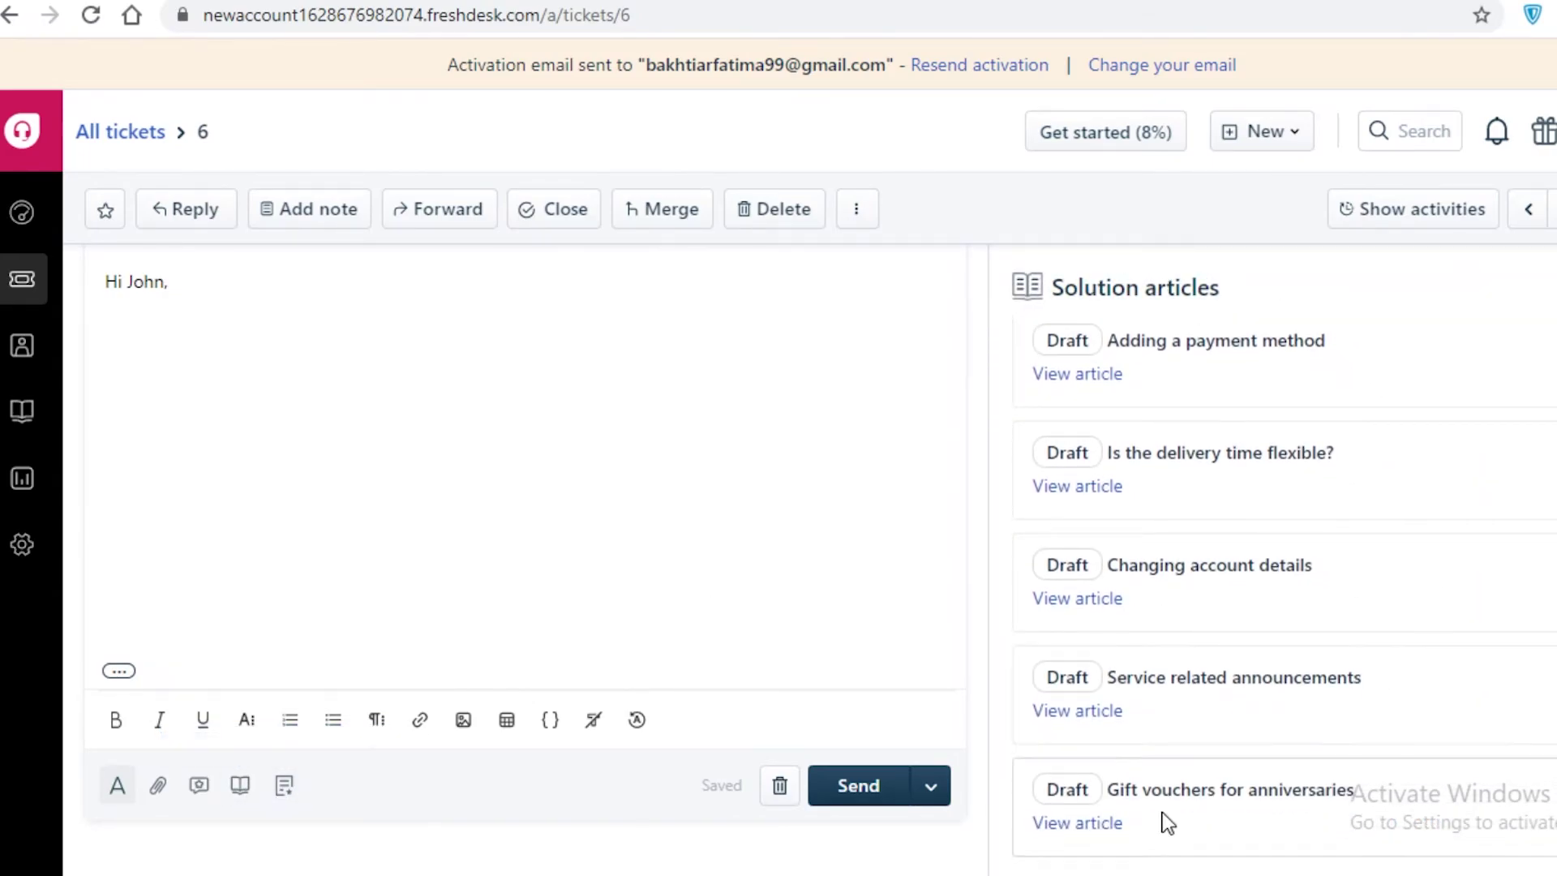
{"action": "scroll", "coordinate": [1223, 504], "scroll_direction": "up", "scroll_amount": 6}
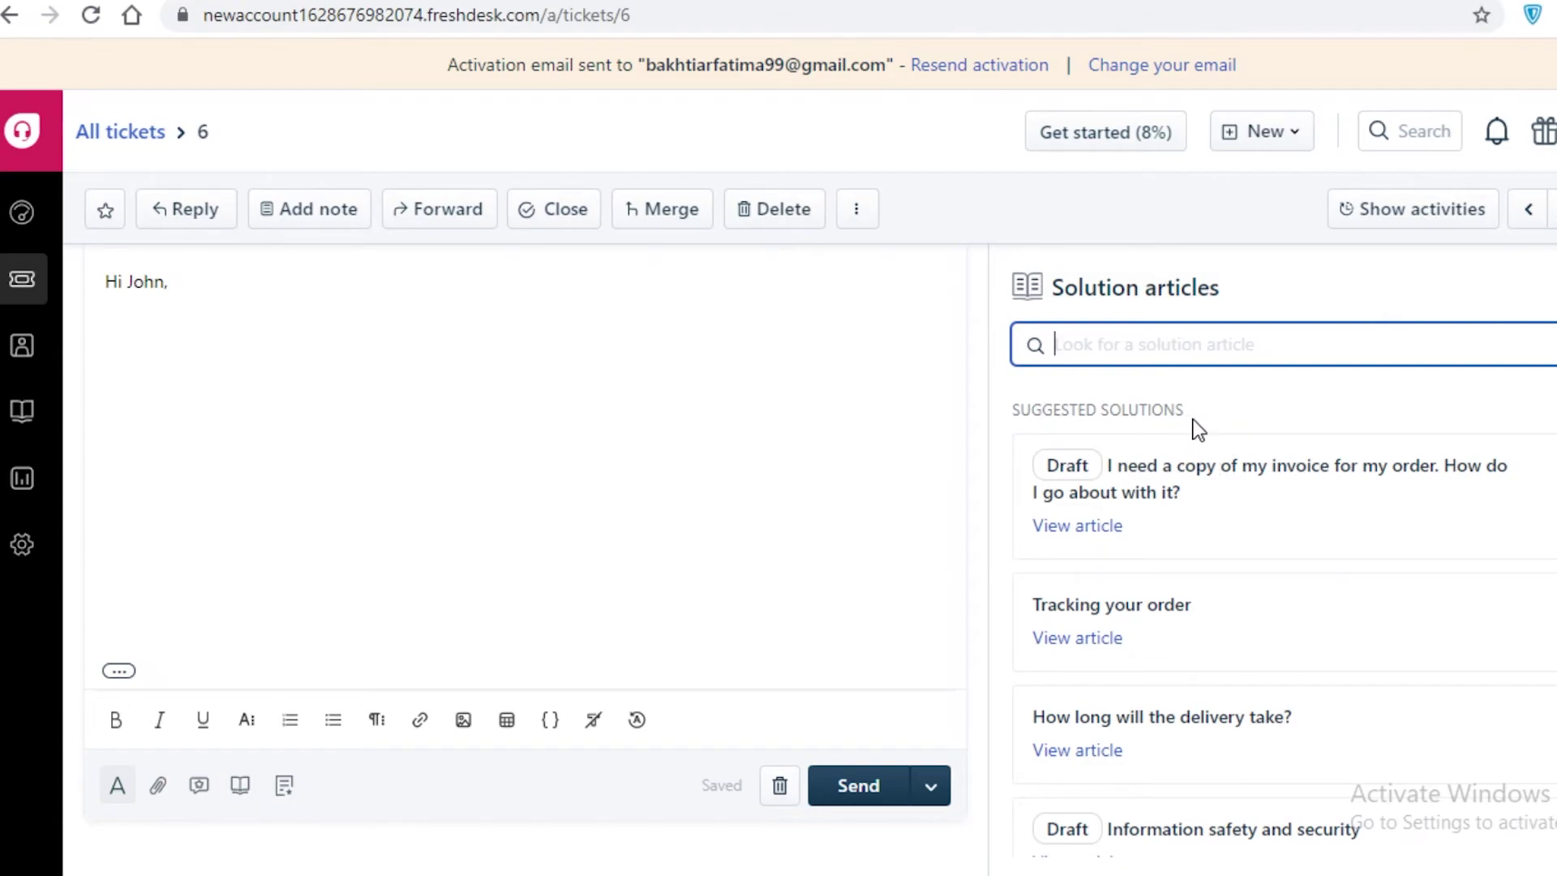
{"action": "scroll", "coordinate": [583, 368], "scroll_direction": "up", "scroll_amount": 5}
{"action": "scroll", "coordinate": [493, 258], "scroll_direction": "down", "scroll_amount": 7}
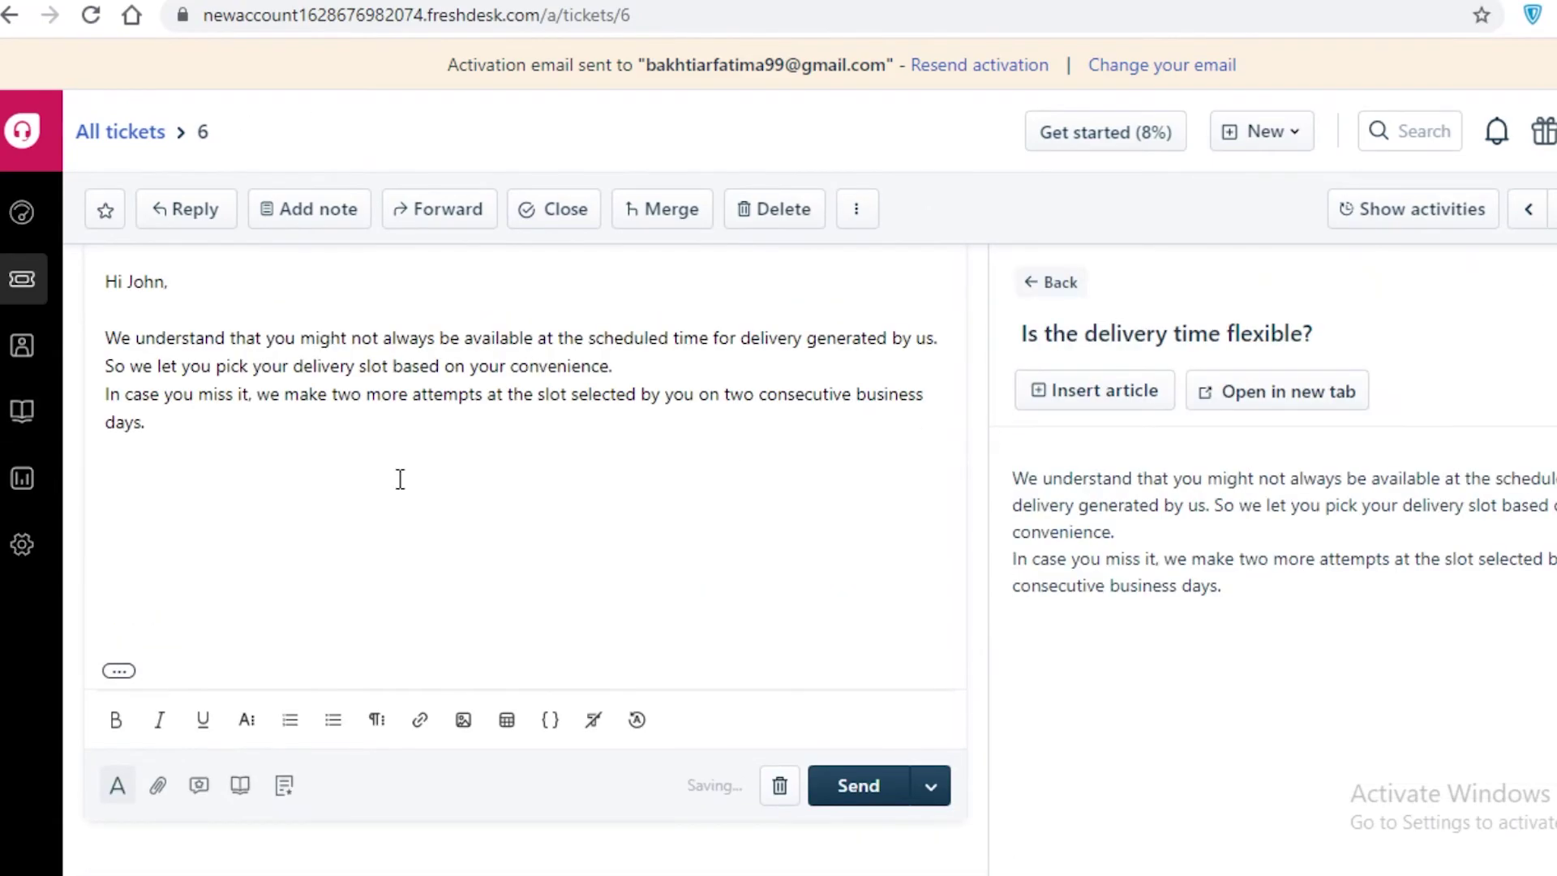
Check the reply containing the inserted article against the custom order request and send it to the customer
{"action": "scroll", "coordinate": [400, 476], "scroll_direction": "up", "scroll_amount": 3}
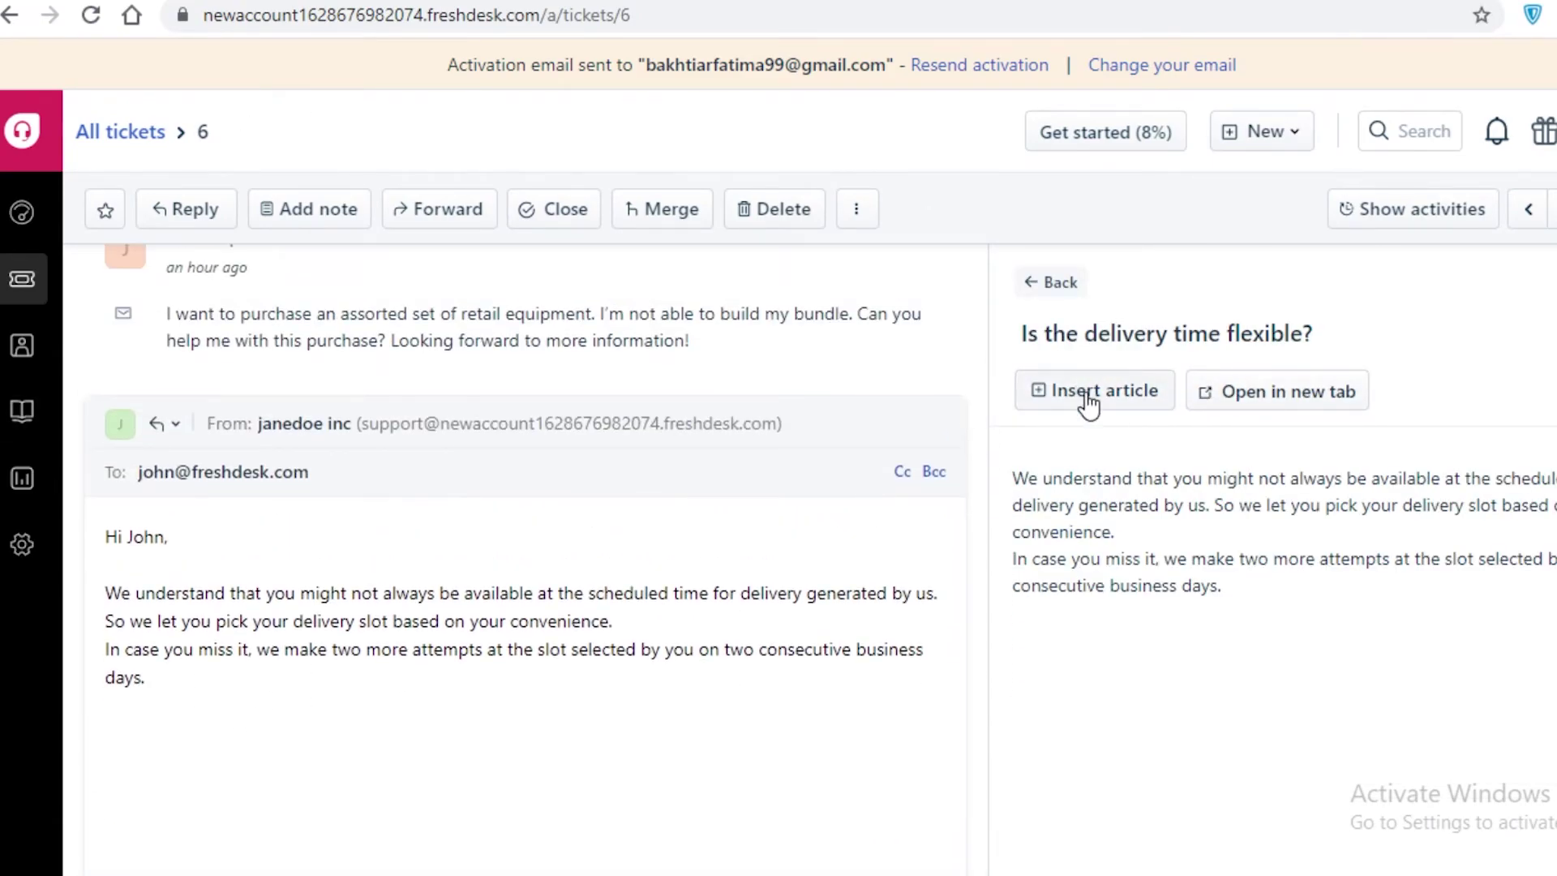
{"action": "scroll", "coordinate": [751, 570], "scroll_direction": "down", "scroll_amount": 3}
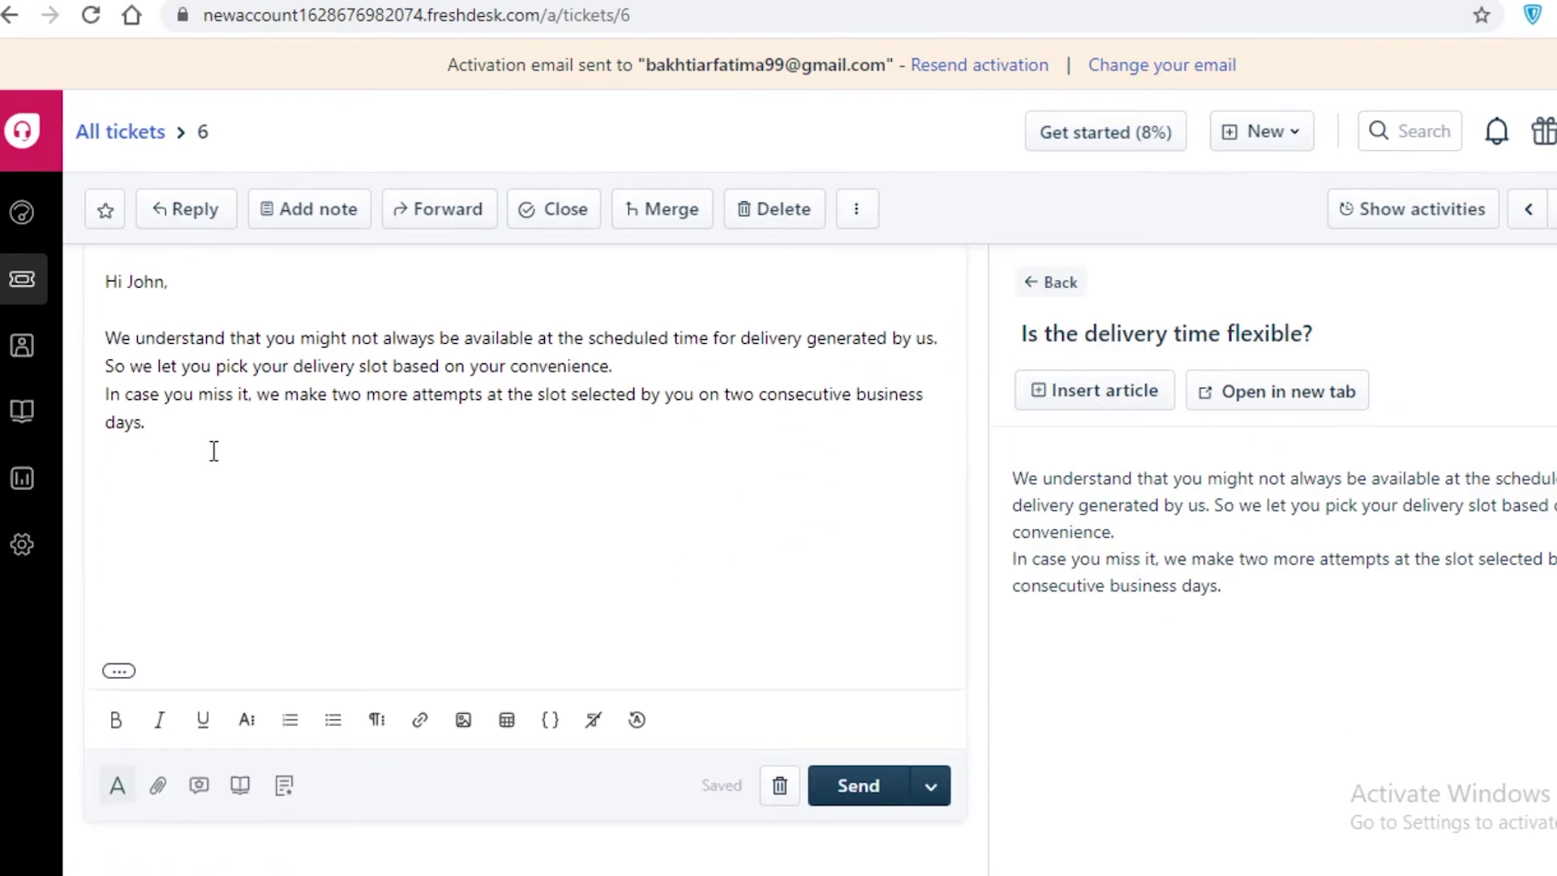
{"action": "scroll", "coordinate": [202, 397], "scroll_direction": "up", "scroll_amount": 3}
{"action": "scroll", "coordinate": [174, 577], "scroll_direction": "down", "scroll_amount": 3}
{"action": "left_click", "coordinate": [854, 785]}
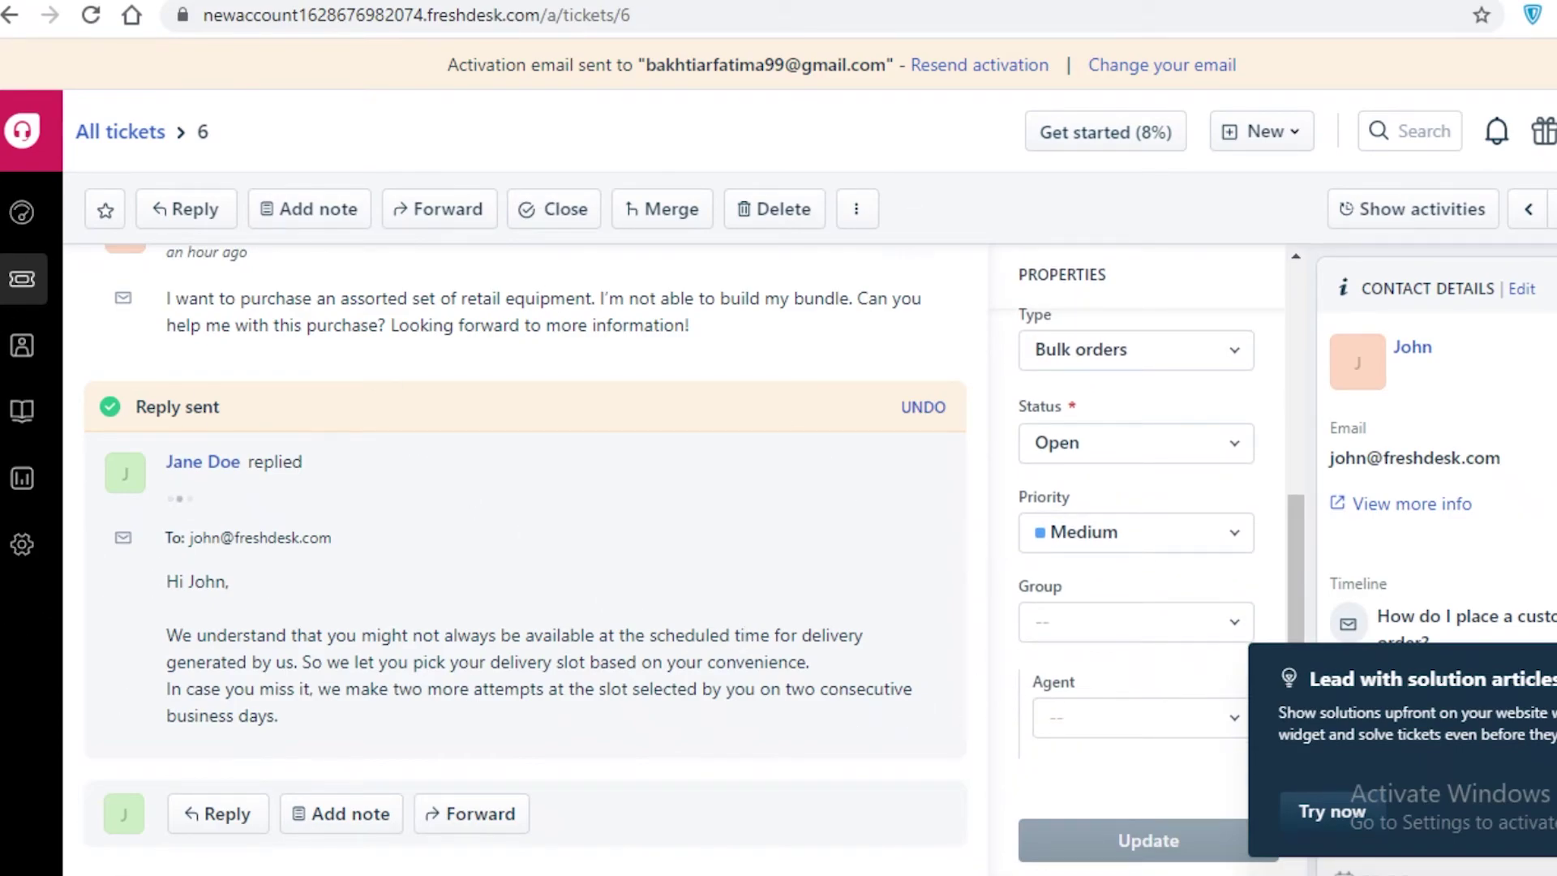
View the sample dashboard and open the helpdesk's admin settings
{"action": "mouse_move", "coordinate": [25, 478]}
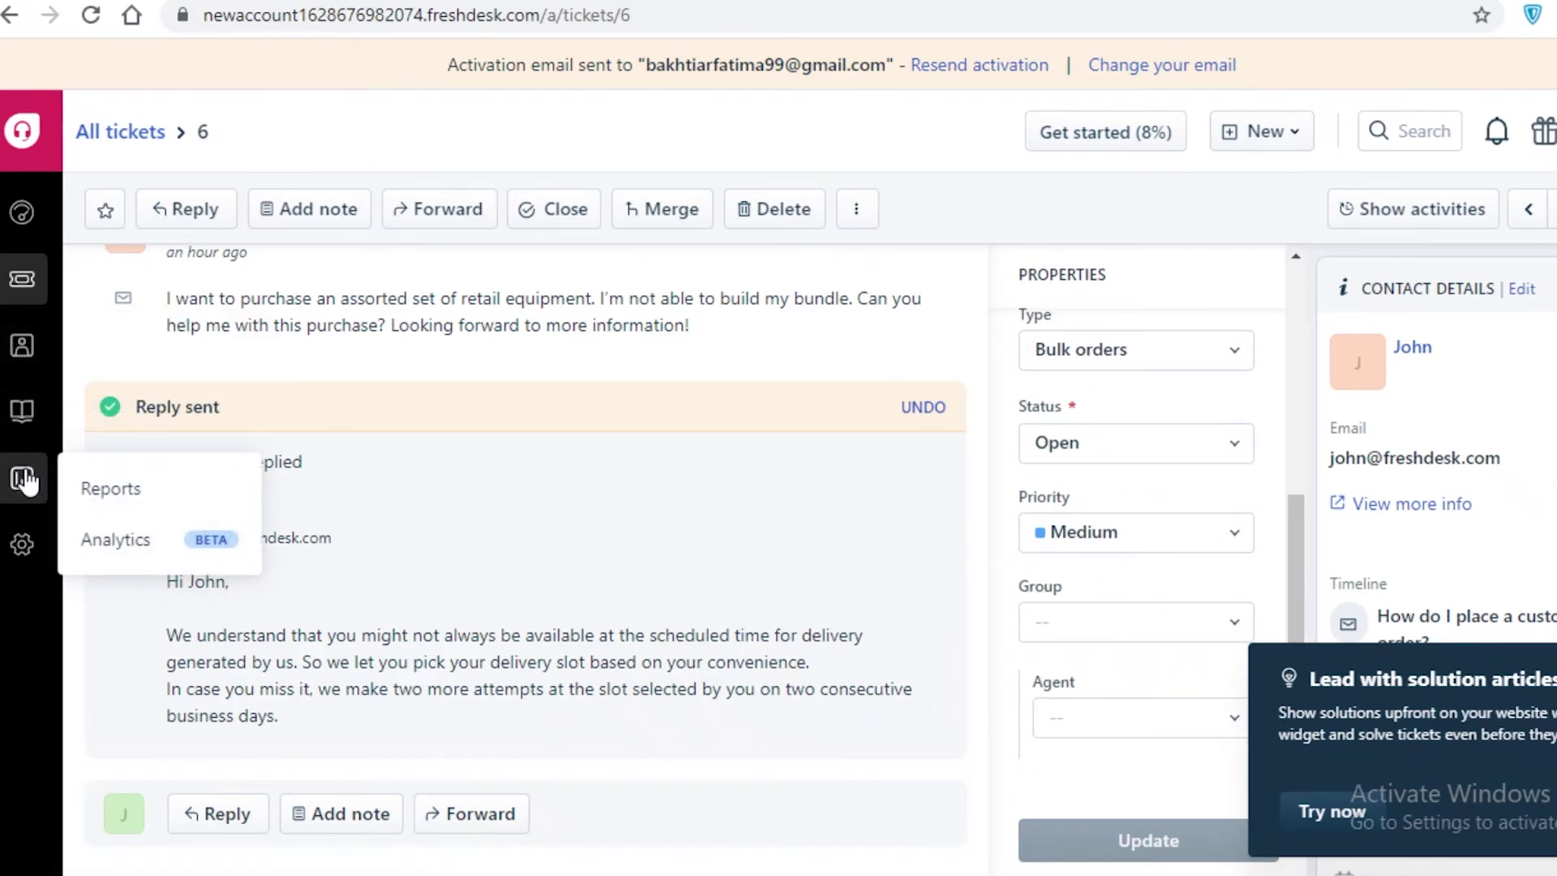
{"action": "left_click", "coordinate": [22, 212]}
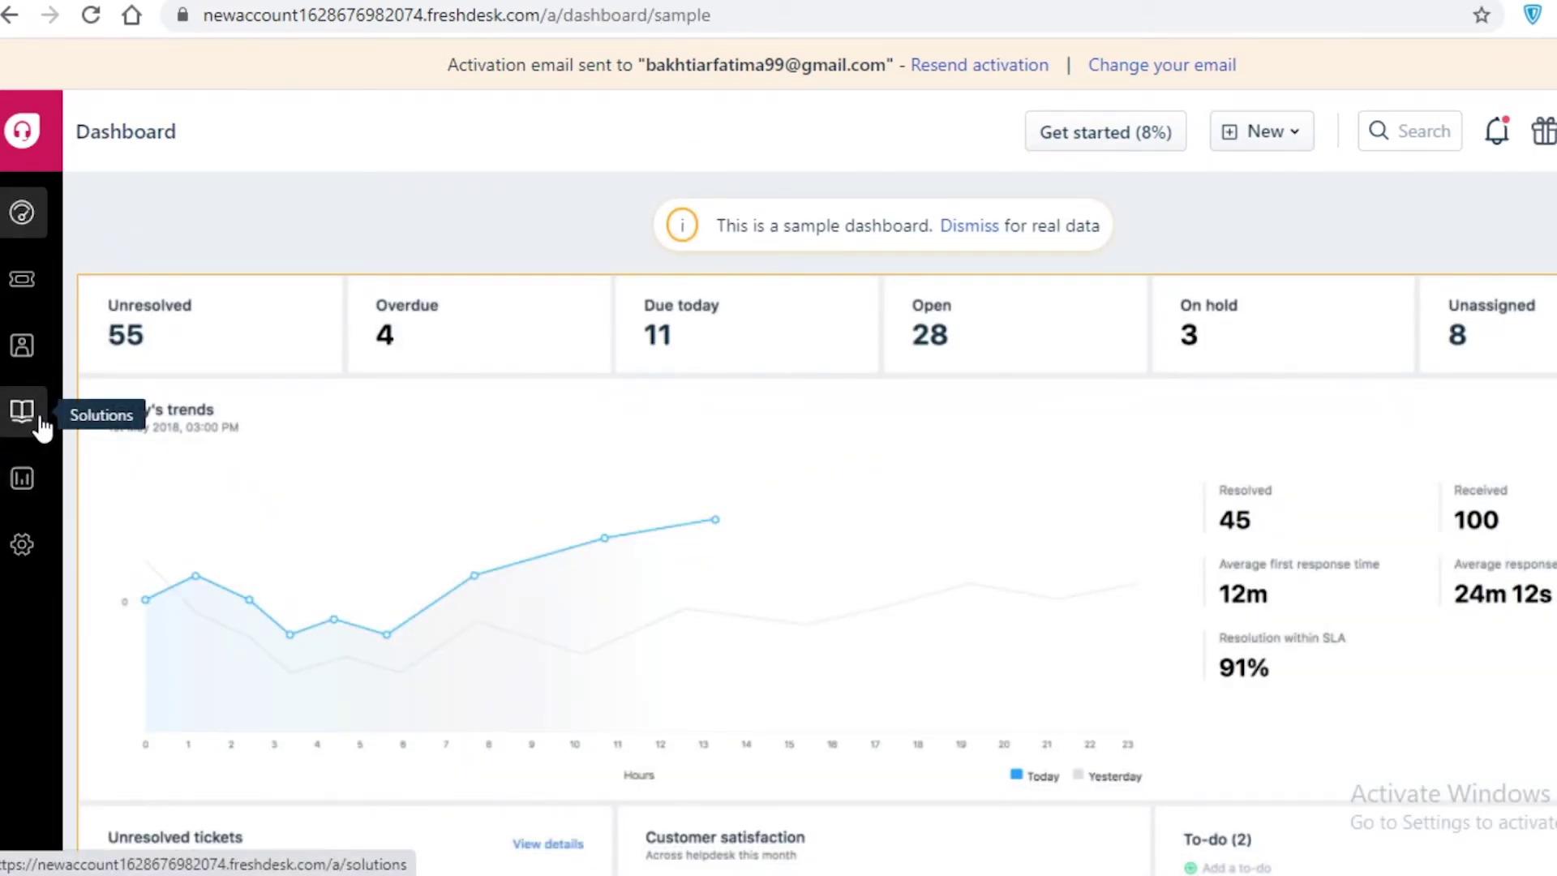
{"action": "left_click", "coordinate": [18, 560]}
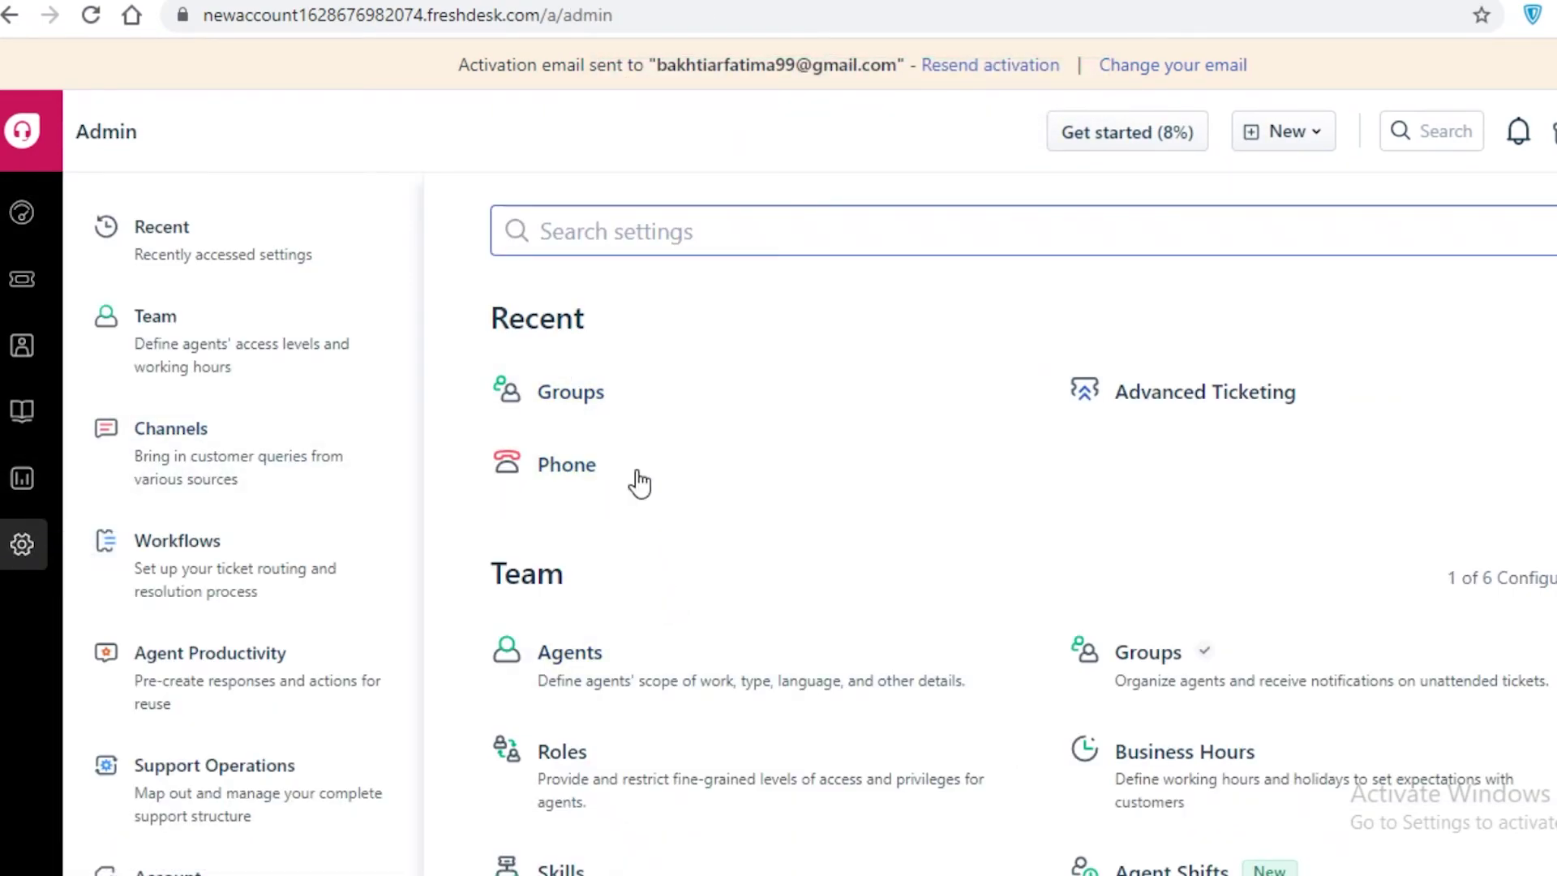
Open the Groups settings and look through the list of agent groups
{"action": "left_click", "coordinate": [625, 390]}
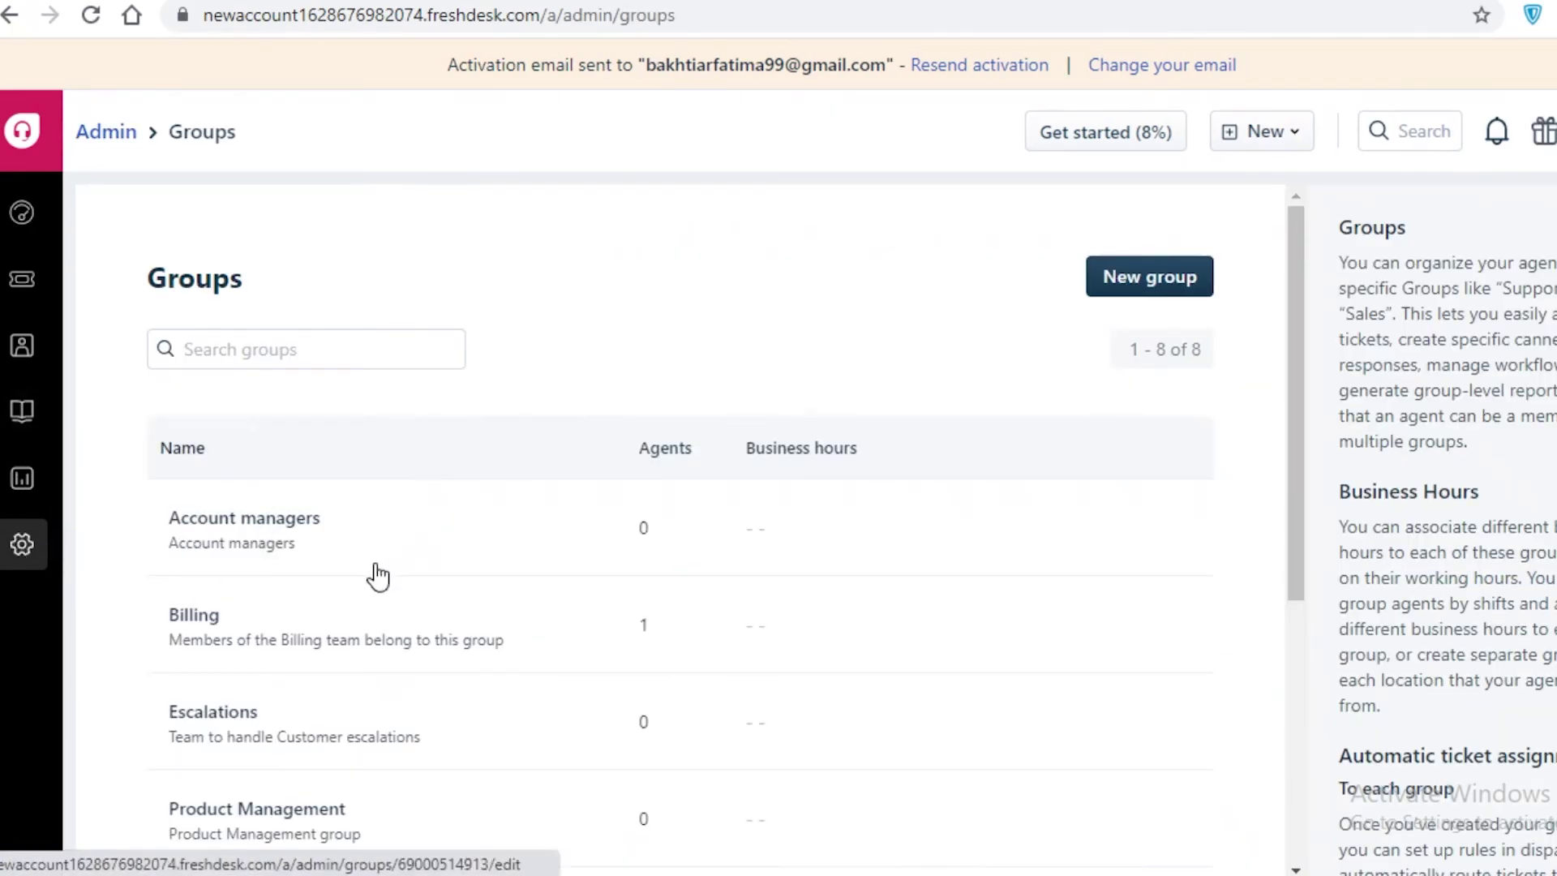
{"action": "scroll", "coordinate": [313, 783], "scroll_direction": "down", "scroll_amount": 5}
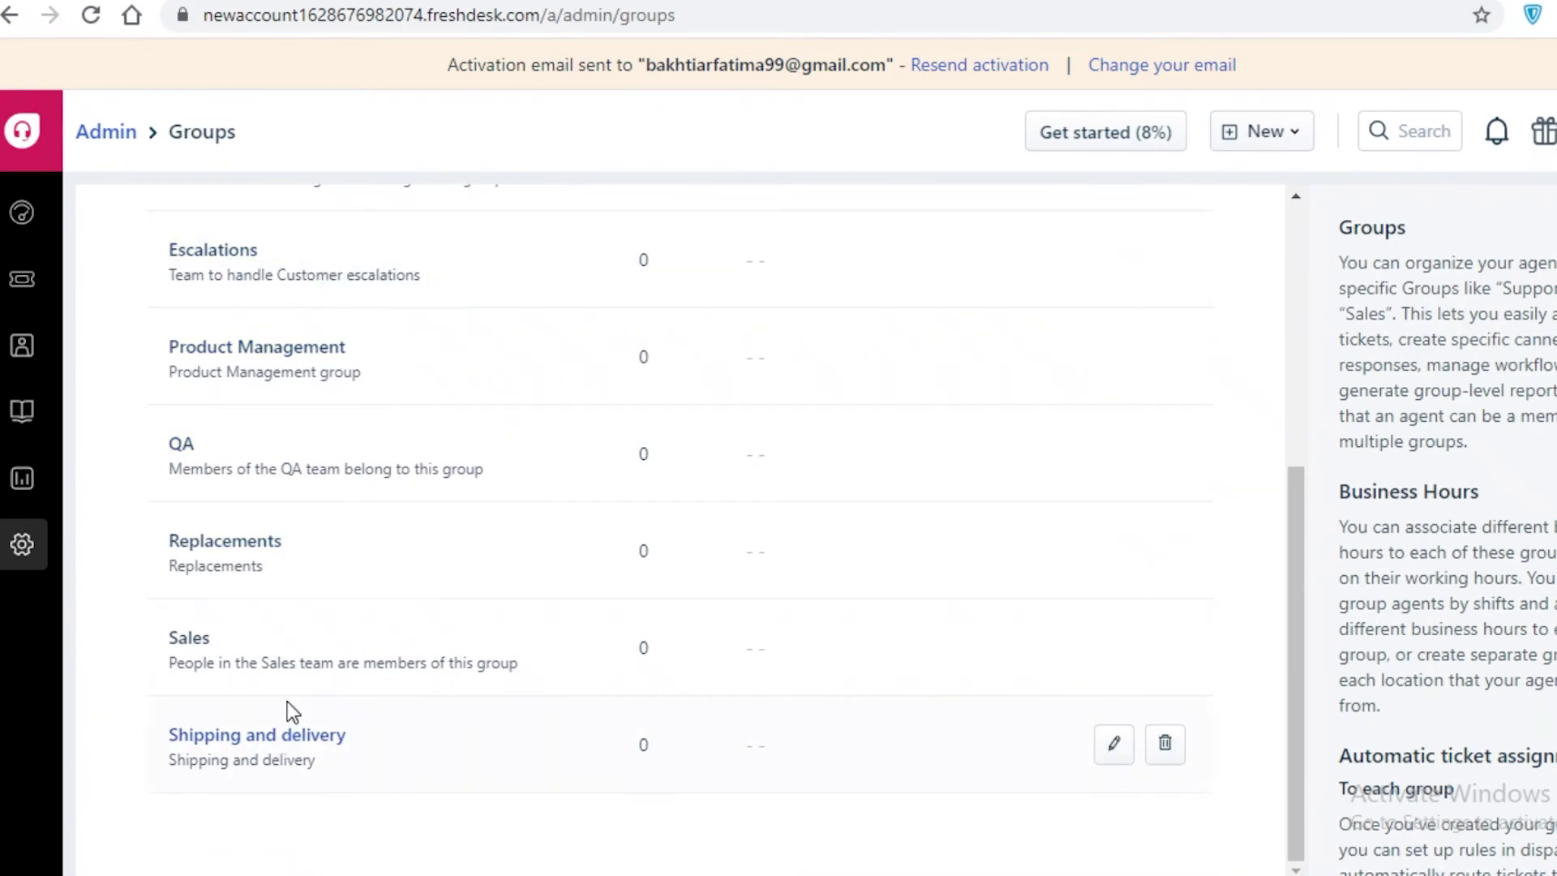
{"action": "scroll", "coordinate": [361, 565], "scroll_direction": "up", "scroll_amount": 5}
{"action": "scroll", "coordinate": [235, 761], "scroll_direction": "down", "scroll_amount": 4}
{"action": "scroll", "coordinate": [261, 477], "scroll_direction": "up", "scroll_amount": 4}
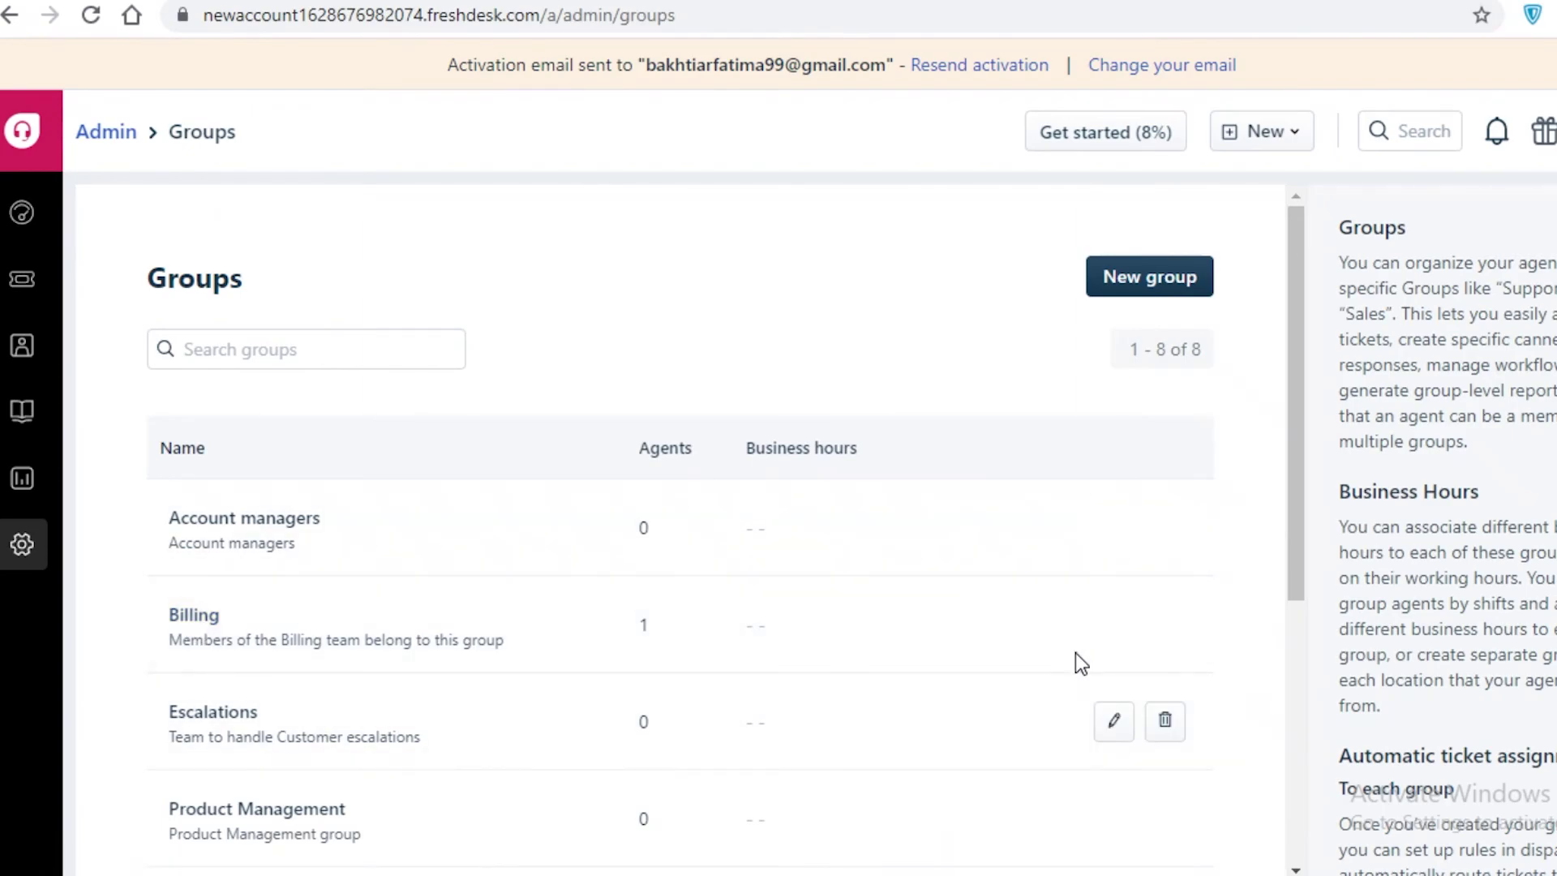
Open the Billing group for editing and examine its agents, their roles and its general settings
{"action": "left_click", "coordinate": [1113, 624]}
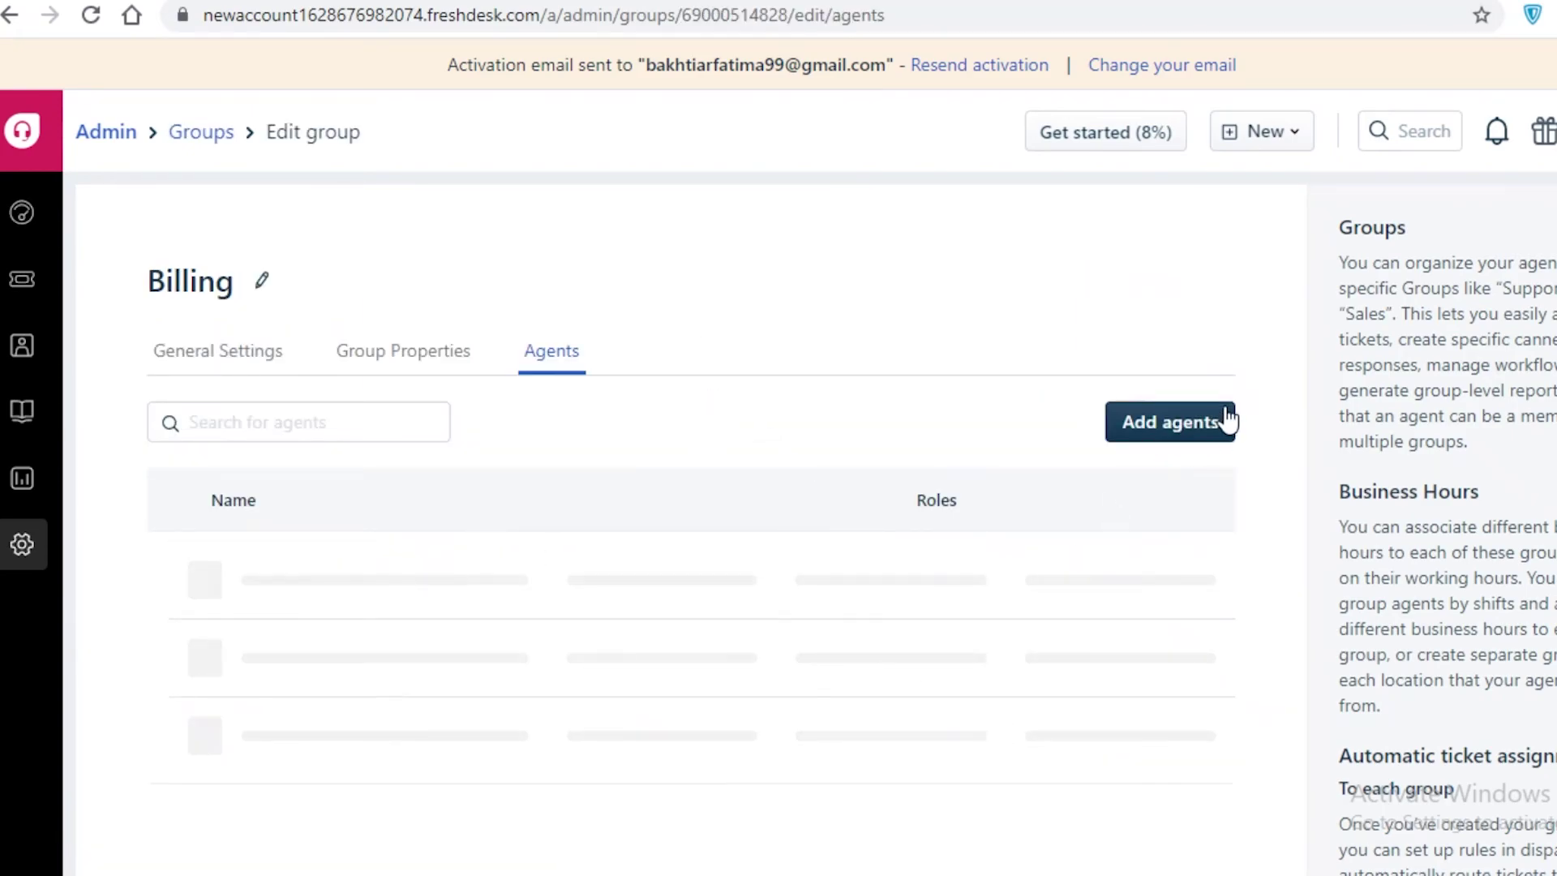
{"action": "scroll", "coordinate": [681, 625], "scroll_direction": "down", "scroll_amount": 1}
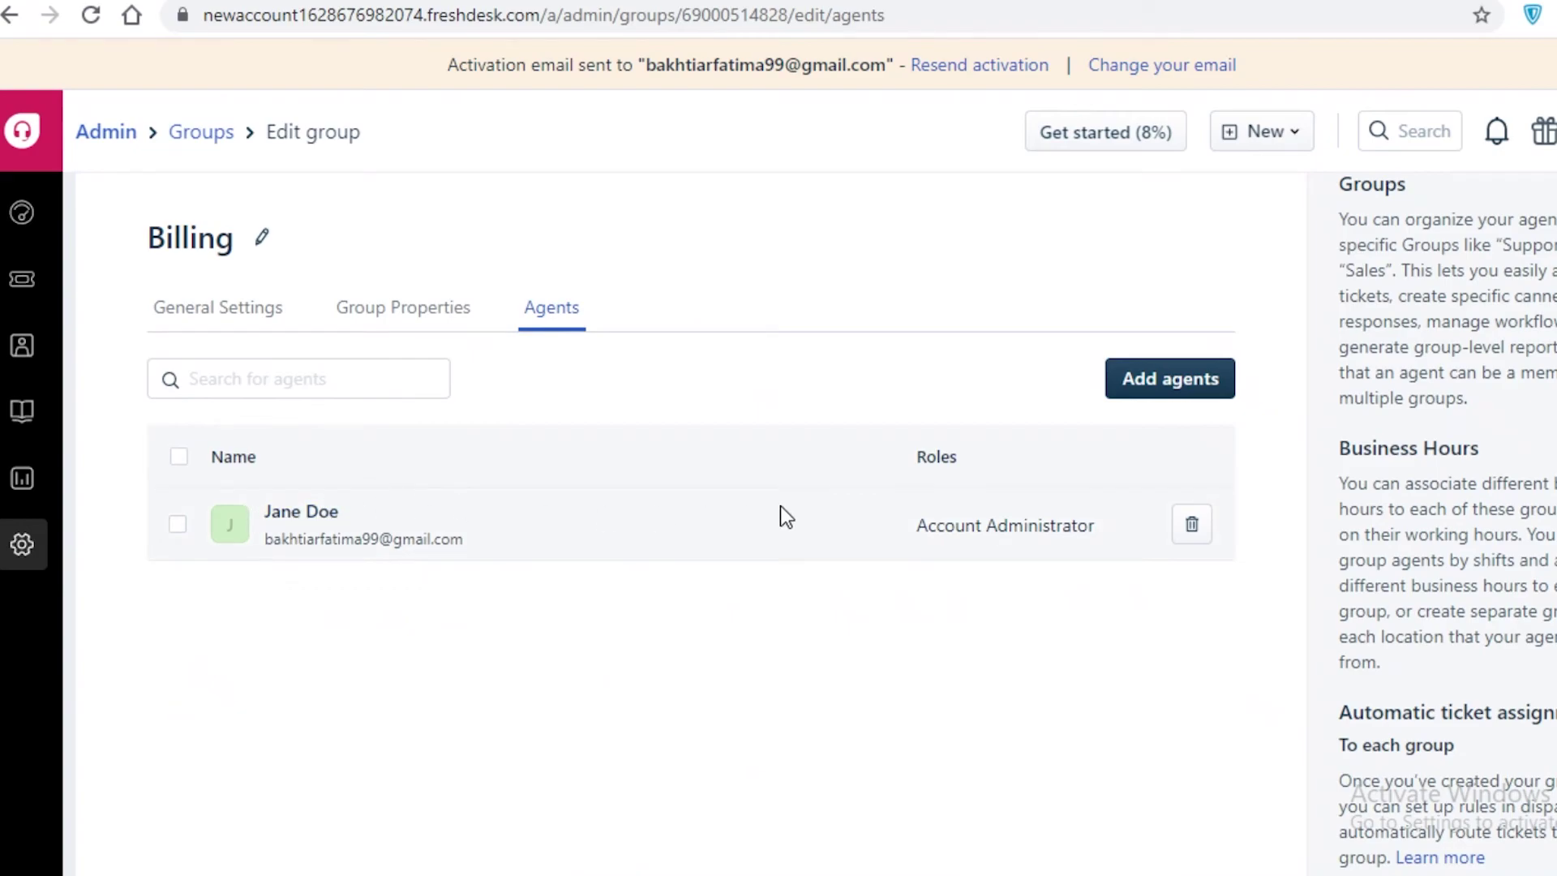
{"action": "triple_click", "coordinate": [690, 534]}
{"action": "triple_click", "coordinate": [1122, 548]}
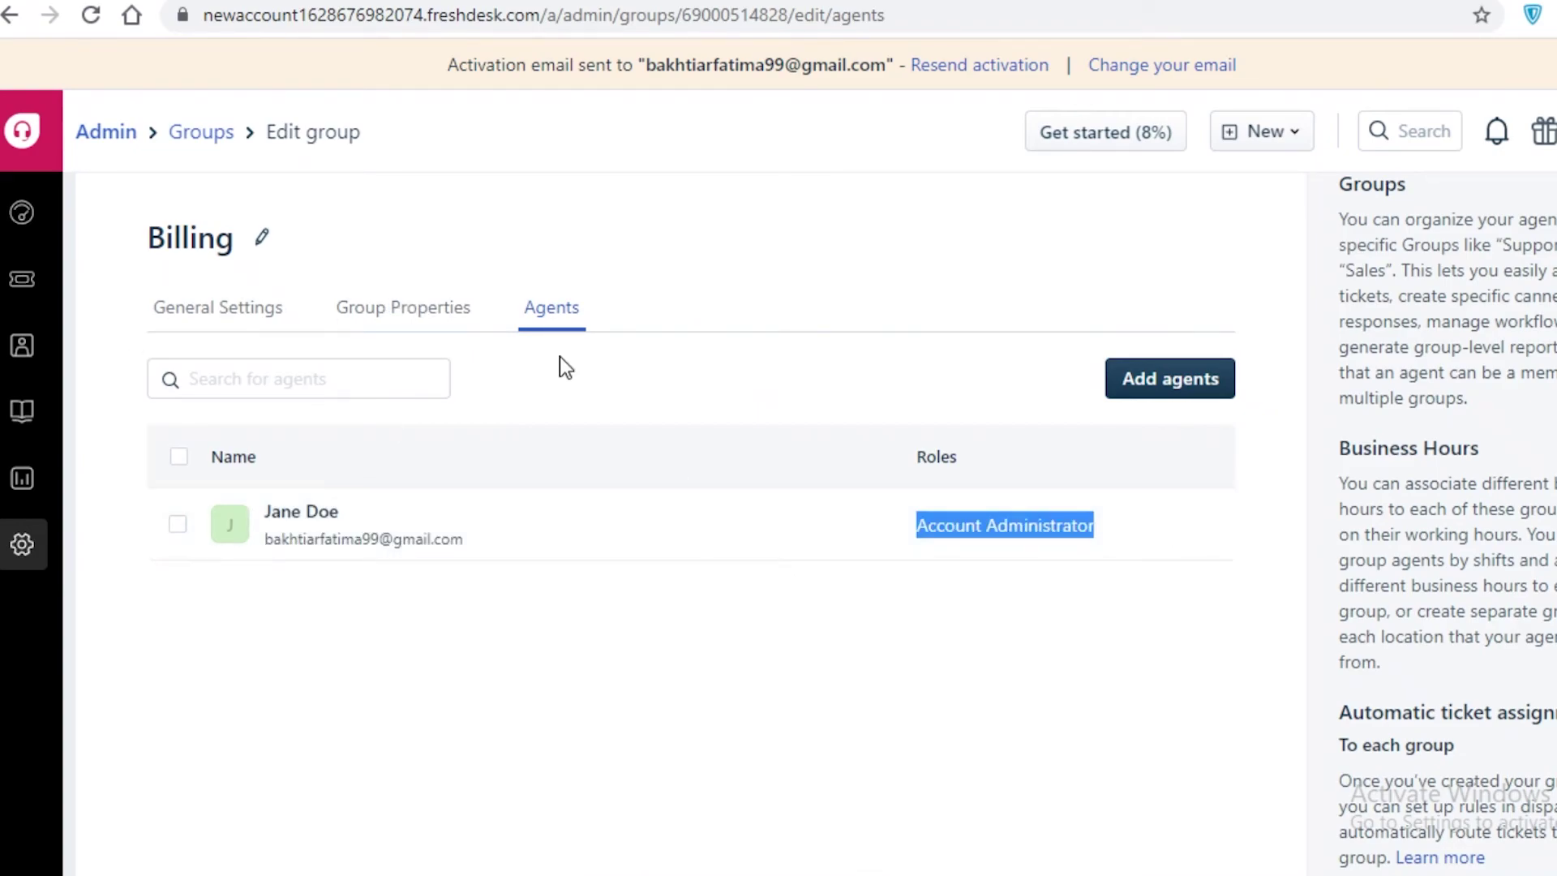
{"action": "left_click", "coordinate": [459, 307]}
{"action": "left_click", "coordinate": [241, 333]}
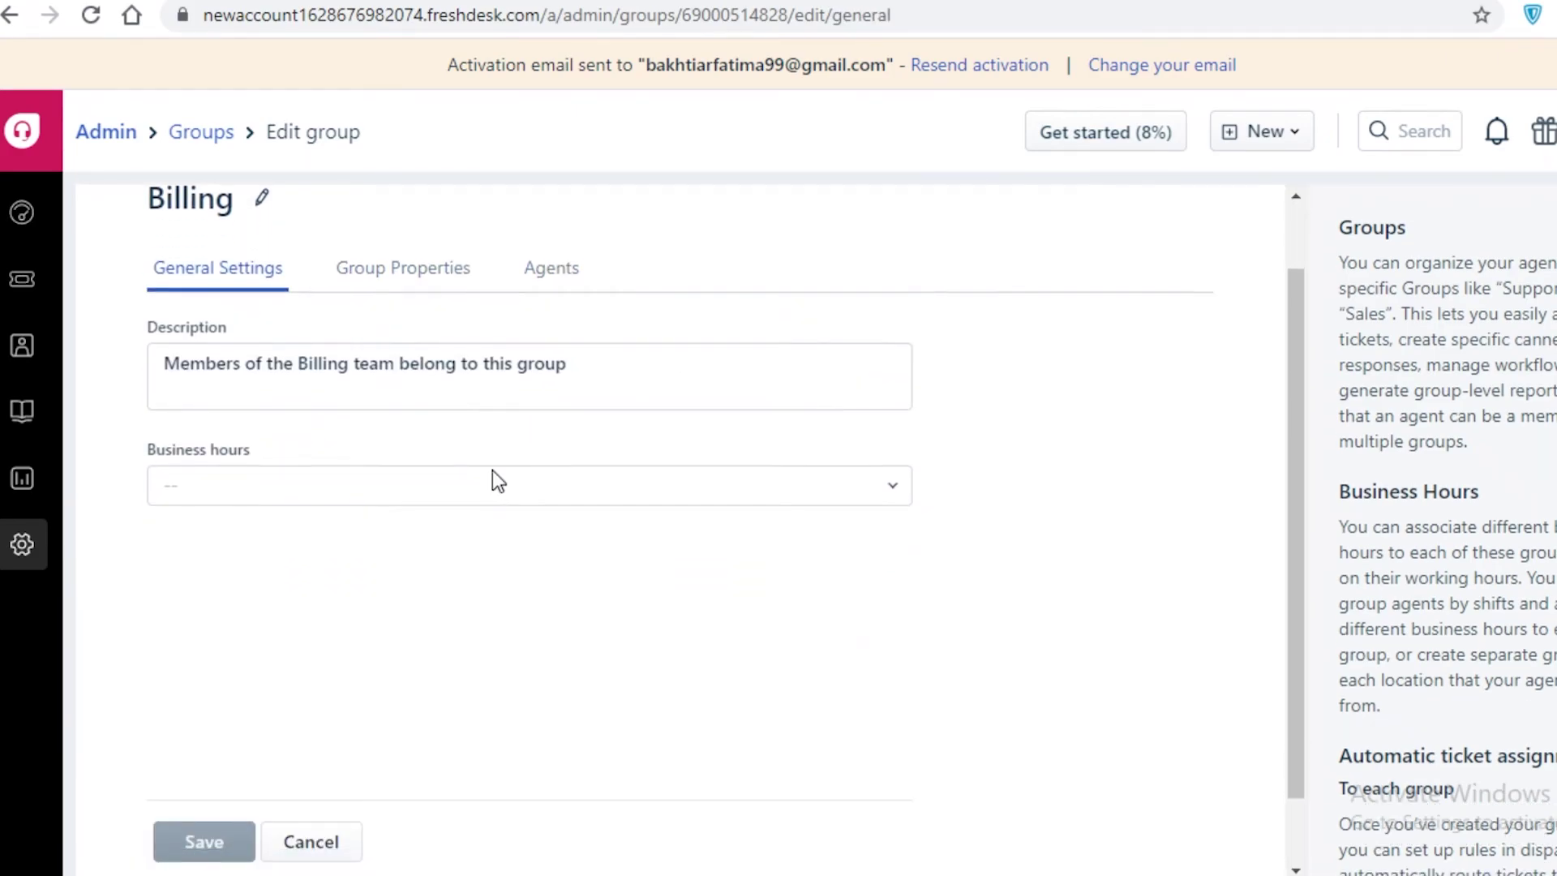
Return to the Groups list through the admin settings and review the groups, from Account managers to Shipping and delivery
{"action": "left_click", "coordinate": [33, 553]}
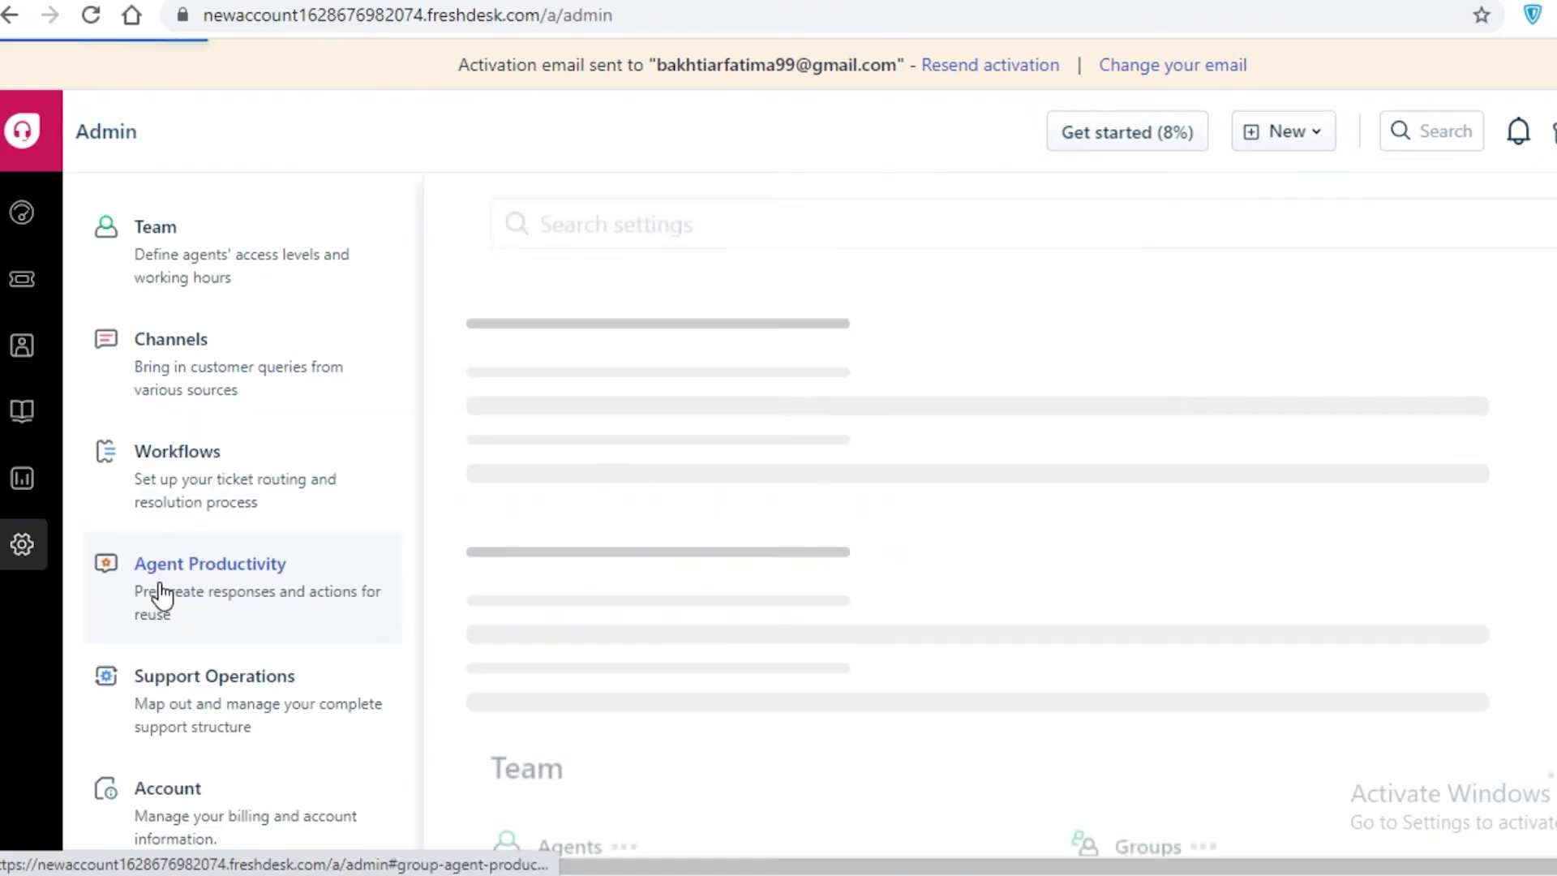
{"action": "left_click", "coordinate": [618, 408]}
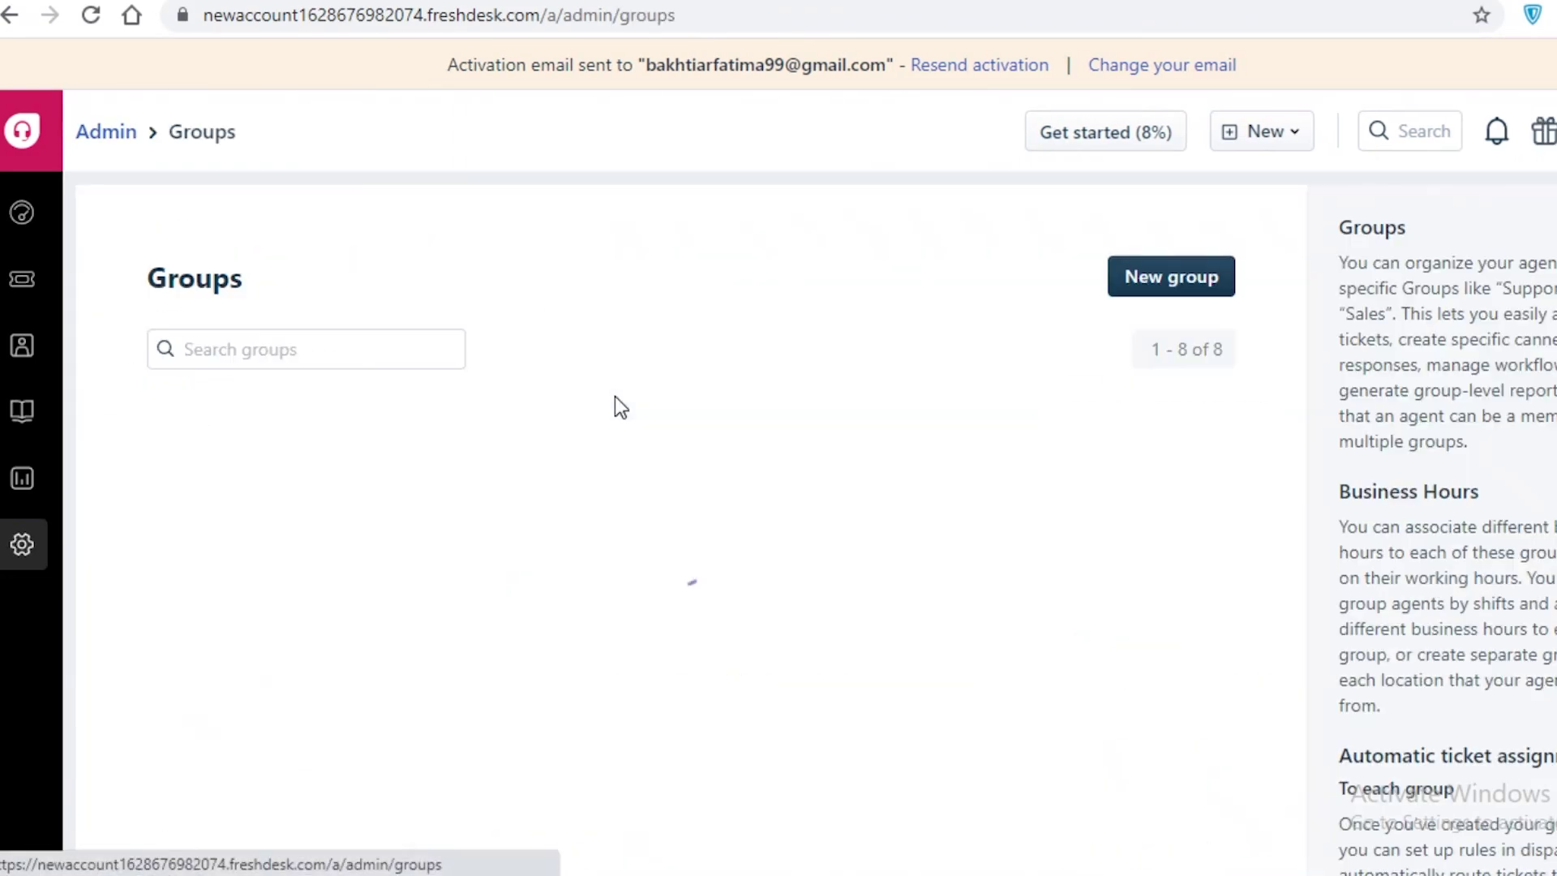
{"action": "scroll", "coordinate": [470, 584], "scroll_direction": "down", "scroll_amount": 2}
{"action": "scroll", "coordinate": [482, 584], "scroll_direction": "down", "scroll_amount": 2}
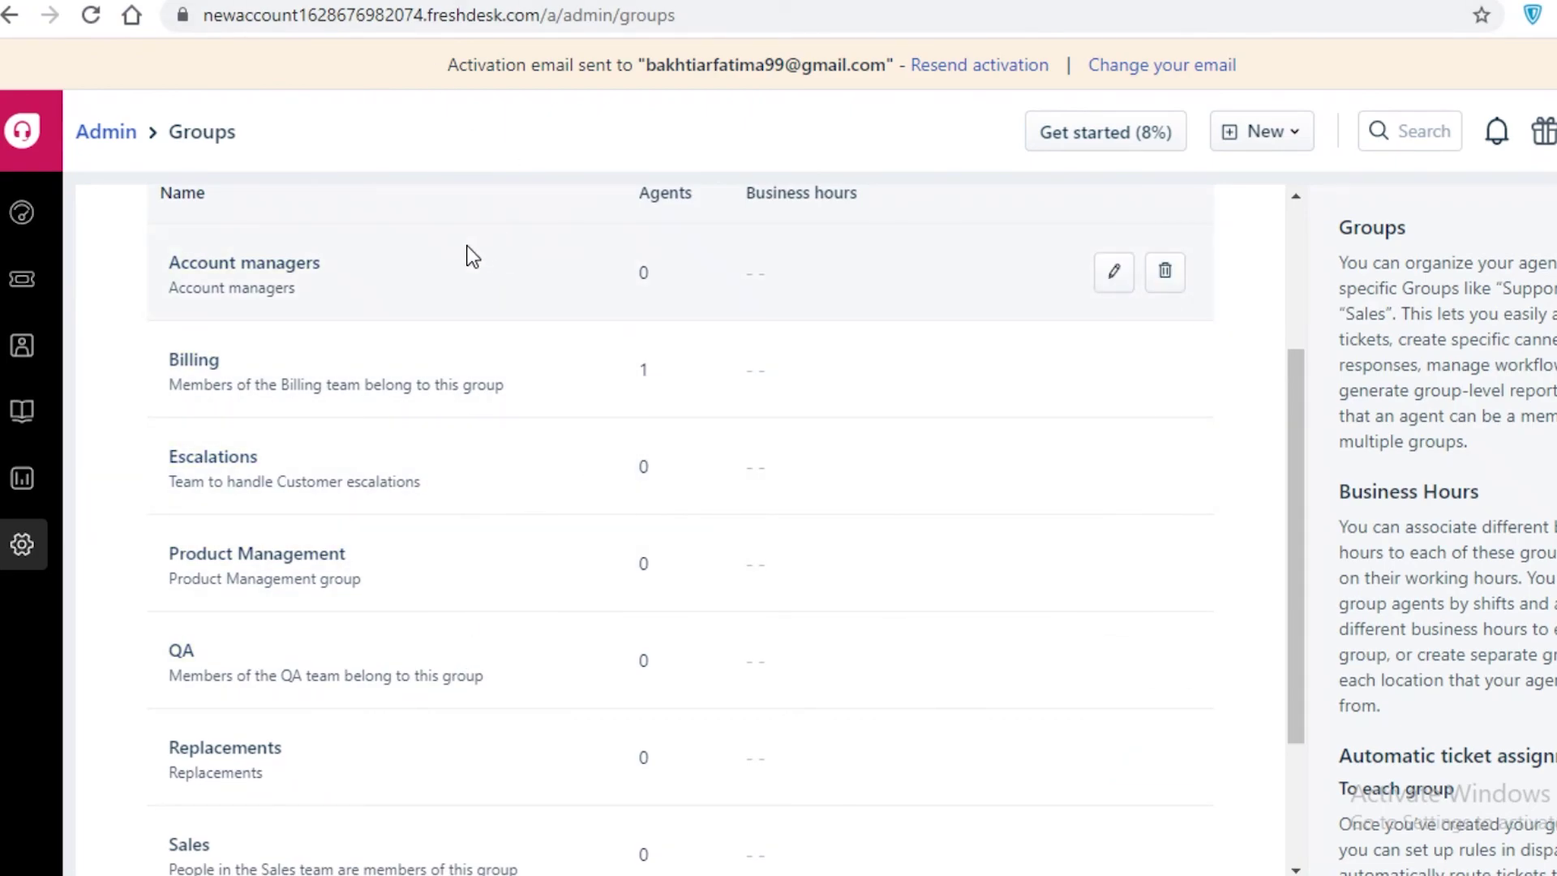
{"action": "scroll", "coordinate": [298, 405], "scroll_direction": "down", "scroll_amount": 2}
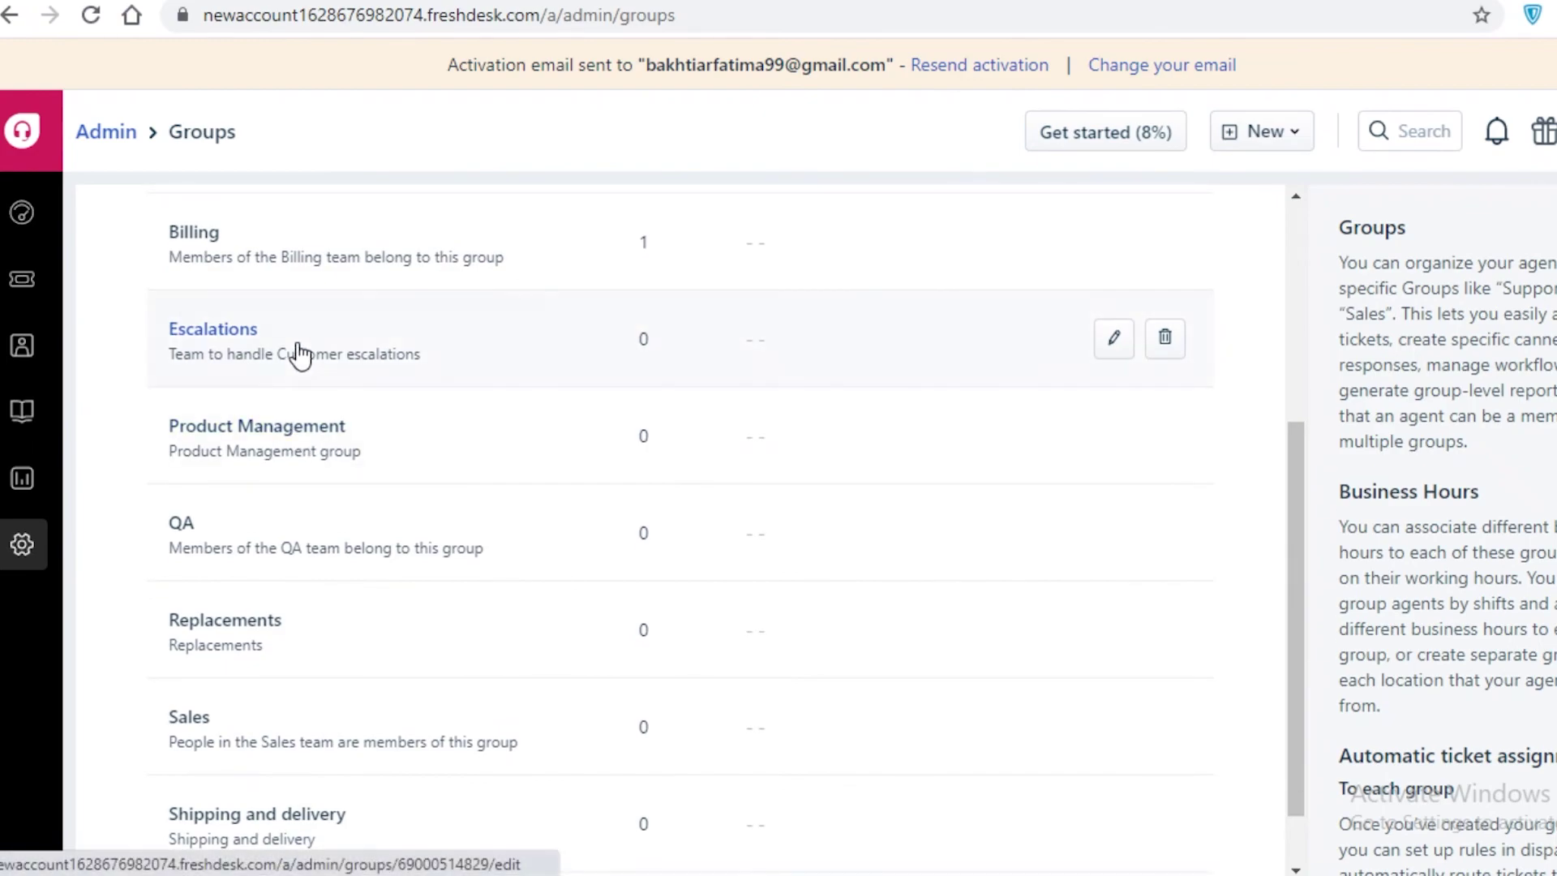
{"action": "scroll", "coordinate": [253, 531], "scroll_direction": "up", "scroll_amount": 2}
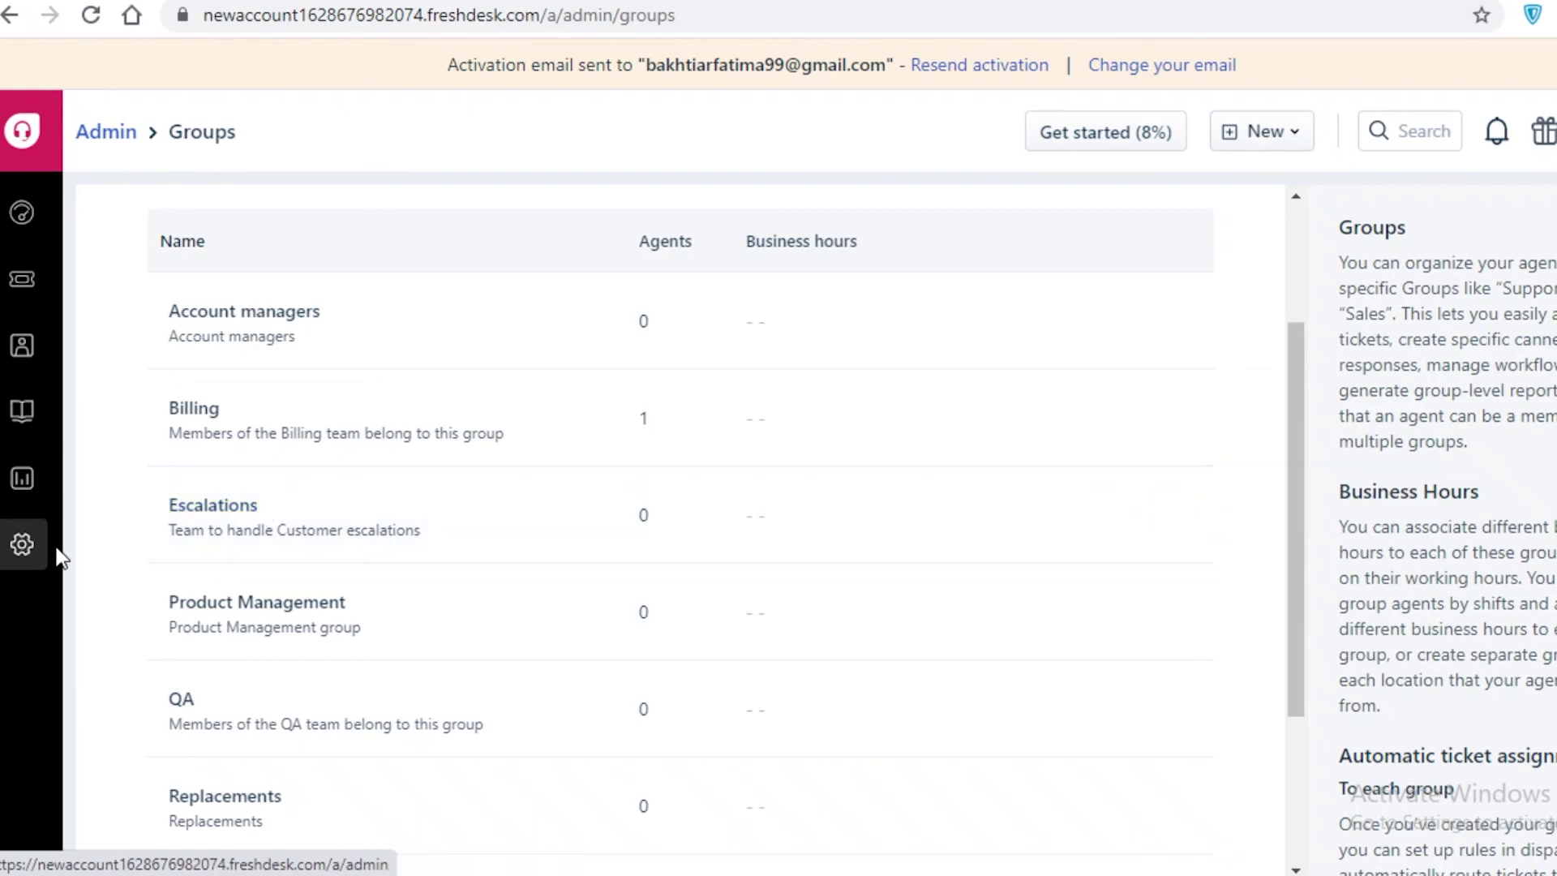
{"action": "scroll", "coordinate": [244, 568], "scroll_direction": "down", "scroll_amount": 3}
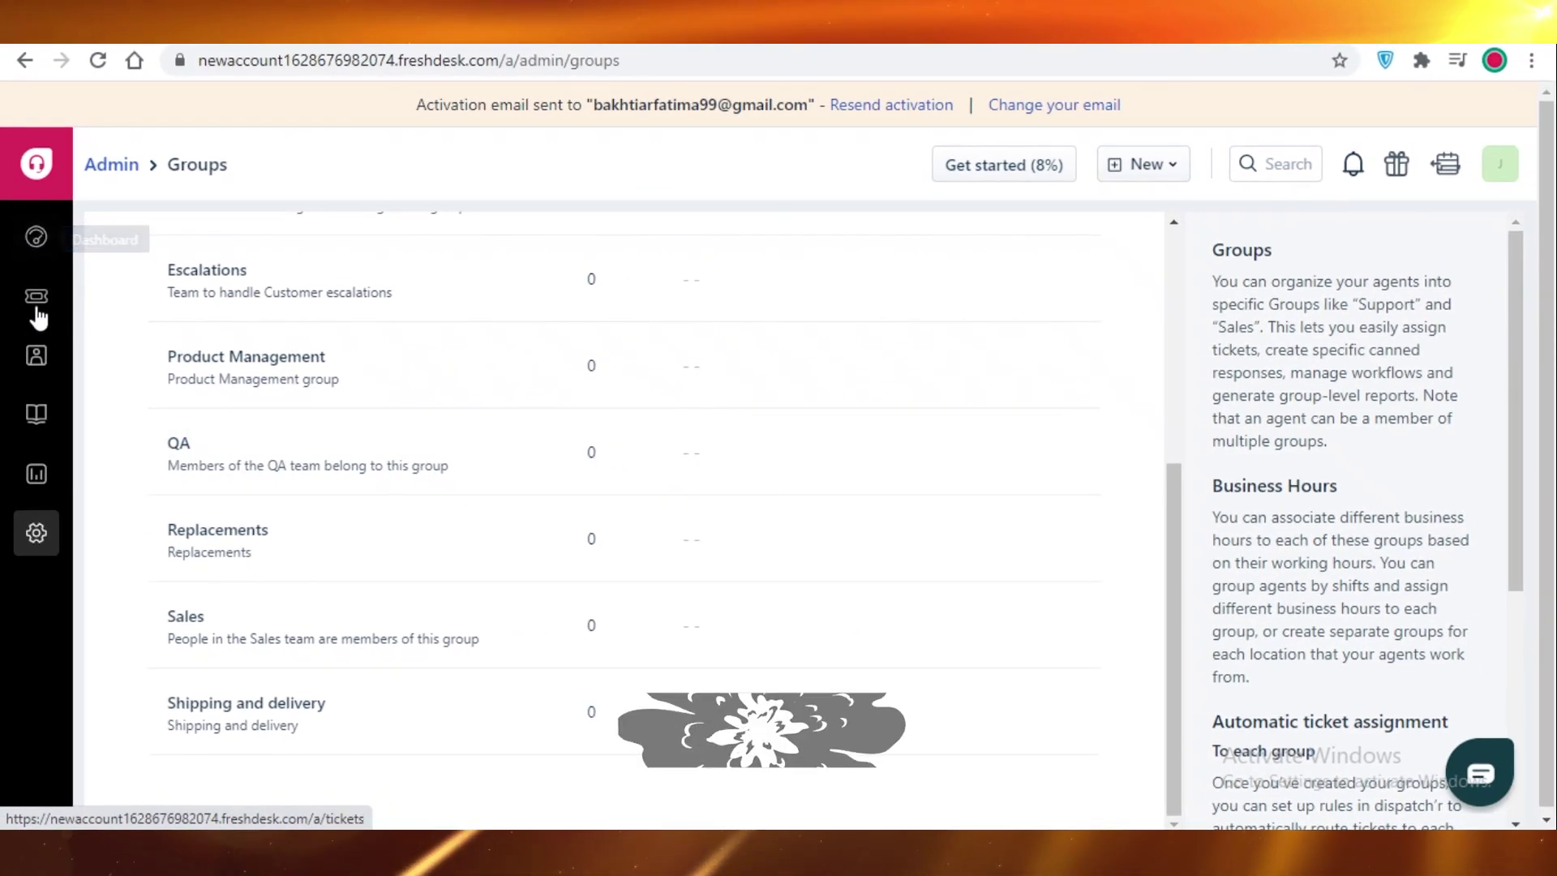
Return to the dashboard and review its trends, unresolved tickets, customer satisfaction and to-do overview
{"action": "left_click", "coordinate": [36, 237]}
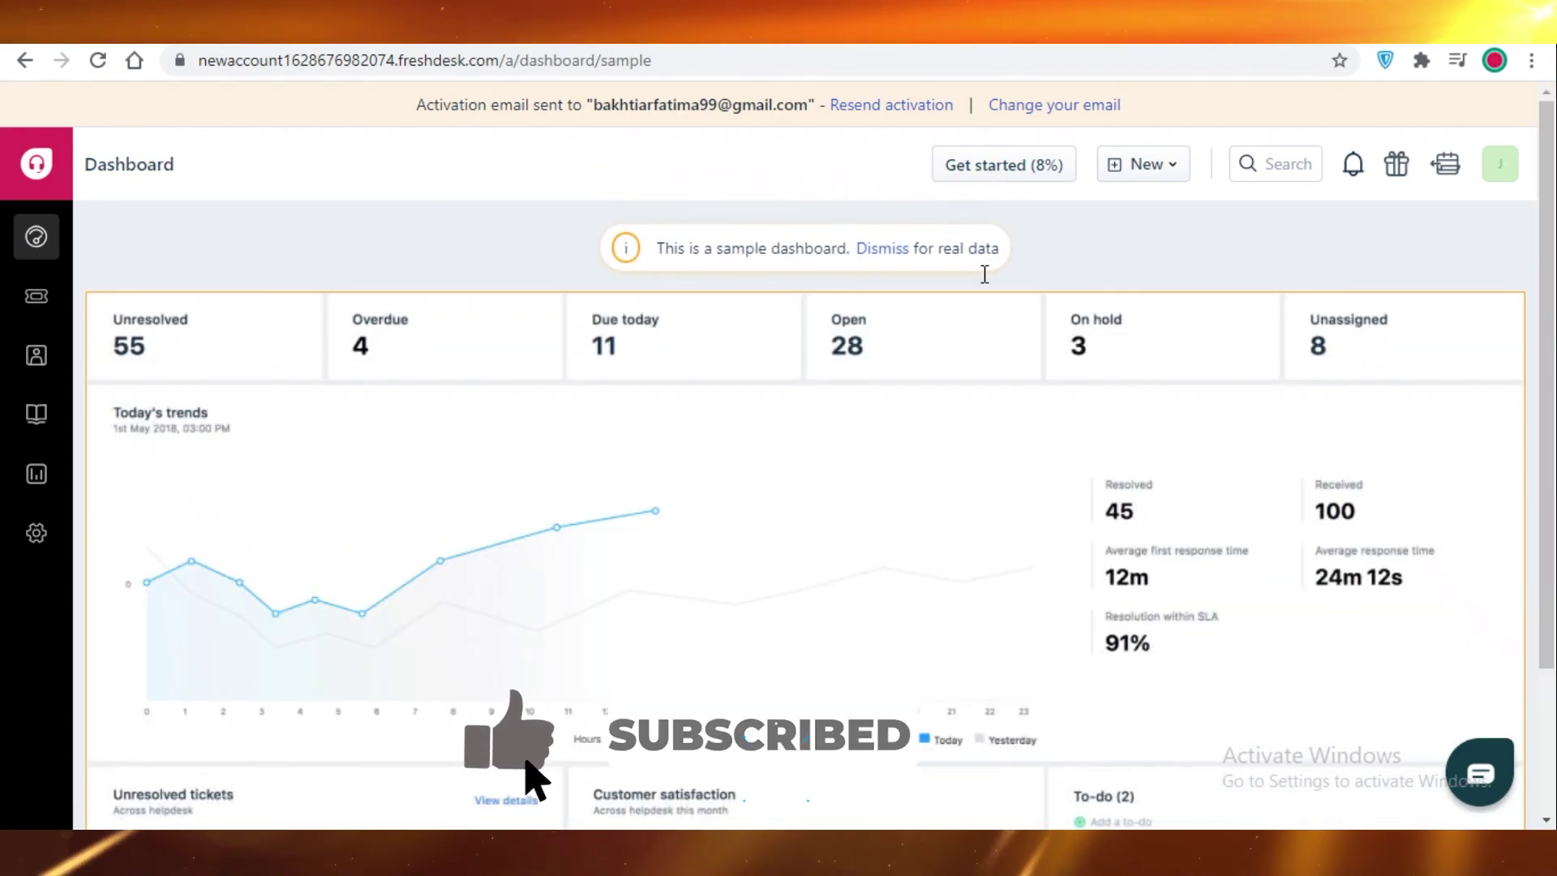
{"action": "scroll", "coordinate": [571, 356], "scroll_direction": "down", "scroll_amount": 2}
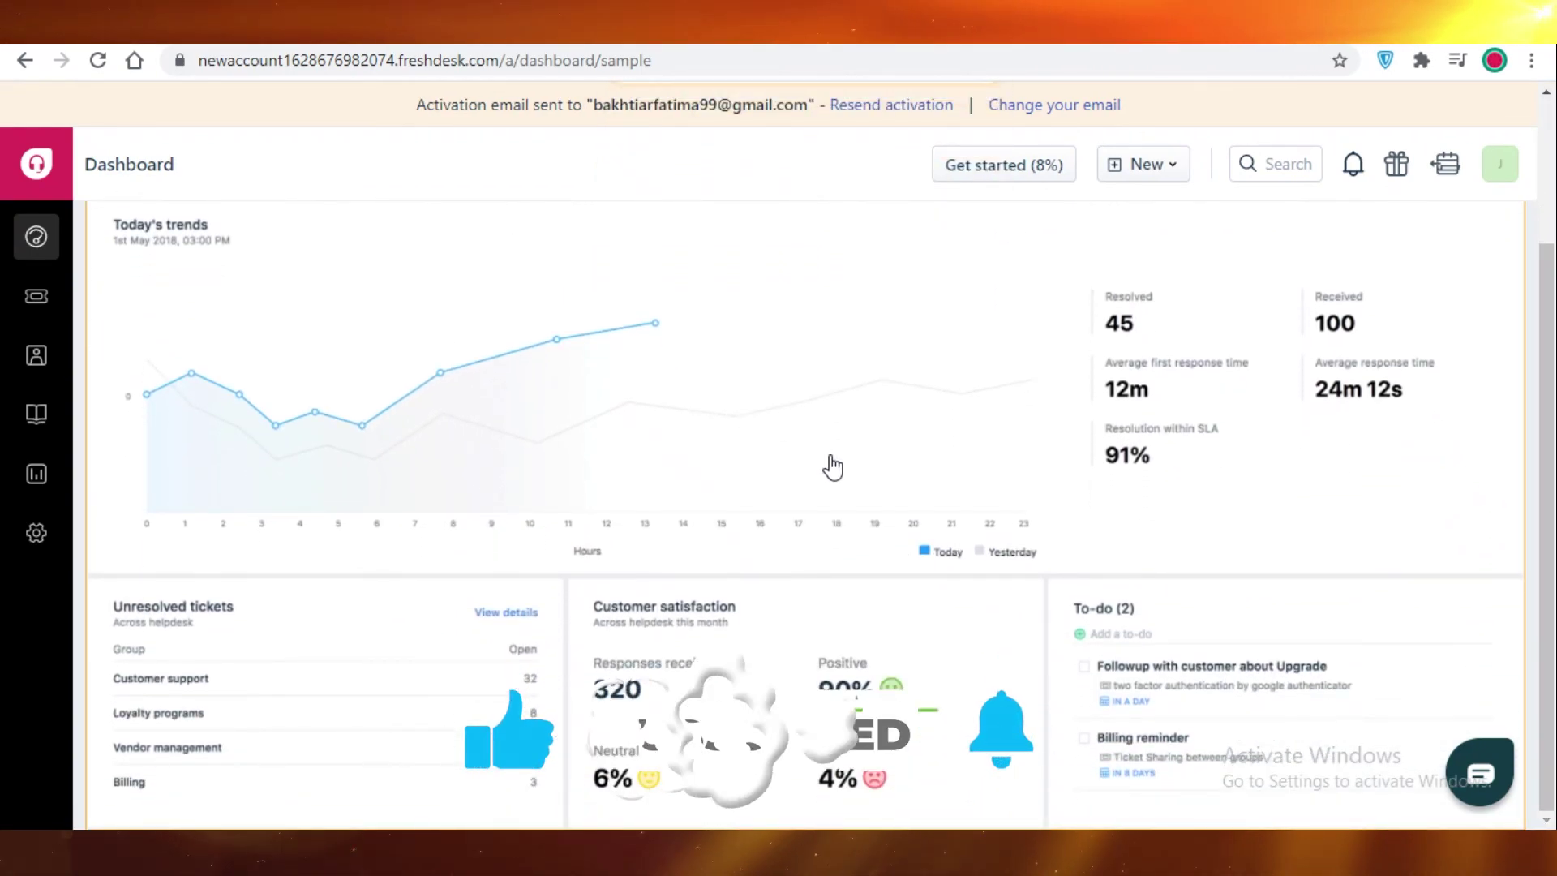